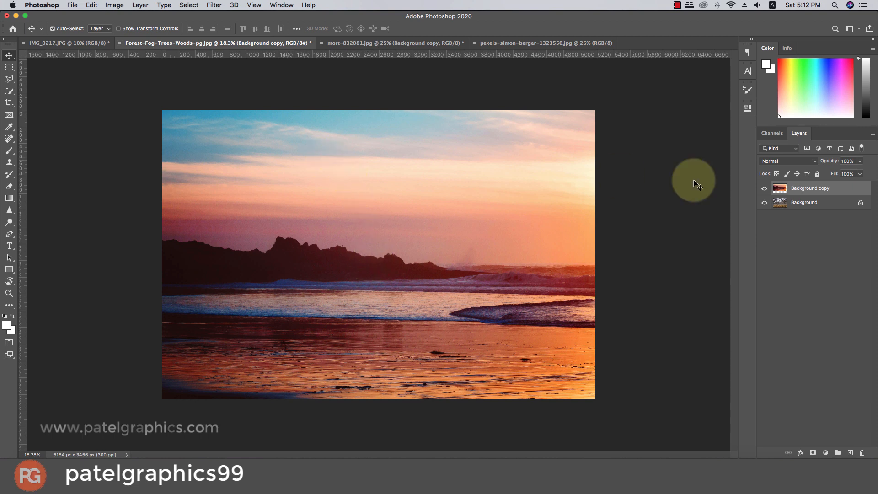
# Add a layer mask to the Background copy layer and fade out its lower part with repeated upward black-to-transparent gradients.
pyautogui.click(812, 452)
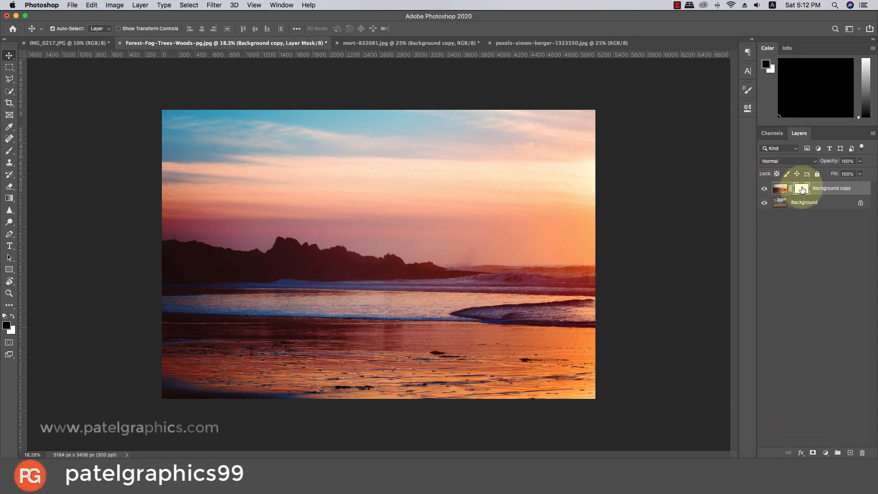
pyautogui.click(10, 198)
pyautogui.moveTo(379, 401); pyautogui.dragTo(383, 293)
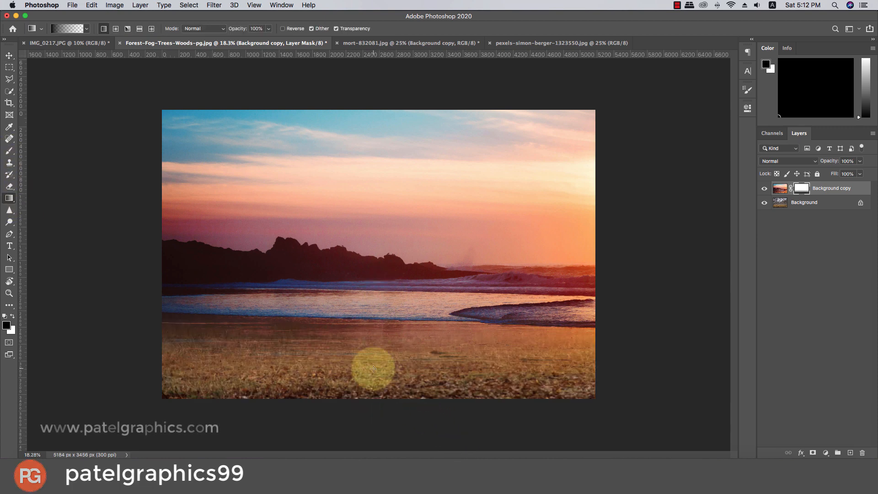
pyautogui.moveTo(361, 359); pyautogui.dragTo(361, 285)
pyautogui.moveTo(359, 336); pyautogui.dragTo(359, 280)
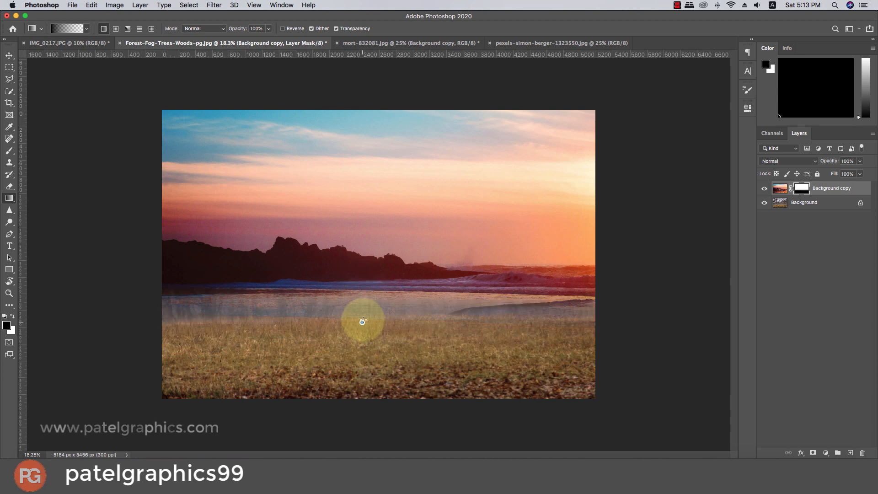
pyautogui.moveTo(358, 317); pyautogui.dragTo(368, 301)
# Move the sunset layer down toward the grass and refine its mask with a short gradient at the horizon, undoing the longer one.
pyautogui.press('v')
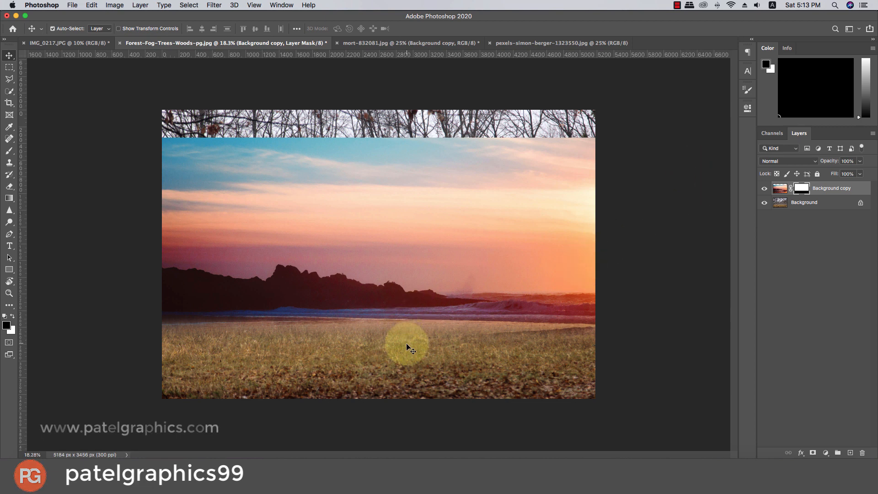
pyautogui.click(8, 198)
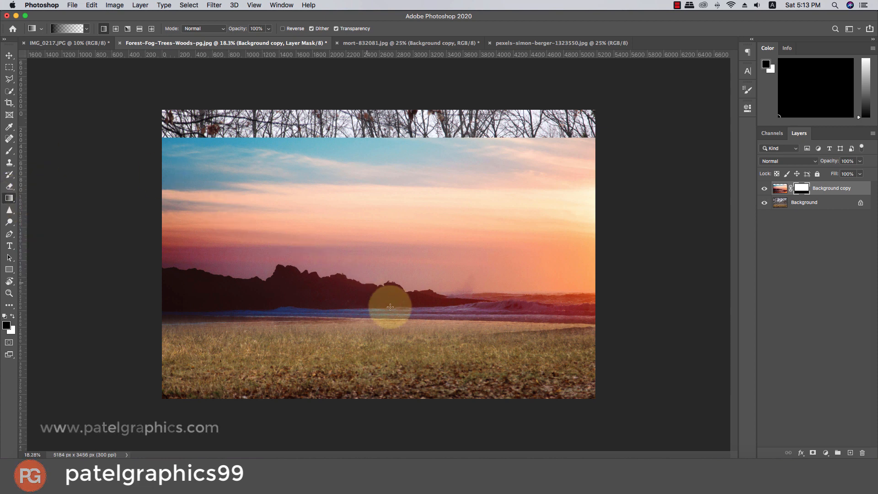
pyautogui.moveTo(390, 361); pyautogui.dragTo(387, 299)
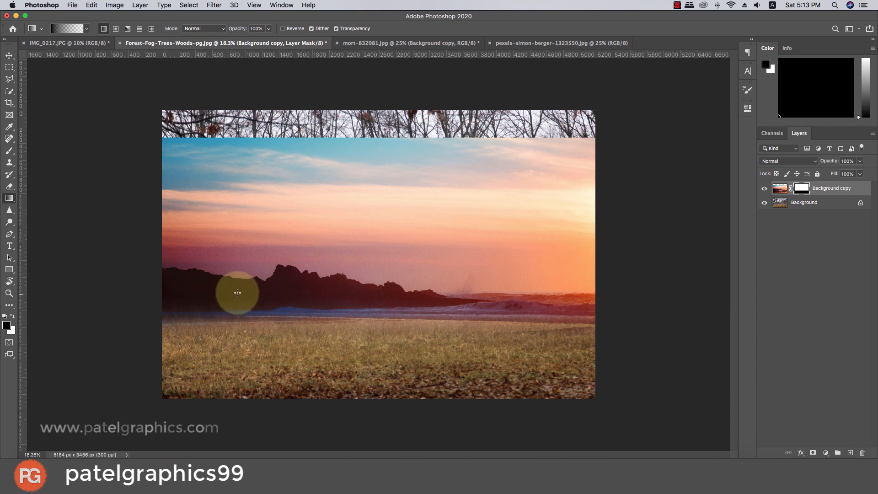
pyautogui.press('super+z')
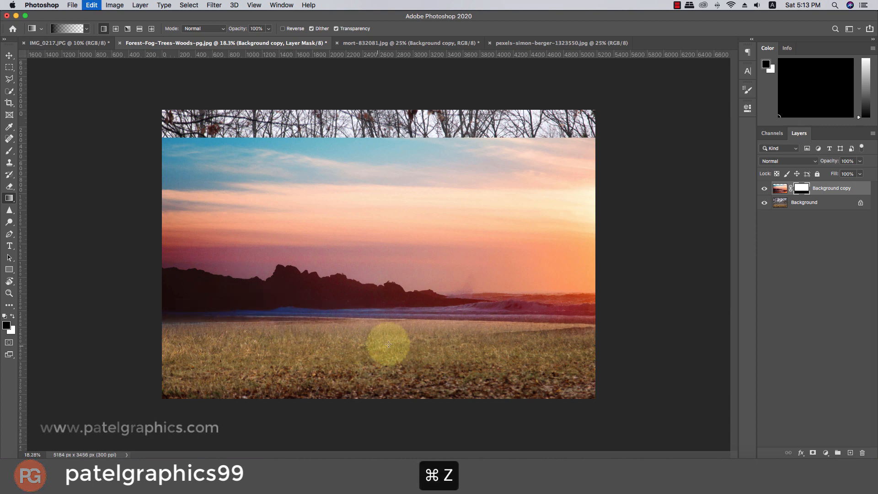
pyautogui.moveTo(457, 344); pyautogui.dragTo(463, 316)
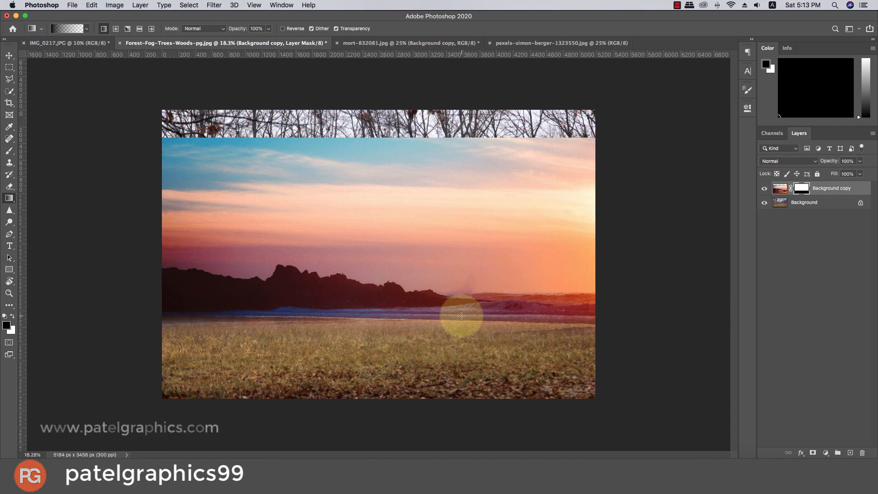
# Shift the sunset layer slightly further down and fade its lower edge into the grass with a short mask gradient.
pyautogui.press('v')
pyautogui.moveTo(358, 280); pyautogui.dragTo(361, 287)
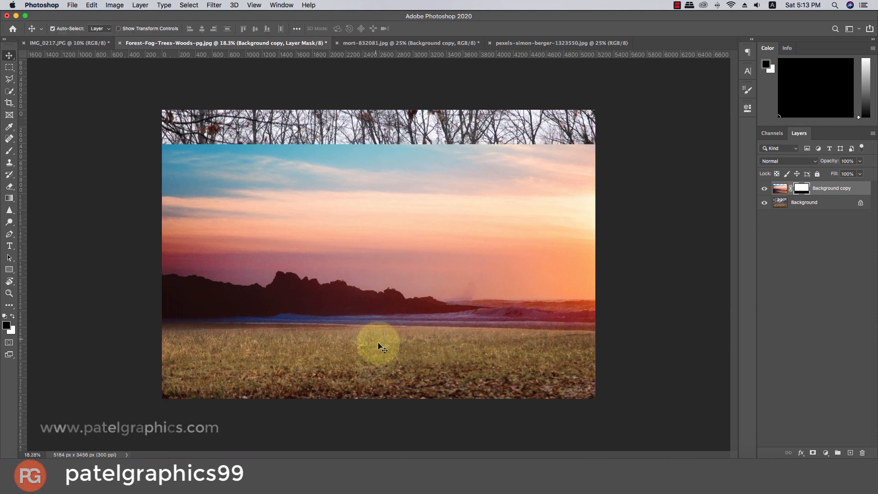
pyautogui.click(9, 198)
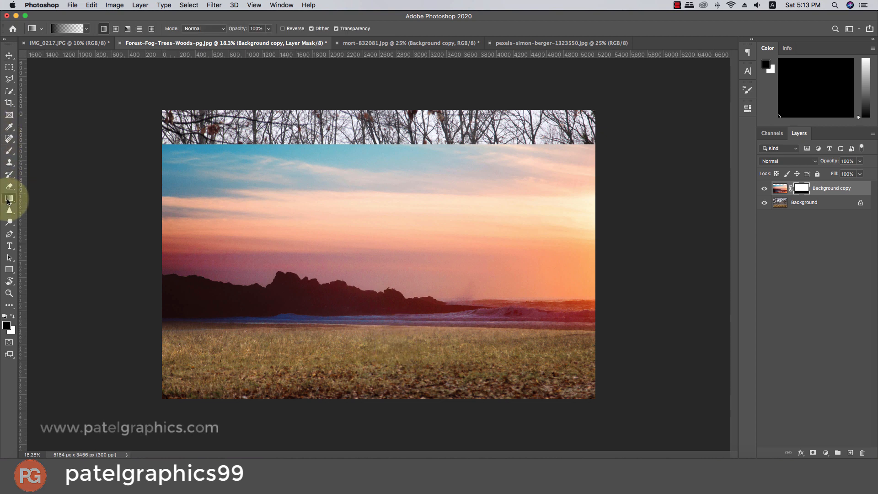
pyautogui.moveTo(382, 343); pyautogui.dragTo(383, 320)
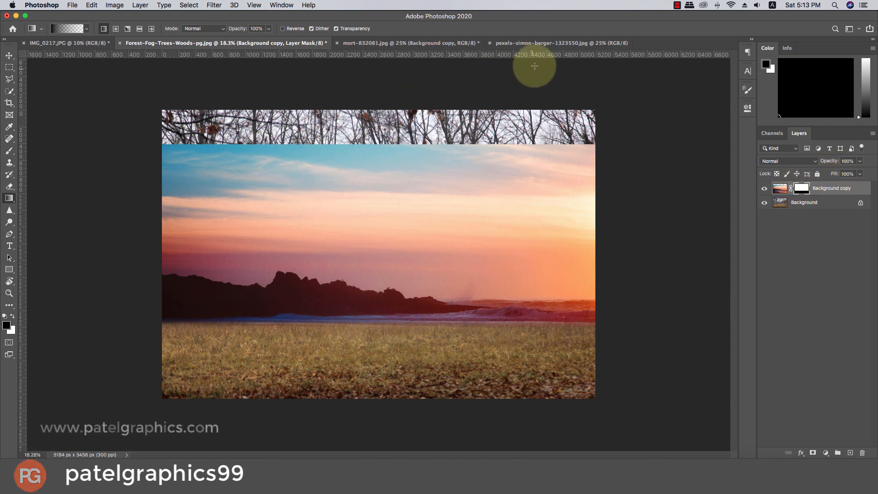
# Duplicate the background layer in pexels-simon-berger-1323550.jpg and copy the duplicate into the Forest-Fog-Trees-Woods-pg.jpg document.
pyautogui.click(531, 43)
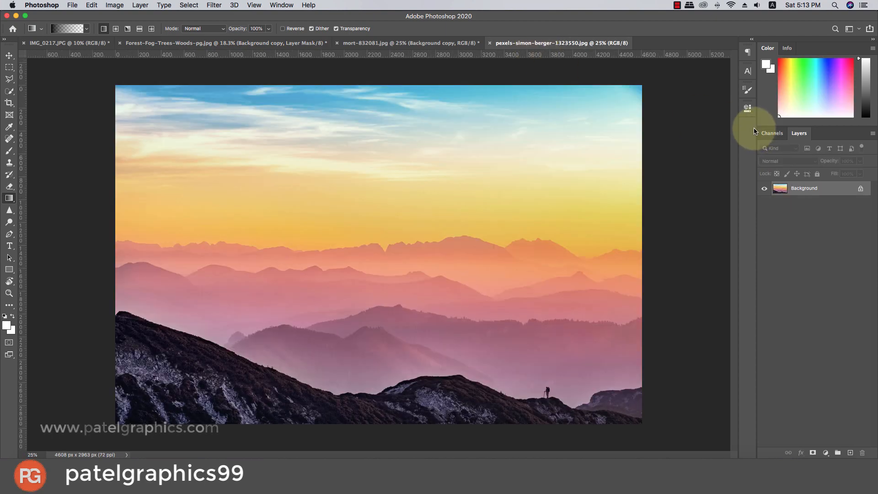
pyautogui.press('super+j')
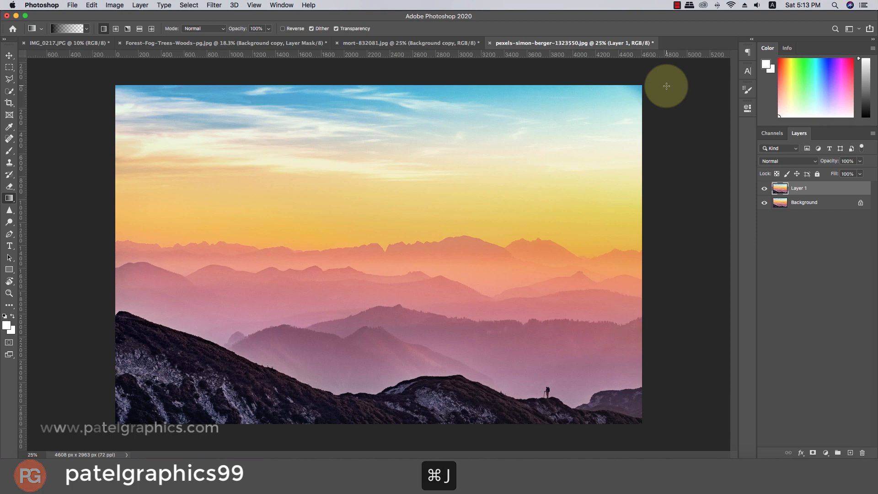
pyautogui.press('super+c')
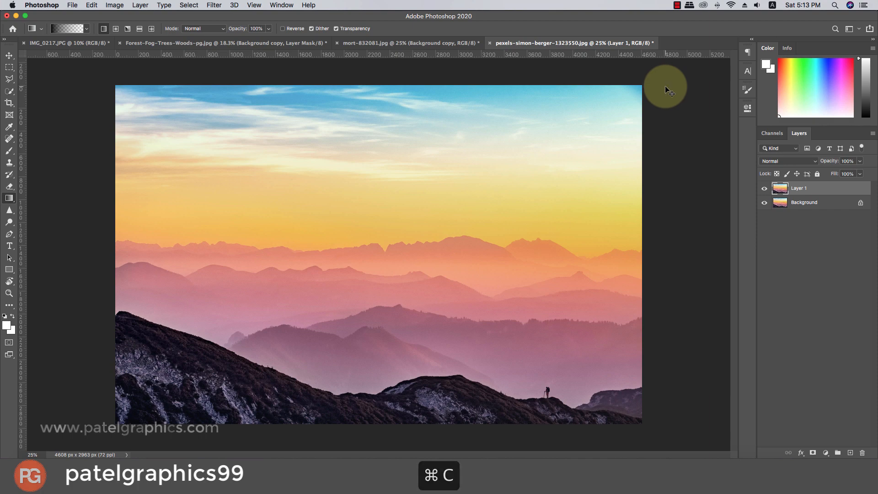
pyautogui.click(382, 46)
pyautogui.click(229, 43)
pyautogui.press('super+v')
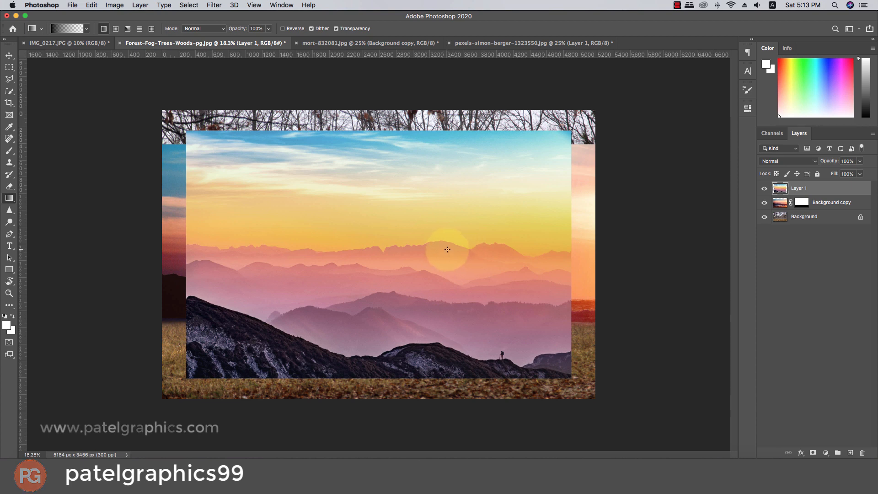
# Scale the pasted mountain layer to about 113% so it spans the canvas width, and align it with the canvas's upper edge.
pyautogui.press('super+t')
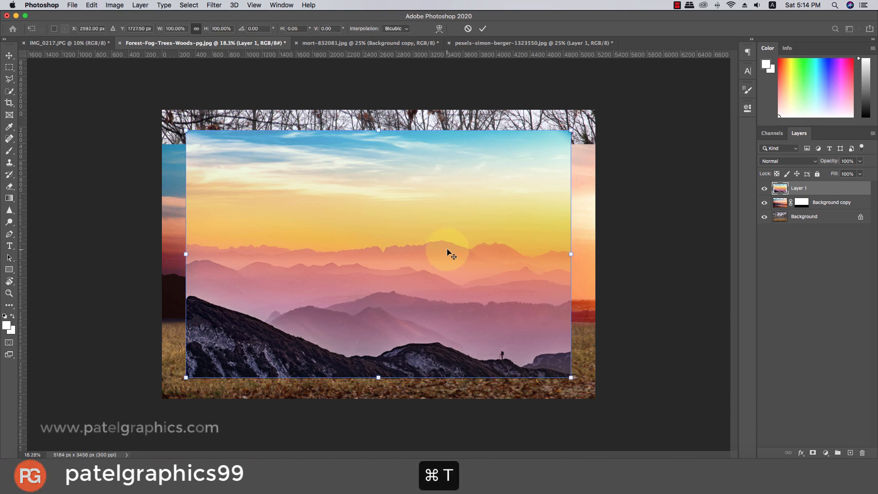
pyautogui.moveTo(571, 130); pyautogui.dragTo(596, 113)
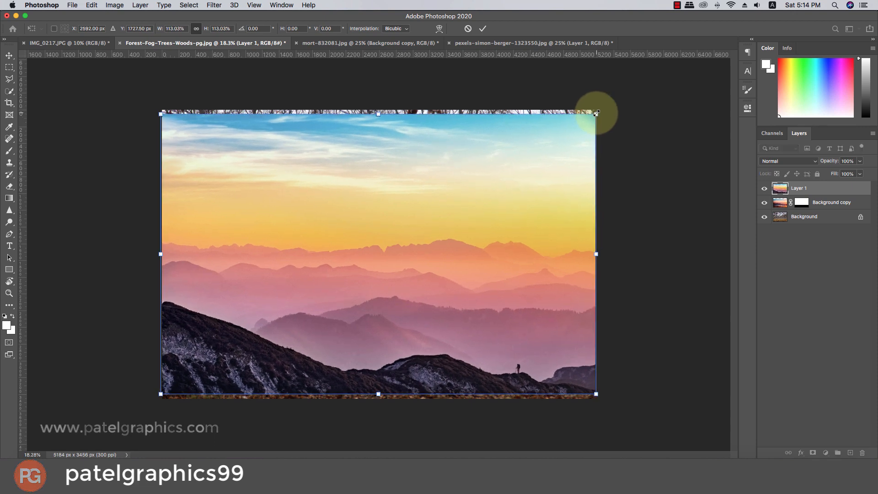
pyautogui.moveTo(446, 201)
pyautogui.mouseDown()
pyautogui.moveTo(447, 190)
pyautogui.moveTo(447, 197)
pyautogui.mouseUp()
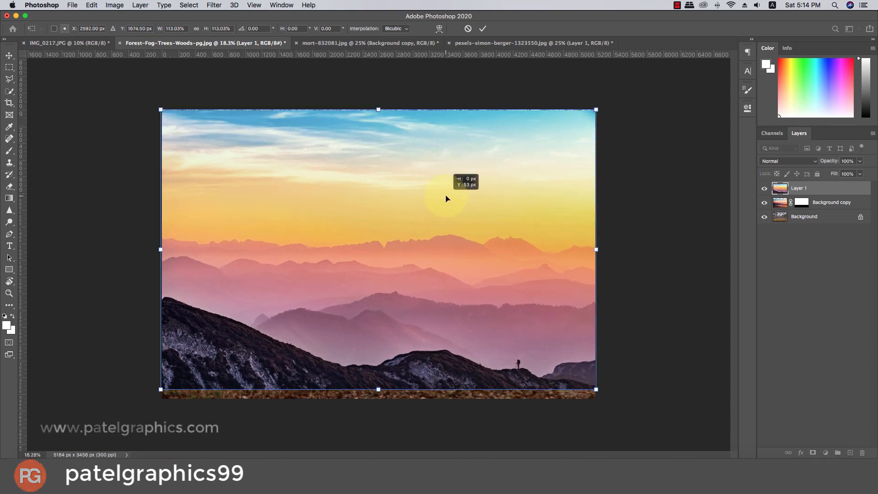
pyautogui.press('g')
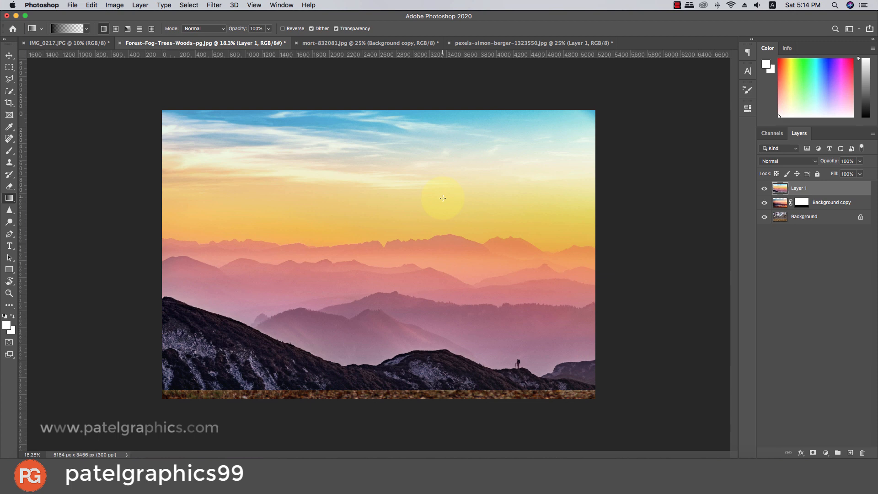
# Add a layer mask to Layer 1 and fade out its lower part with repeated upward gradients to reveal the grass and dark rocks.
pyautogui.click(812, 453)
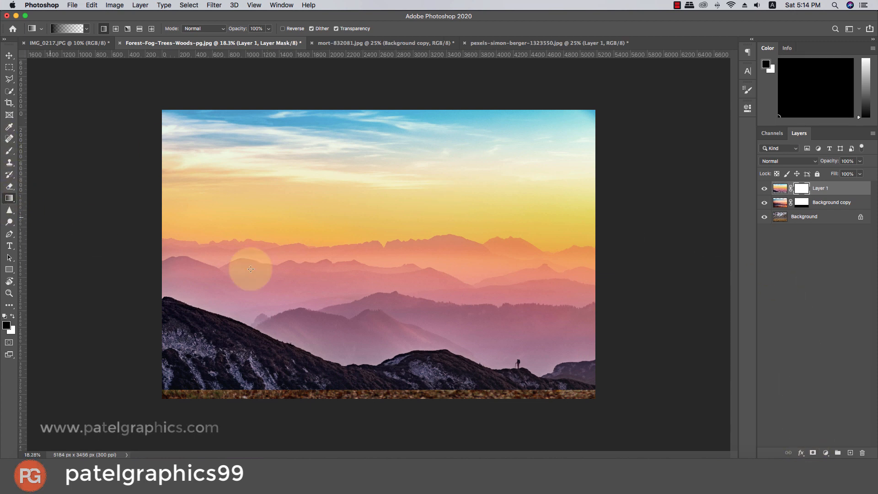
pyautogui.moveTo(393, 394); pyautogui.dragTo(392, 219)
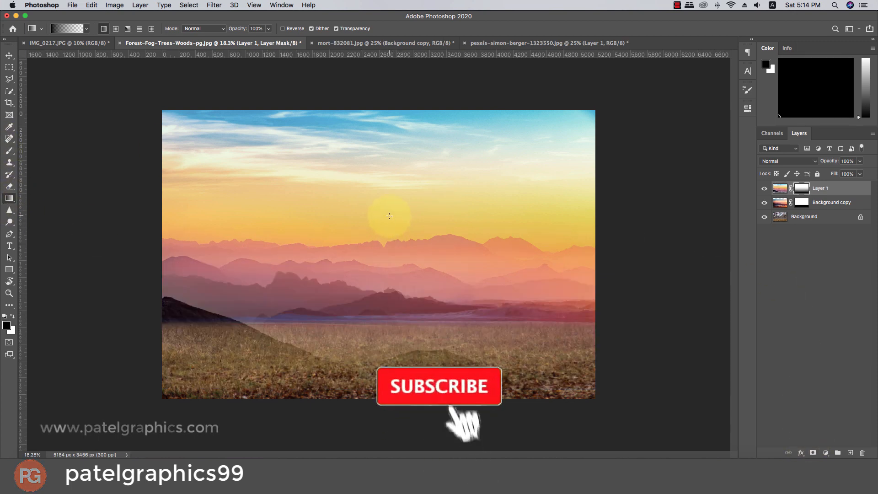
pyautogui.moveTo(379, 410); pyautogui.dragTo(372, 326)
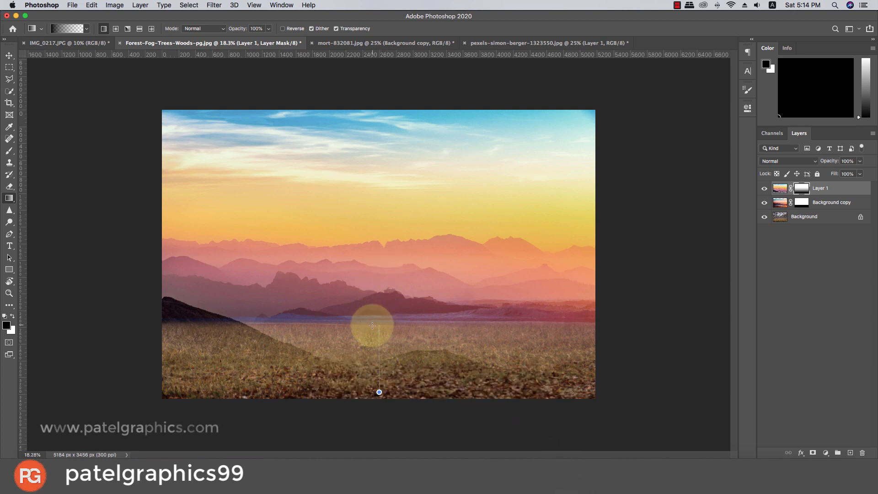
pyautogui.moveTo(370, 381); pyautogui.dragTo(369, 321)
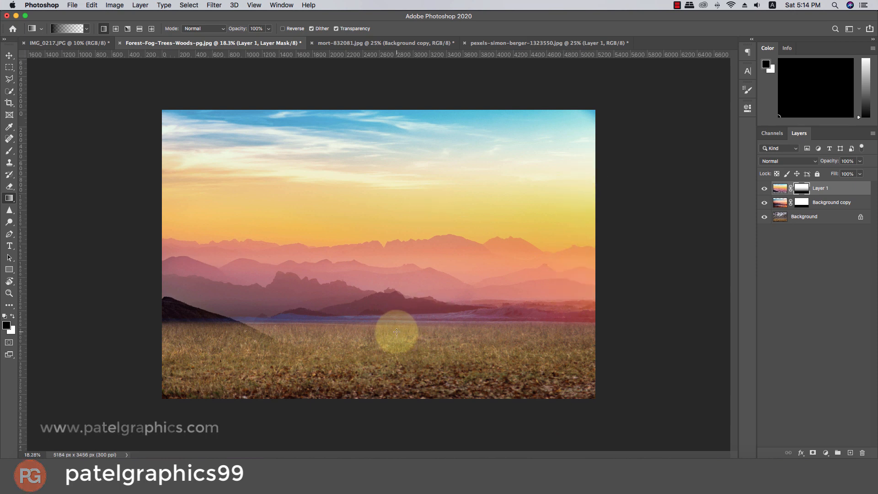
pyautogui.moveTo(378, 372); pyautogui.dragTo(377, 292)
pyautogui.moveTo(324, 348); pyautogui.dragTo(323, 294)
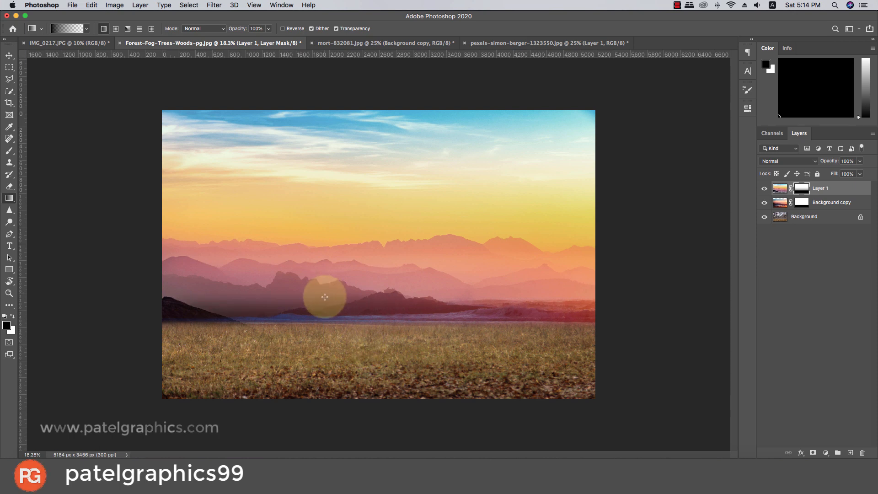
pyautogui.moveTo(315, 333)
pyautogui.mouseDown()
pyautogui.moveTo(315, 274)
pyautogui.moveTo(316, 282)
pyautogui.mouseUp()
pyautogui.moveTo(310, 322); pyautogui.dragTo(308, 254)
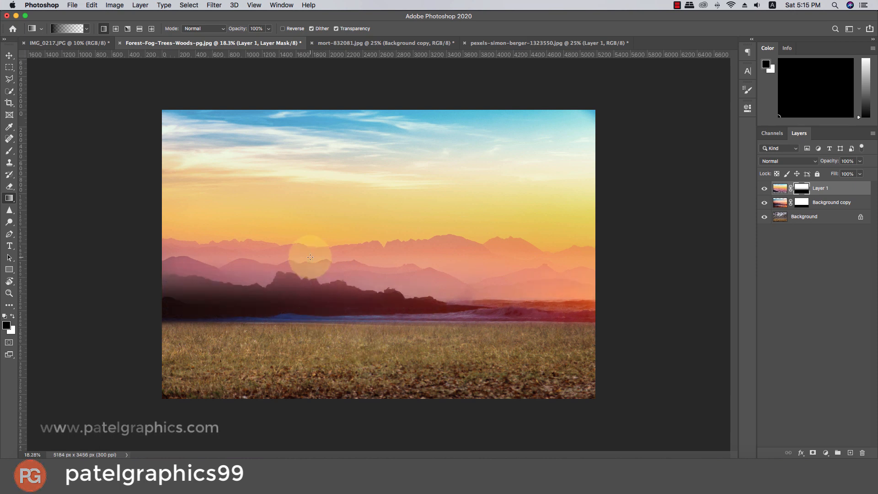
pyautogui.moveTo(309, 314); pyautogui.dragTo(308, 261)
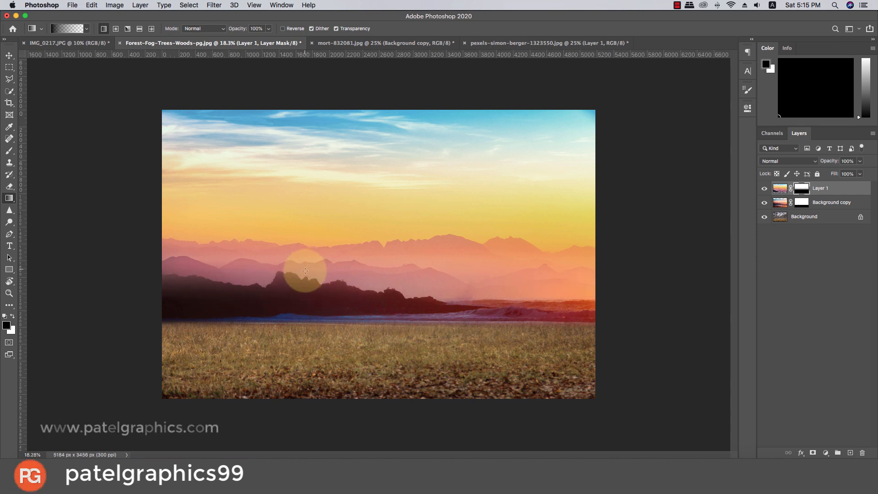
# Examine the blended composite at different magnifications and compare it with Layer 1 and Background copy each hidden and shown again.
pyautogui.scroll(-3, 449, 284)
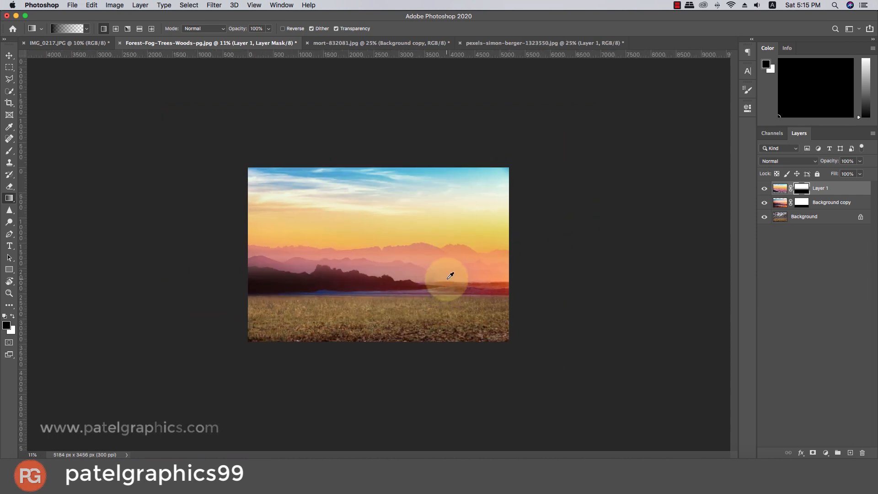
pyautogui.scroll(2, 450, 274)
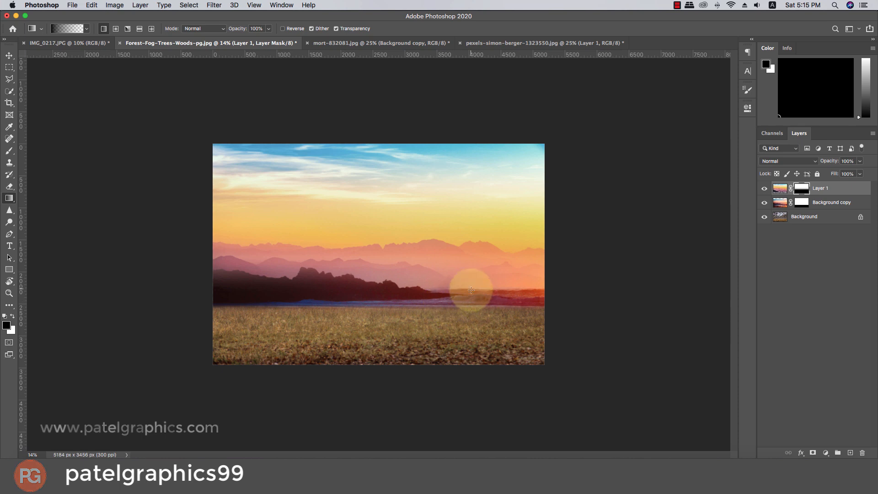
pyautogui.scroll(-3, 439, 278)
pyautogui.scroll(2, 419, 265)
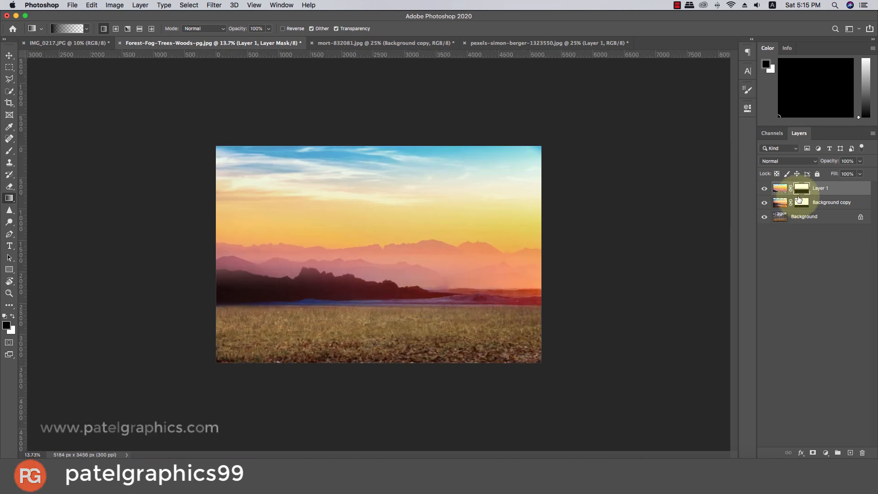
pyautogui.click(763, 189)
pyautogui.click(765, 192)
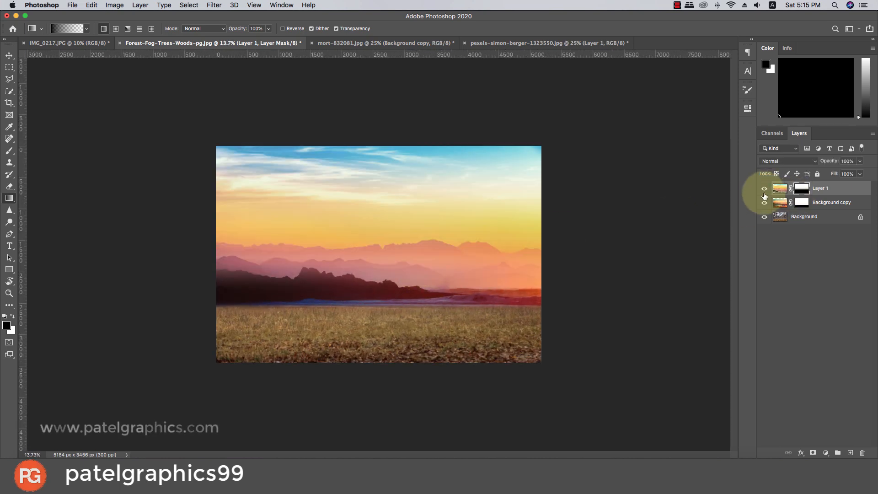
pyautogui.click(764, 202)
pyautogui.click(764, 202)
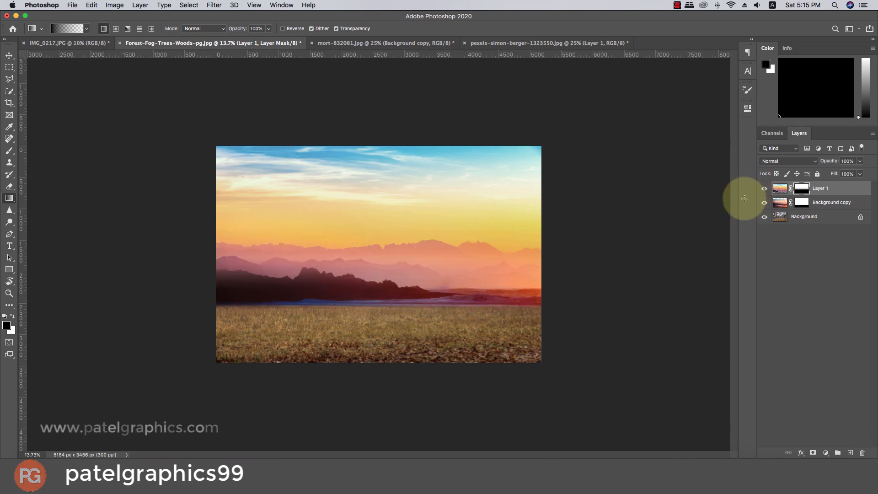
pyautogui.scroll(-1, 528, 185)
pyautogui.scroll(-3, 525, 186)
pyautogui.scroll(2, 516, 205)
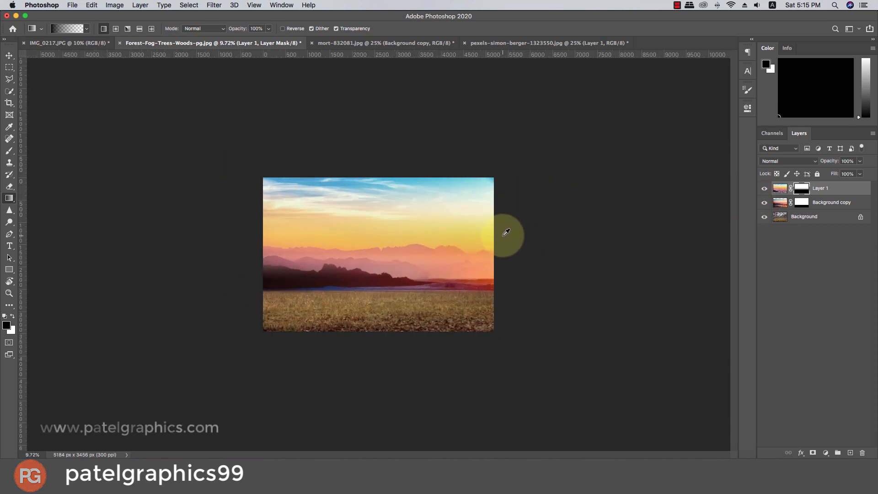
# Try fading the Background copy layer's mask along the waterline with several short gradients, and undo the attempts.
pyautogui.click(798, 204)
pyautogui.scroll(1, 442, 297)
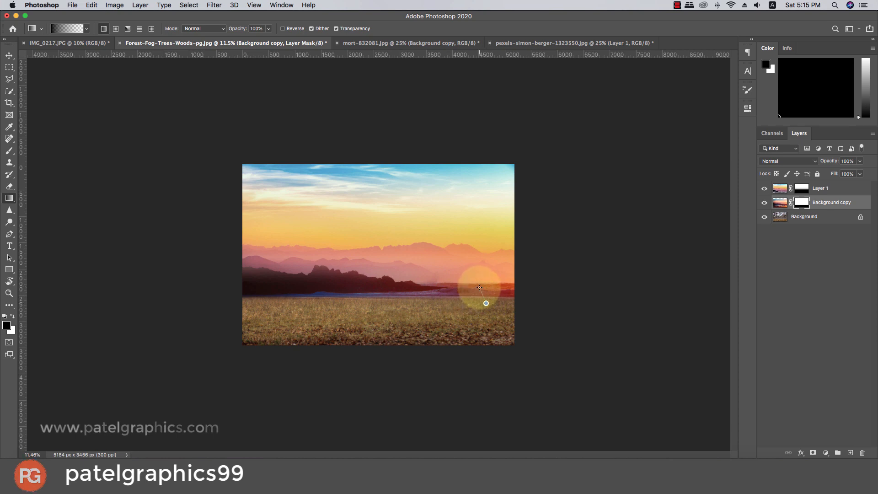
pyautogui.hotkey('alt', 'x')
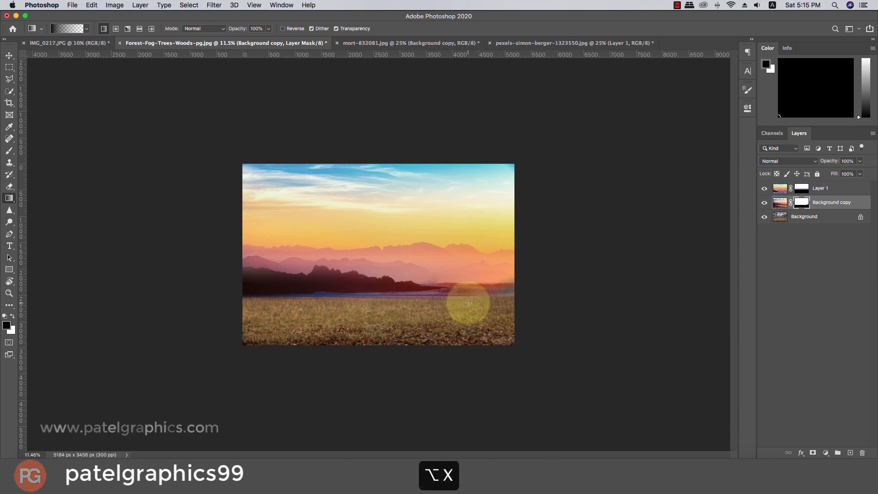
pyautogui.press('super+z')
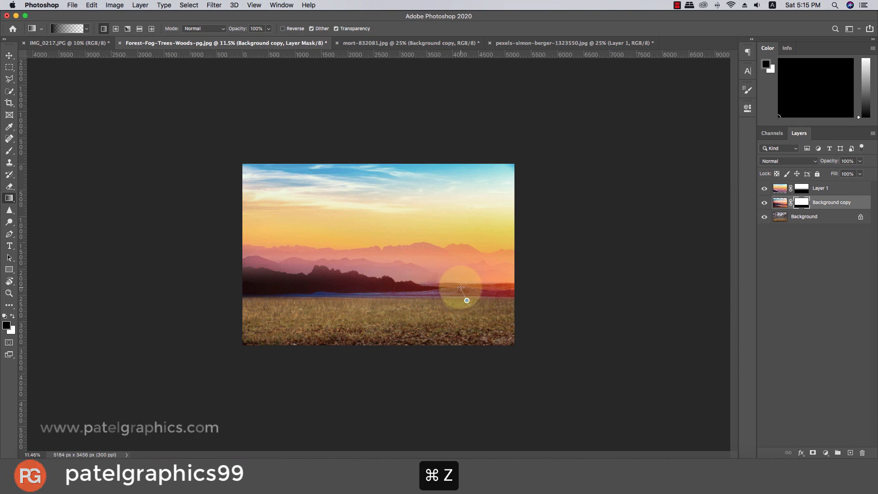
pyautogui.press('super+z')
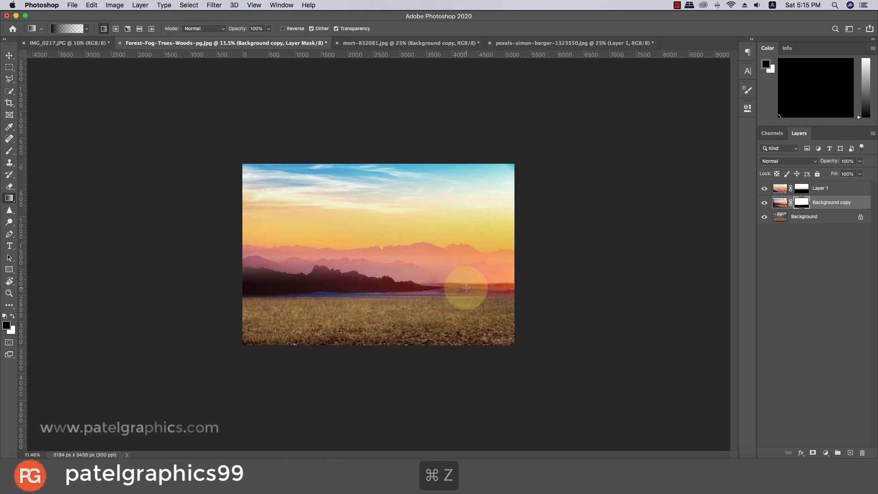
pyautogui.press('super+z')
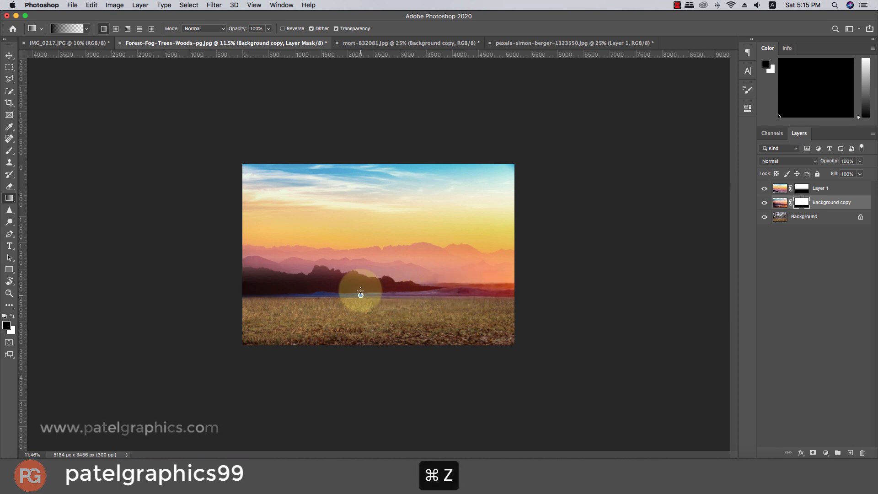
pyautogui.press('super+z')
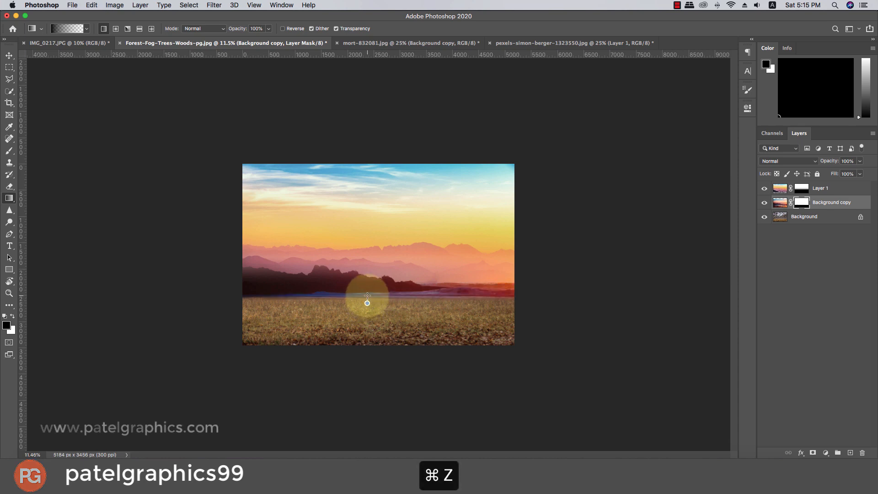
pyautogui.press('super+z')
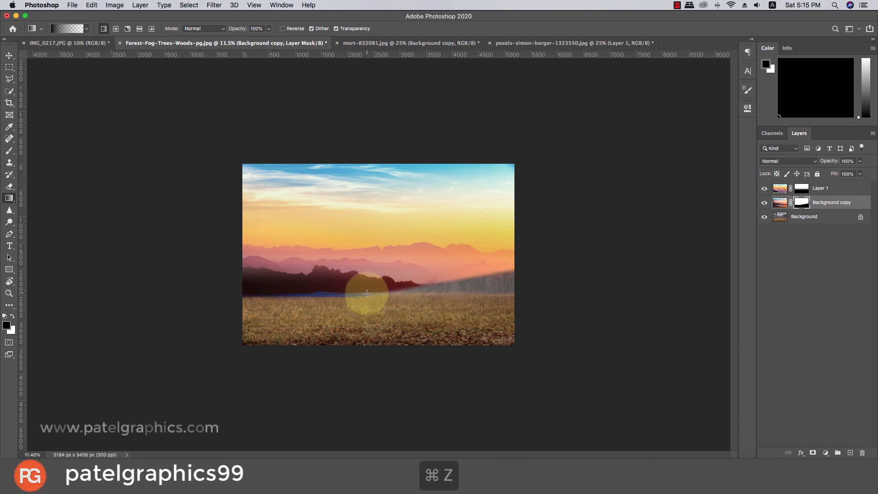
pyautogui.press('super+z')
pyautogui.press('super+z')
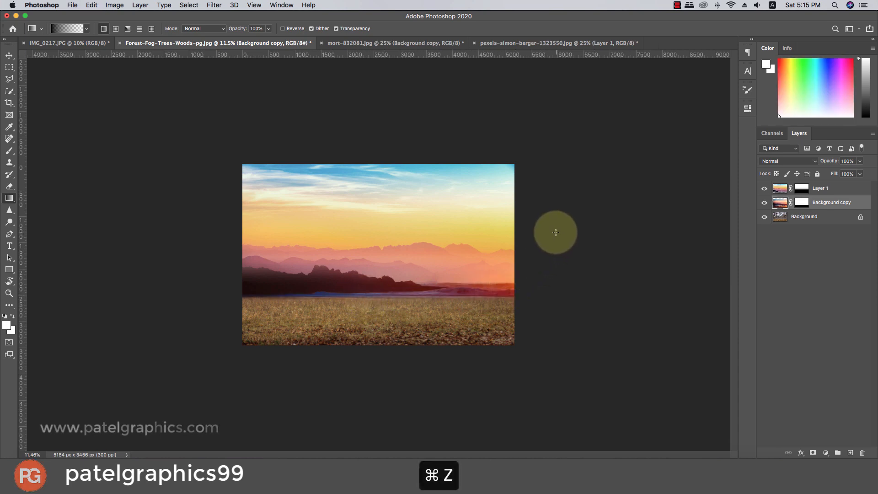
# Target the Background copy layer's mask and set the Brush tool's opacity to 25%.
pyautogui.scroll(-3, 477, 197)
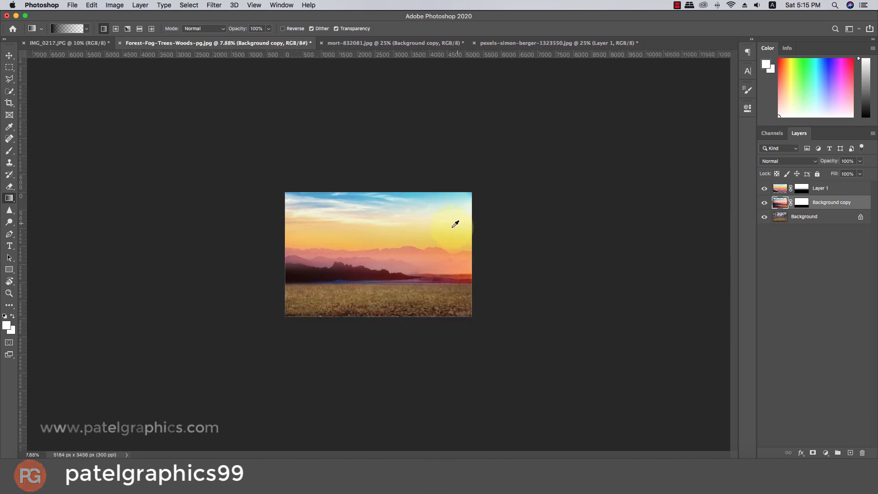
pyautogui.press('v')
pyautogui.scroll(3, 384, 267)
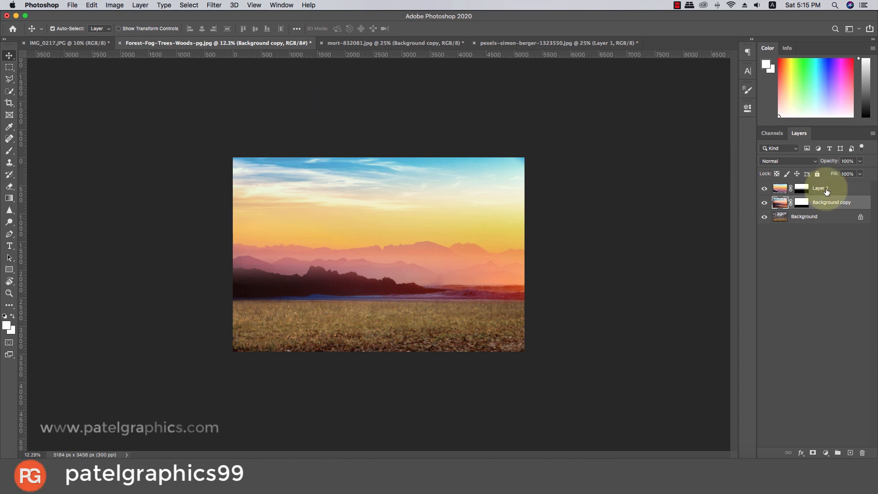
pyautogui.click(804, 205)
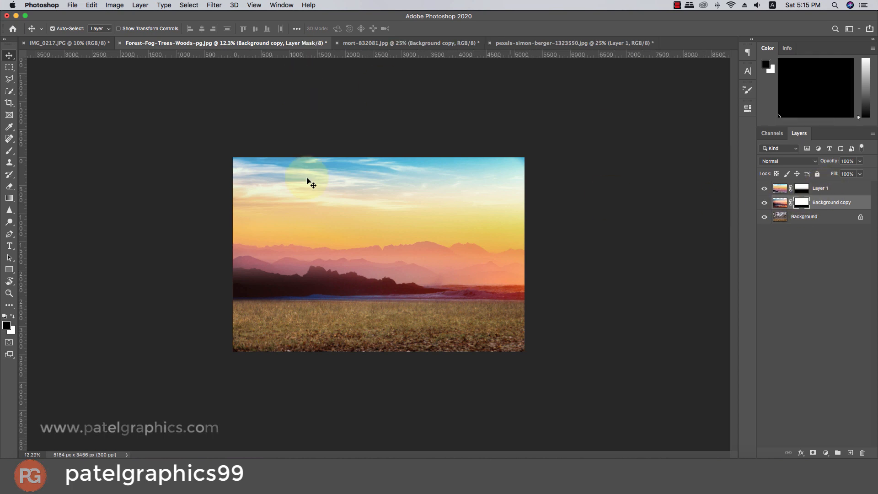
pyautogui.click(10, 198)
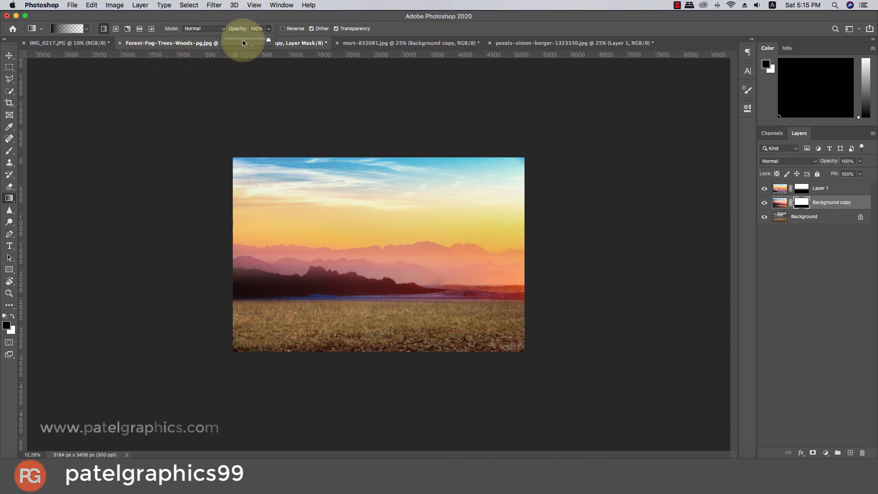
pyautogui.click(802, 202)
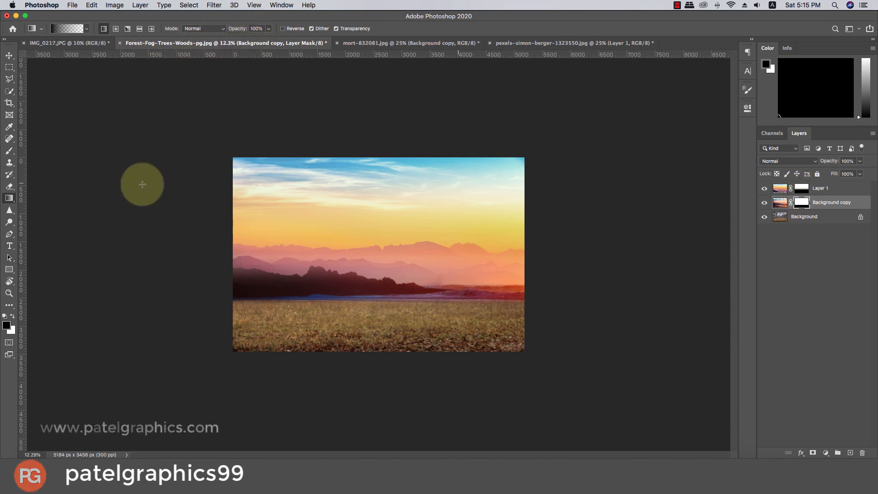
pyautogui.click(10, 151)
pyautogui.click(261, 264)
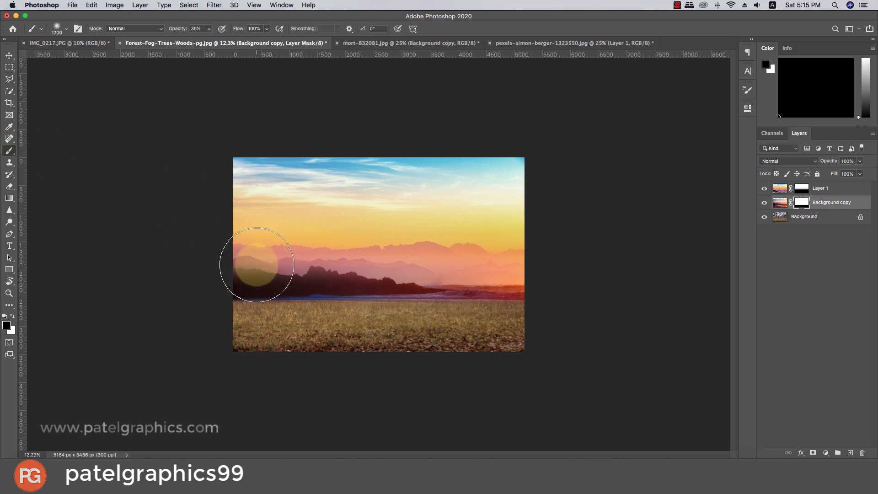
pyautogui.rightClick(271, 317)
pyautogui.press('[')
pyautogui.click(251, 330)
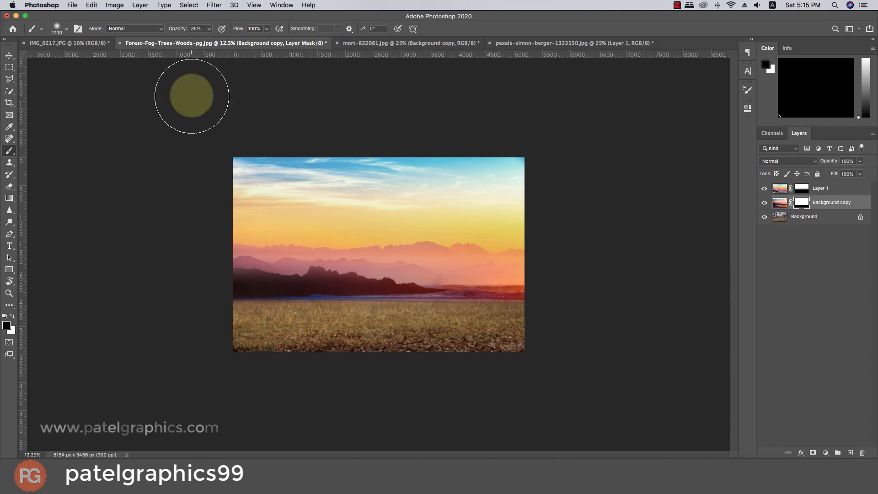
pyautogui.click(209, 29)
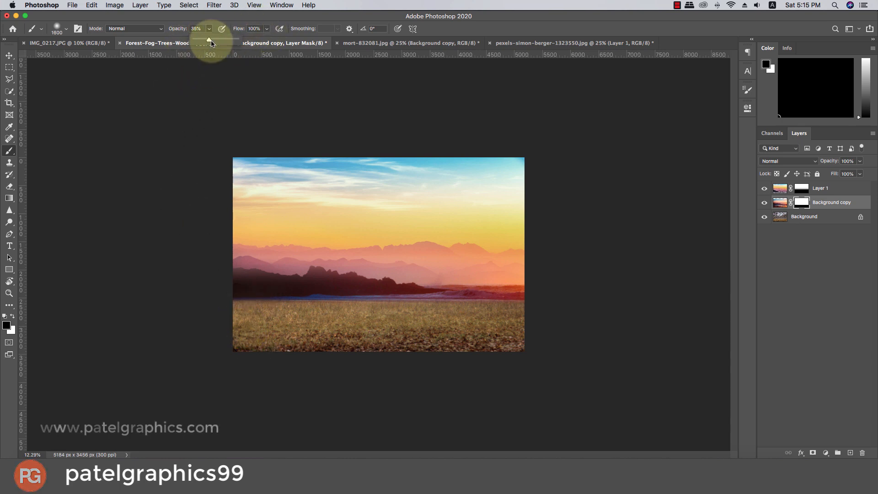
pyautogui.moveTo(209, 42); pyautogui.dragTo(197, 41)
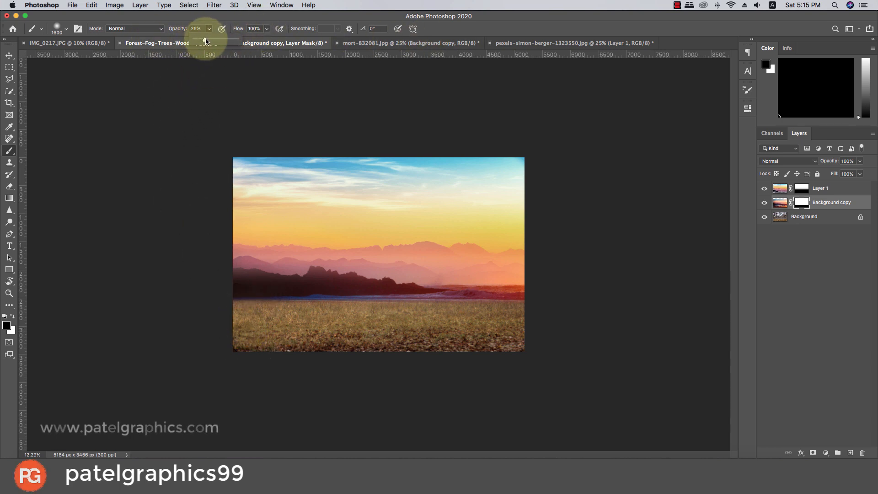
# Check the beach in mort-832081.jpg, then softly paint white over the grass on the Background copy mask with a brush of about 700 px.
pyautogui.click(471, 43)
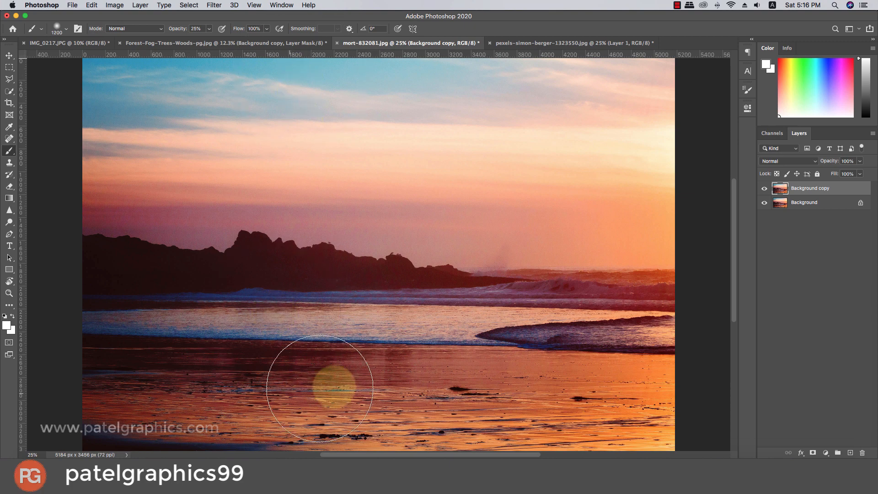
pyautogui.click(254, 42)
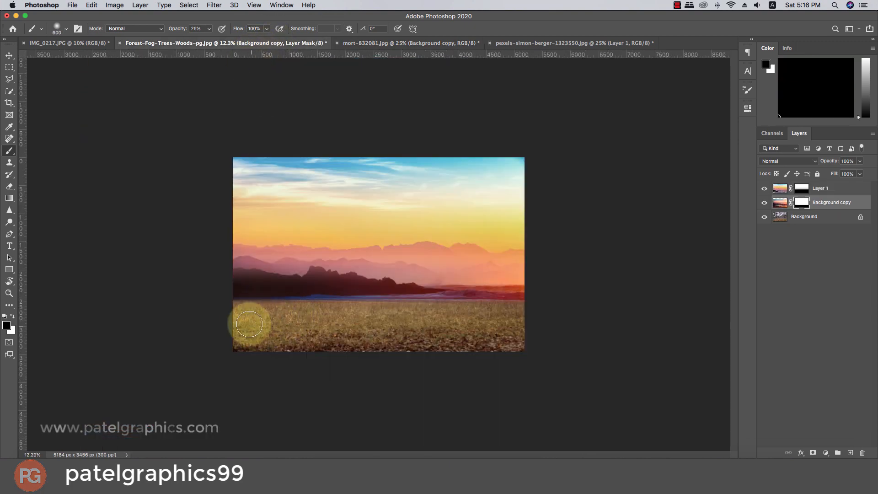
pyautogui.press('x')
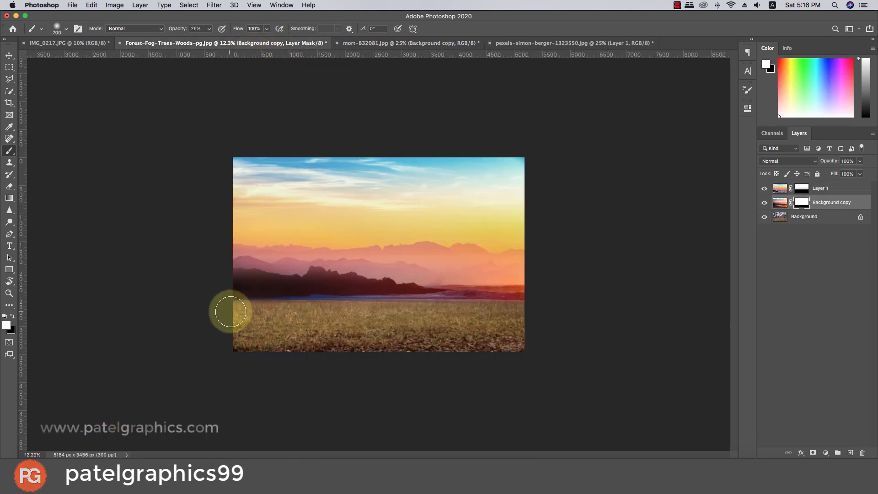
pyautogui.moveTo(229, 310)
pyautogui.mouseDown()
pyautogui.moveTo(515, 307)
pyautogui.moveTo(524, 325)
pyautogui.mouseUp()
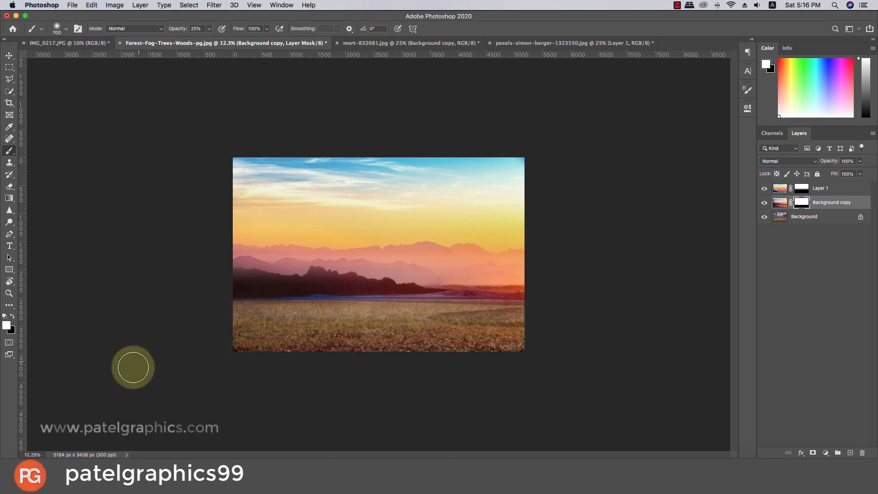
pyautogui.press('x')
pyautogui.moveTo(336, 307)
pyautogui.mouseDown()
pyautogui.moveTo(521, 315)
pyautogui.moveTo(216, 313)
pyautogui.moveTo(523, 316)
pyautogui.moveTo(284, 328)
pyautogui.moveTo(260, 339)
pyautogui.mouseUp()
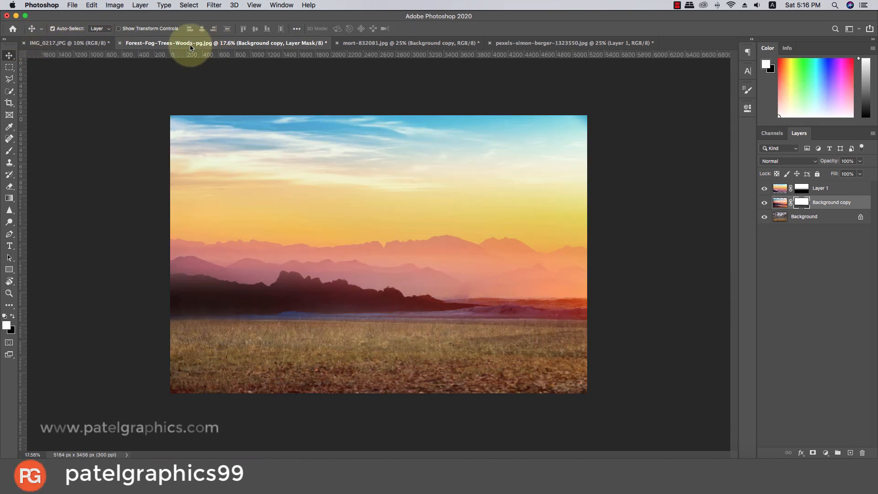
# Duplicate the Background layer in IMG_0217.JPG and roughly select the couple with the Quick Selection tool.
pyautogui.click(68, 42)
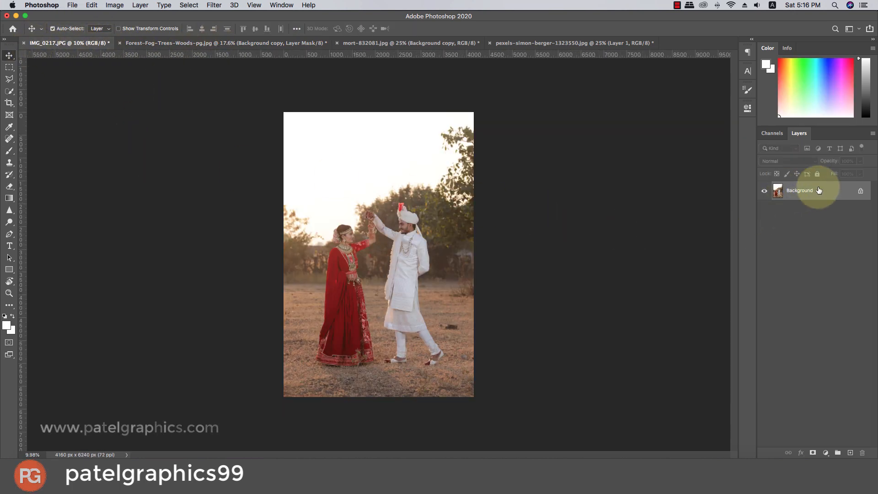
pyautogui.moveTo(836, 190)
pyautogui.mouseDown()
pyautogui.moveTo(863, 416)
pyautogui.moveTo(850, 453)
pyautogui.mouseUp()
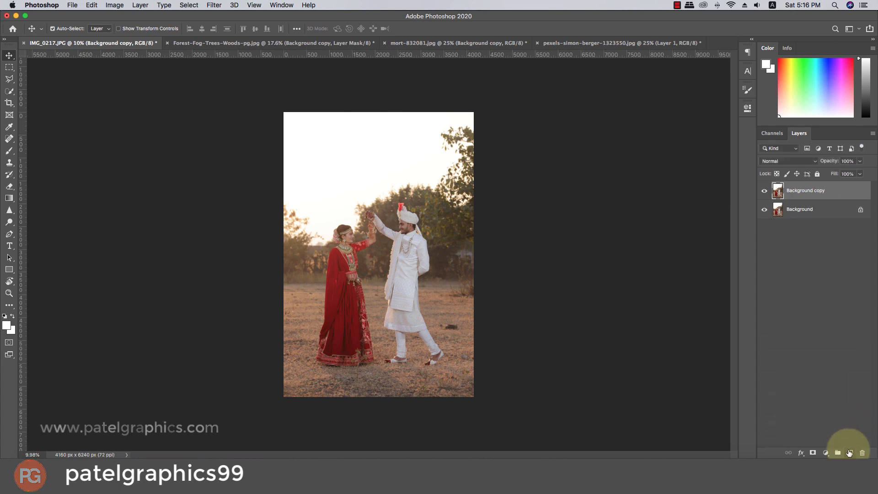
pyautogui.press('w')
pyautogui.moveTo(421, 190)
pyautogui.mouseDown()
pyautogui.moveTo(382, 241)
pyautogui.moveTo(360, 242)
pyautogui.mouseUp()
# Add the bride's raised forearm and bangles to the selection using a smaller selection brush.
pyautogui.scroll(8, 360, 243)
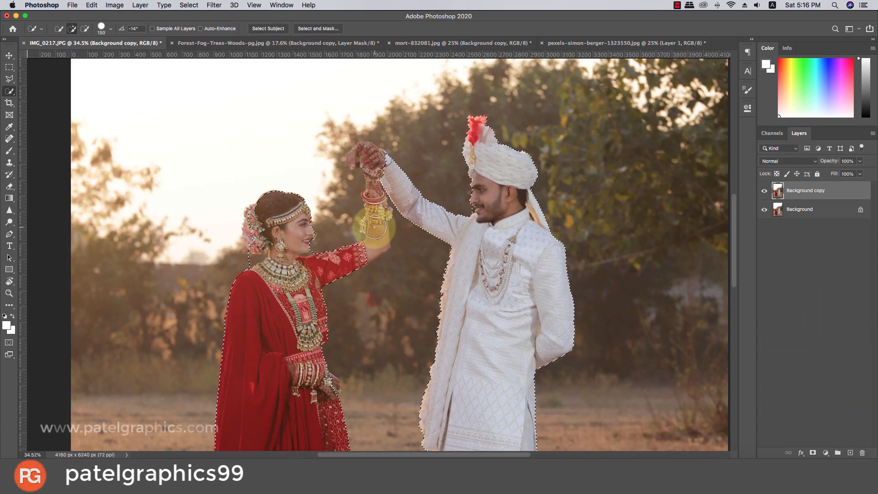
pyautogui.press('[')
pyautogui.press('[')
pyautogui.press('[')
pyautogui.moveTo(374, 227)
pyautogui.mouseDown()
pyautogui.moveTo(374, 191)
pyautogui.moveTo(374, 213)
pyautogui.mouseUp()
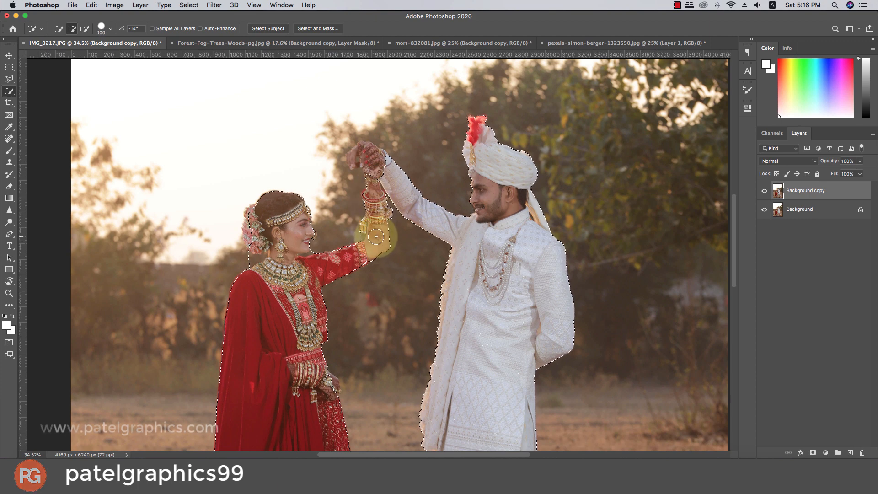
# Add the bride's hair flowers and the couple's joined hands to the selection, and trim excess background beside the bangles.
pyautogui.press(']')
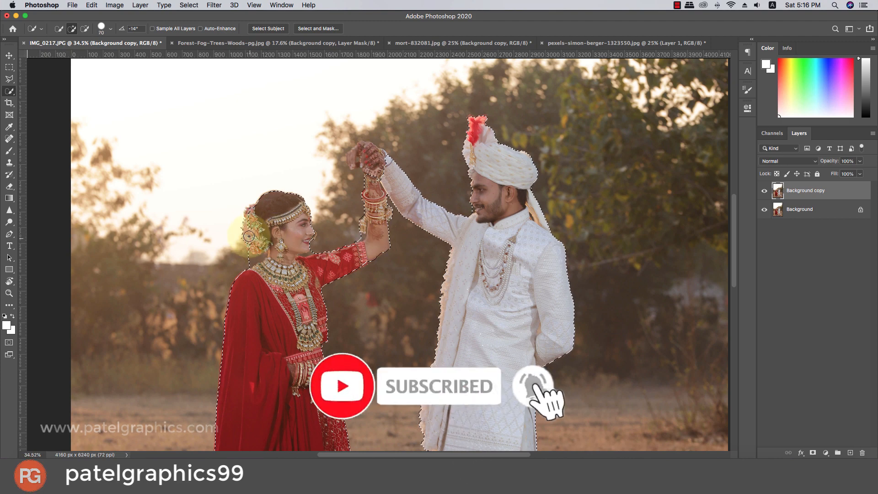
pyautogui.moveTo(249, 214); pyautogui.dragTo(250, 255)
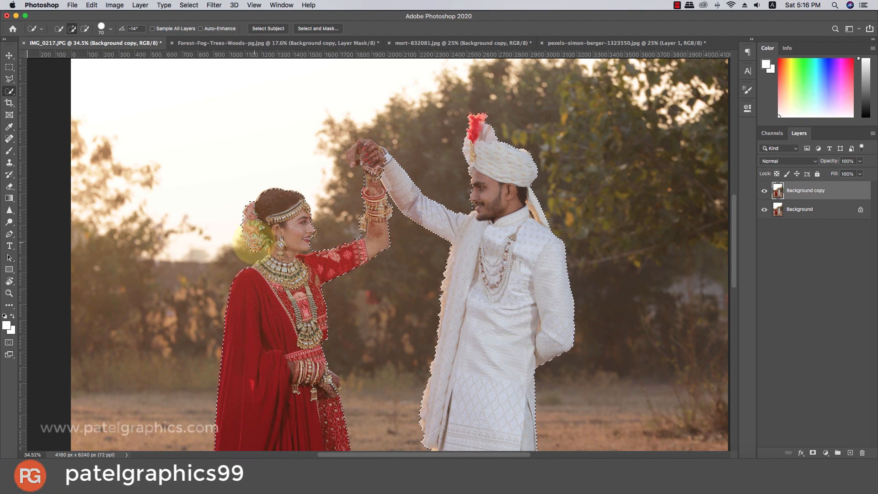
pyautogui.scroll(-2, 302, 229)
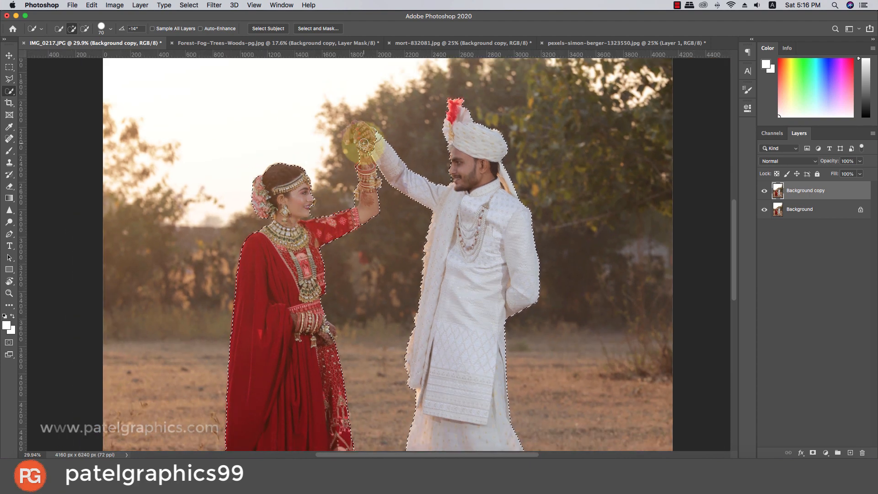
pyautogui.press('alt')
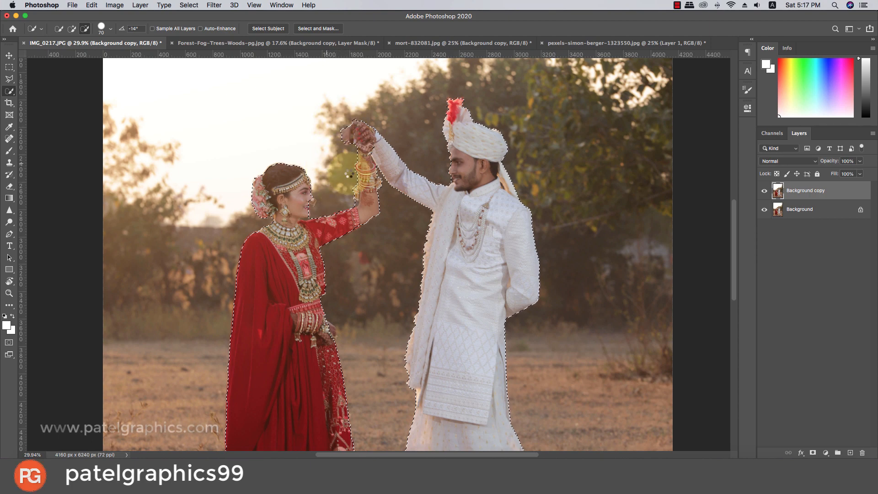
# Extend the selection over the groom's red shoe tips and check the couple's outline from feet to hands.
pyautogui.scroll(-3, 432, 210)
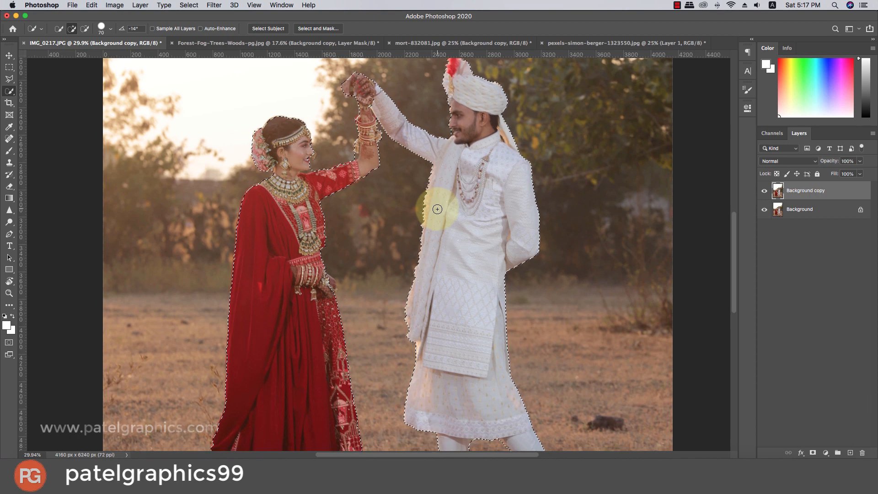
pyautogui.scroll(-10, 437, 212)
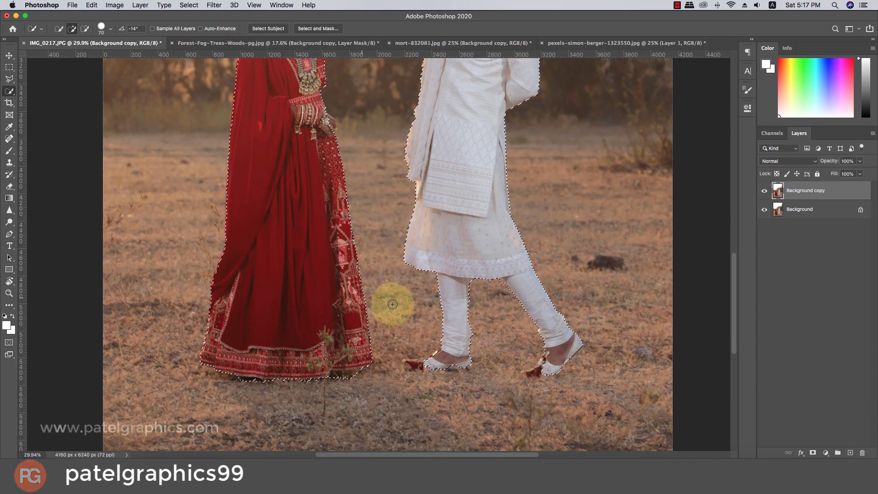
pyautogui.moveTo(408, 364); pyautogui.dragTo(417, 365)
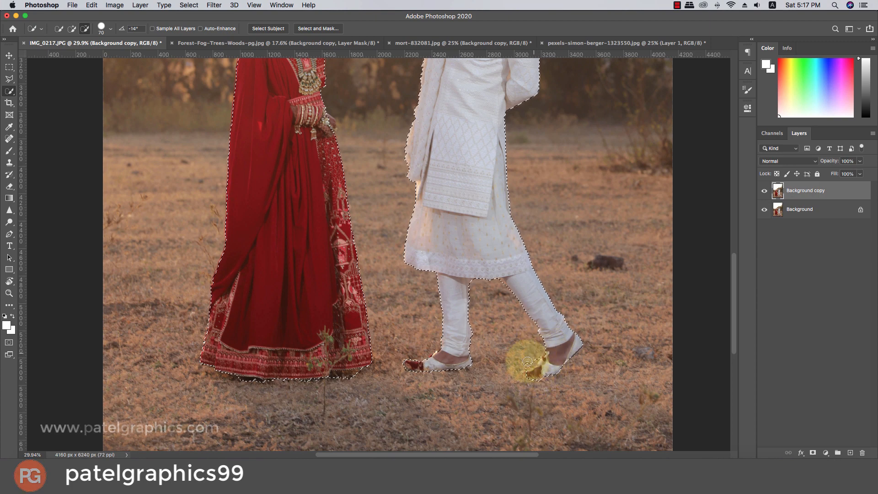
pyautogui.scroll(5, 346, 280)
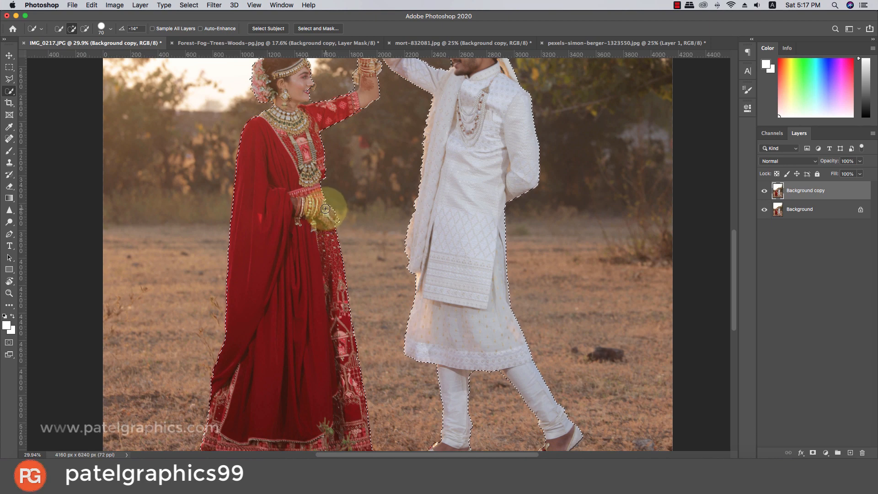
pyautogui.scroll(2, 316, 197)
pyautogui.scroll(-1, 331, 192)
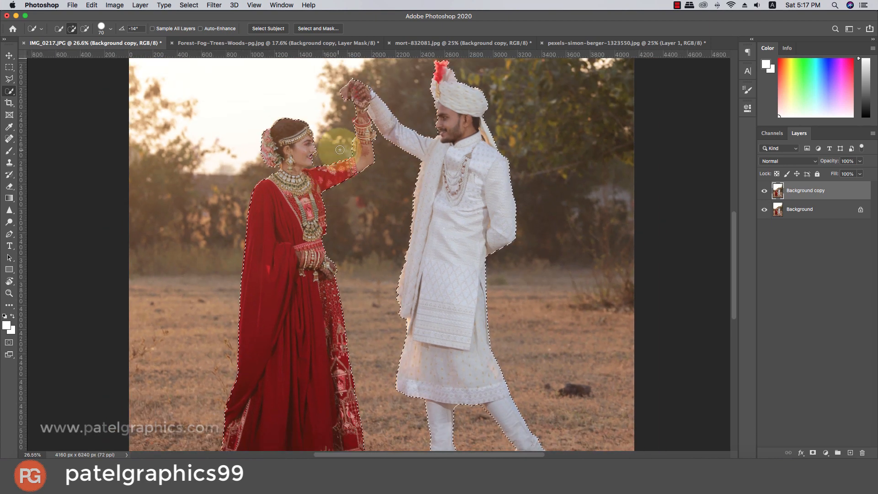
# Refine the selection in Select and Mask by brushing along the bride's hair flowers, the groom's shawl edge and the turban feather.
pyautogui.scroll(-3, 340, 150)
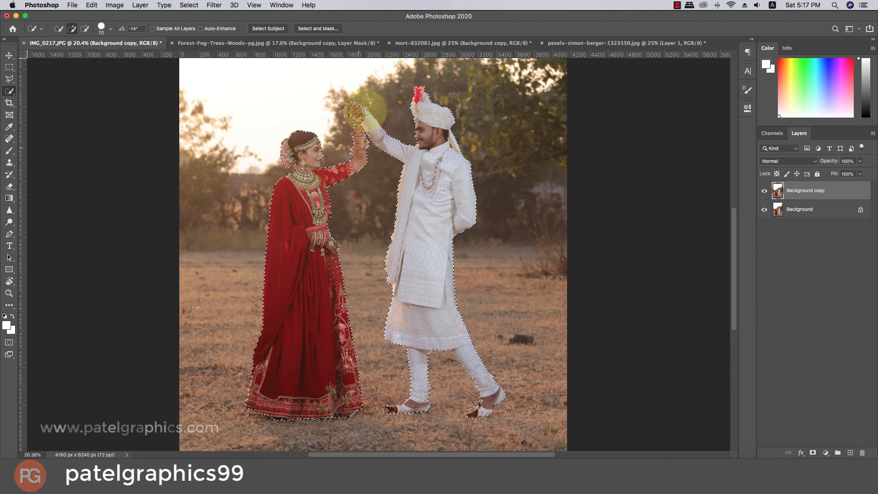
pyautogui.click(318, 28)
pyautogui.scroll(5, 280, 138)
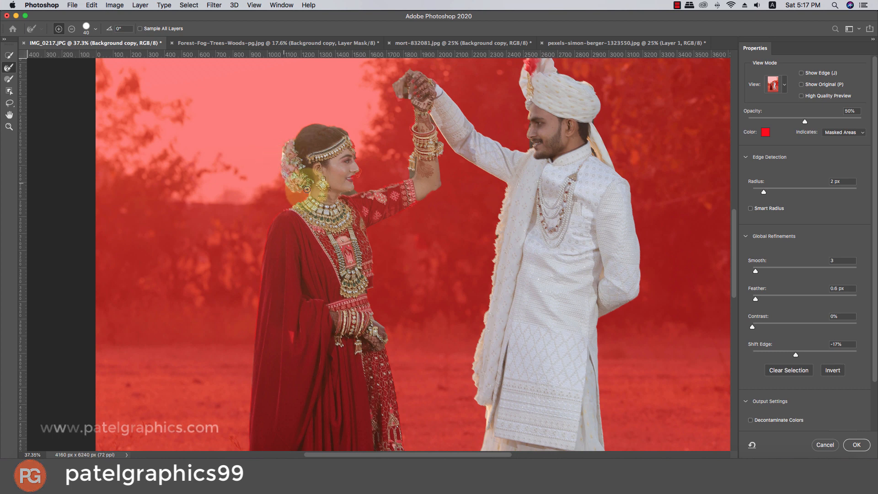
pyautogui.moveTo(512, 151); pyautogui.dragTo(508, 161)
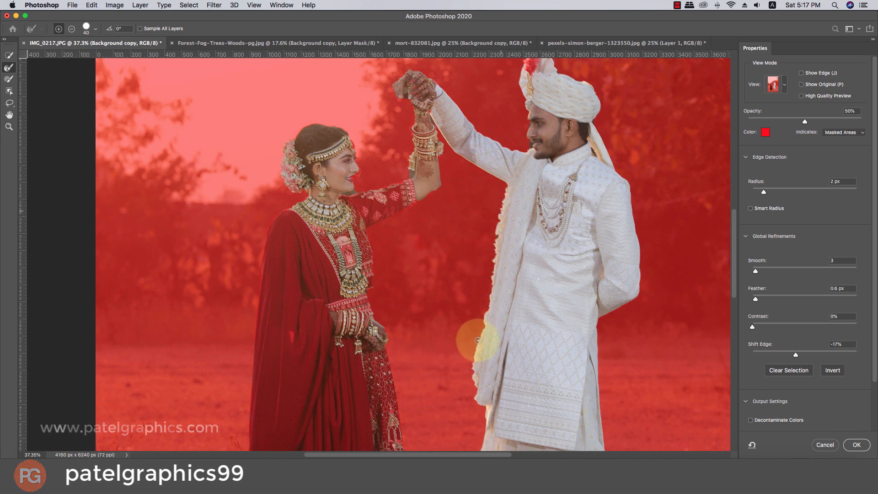
pyautogui.scroll(5, 467, 388)
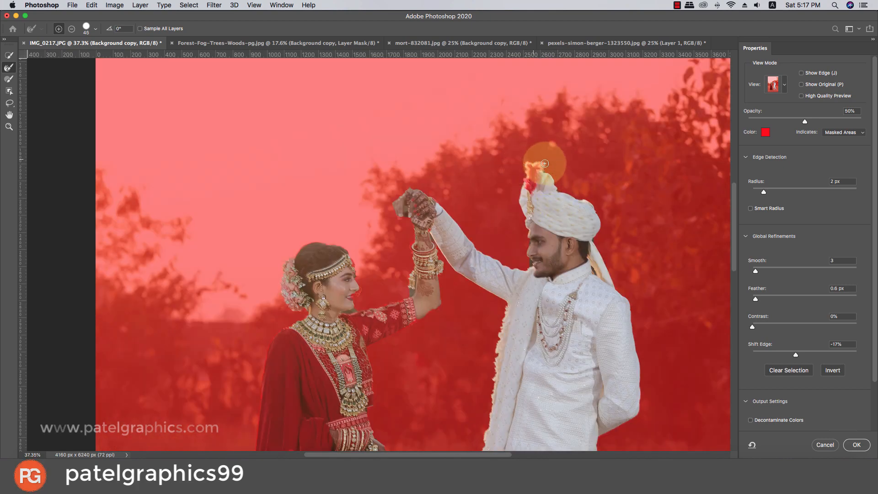
pyautogui.click(856, 444)
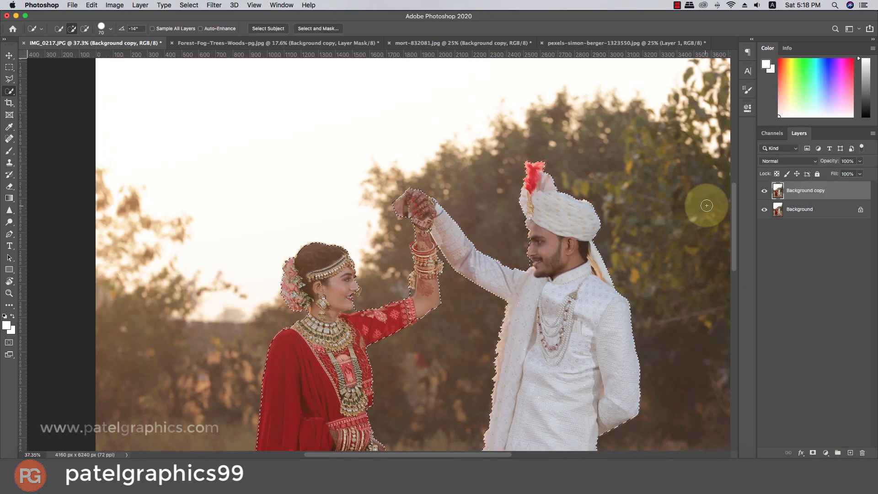
# Turn the selection into a layer mask on Background copy and hide the Background layer, comparing the cutout with the original.
pyautogui.click(812, 453)
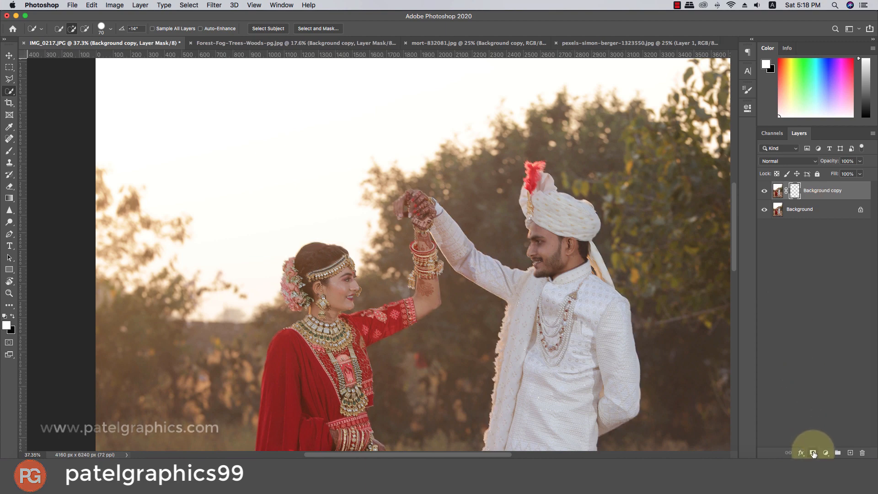
pyautogui.click(764, 210)
pyautogui.scroll(-2, 397, 319)
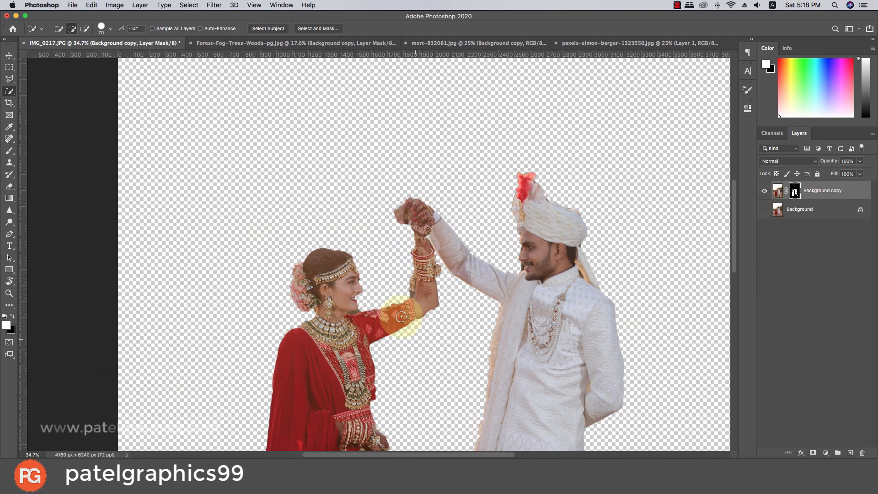
pyautogui.click(763, 210)
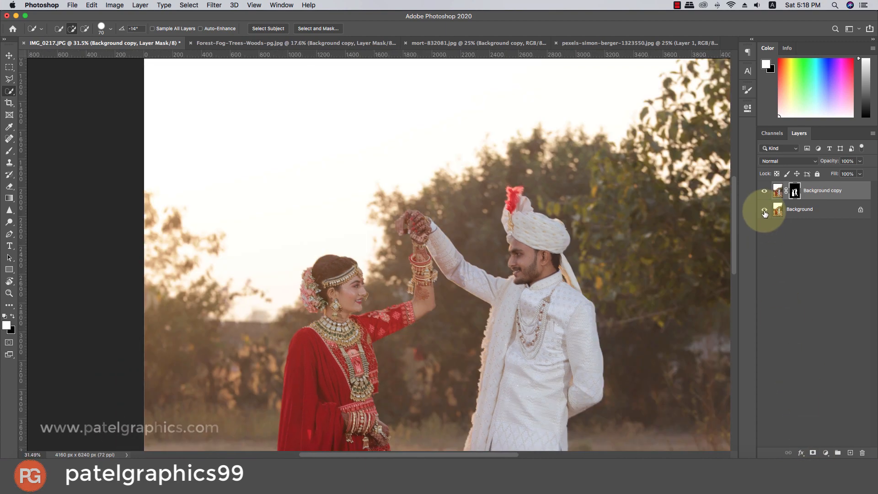
pyautogui.click(764, 210)
pyautogui.scroll(-5, 442, 295)
pyautogui.scroll(-4, 442, 295)
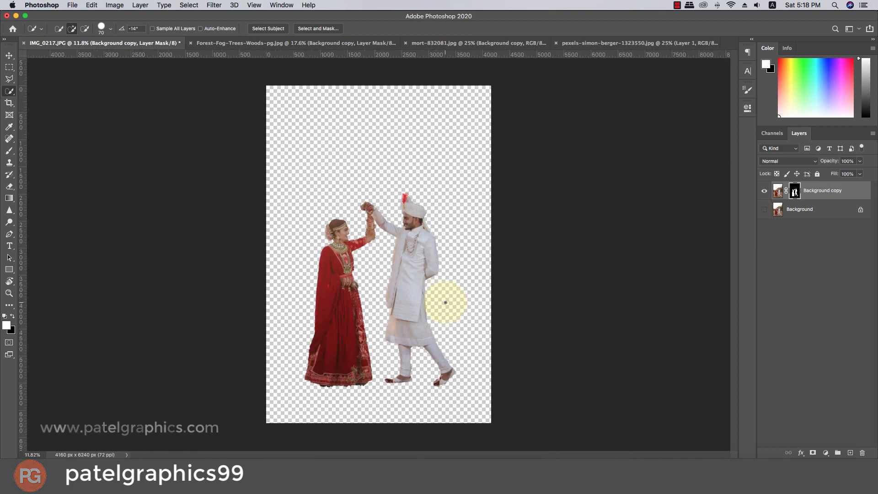
pyautogui.scroll(2, 384, 333)
# Move the masked couple into the Forest-Fog-Trees-Woods-pg.jpg composite and place their layer above Layer 1.
pyautogui.moveTo(840, 215); pyautogui.dragTo(849, 456)
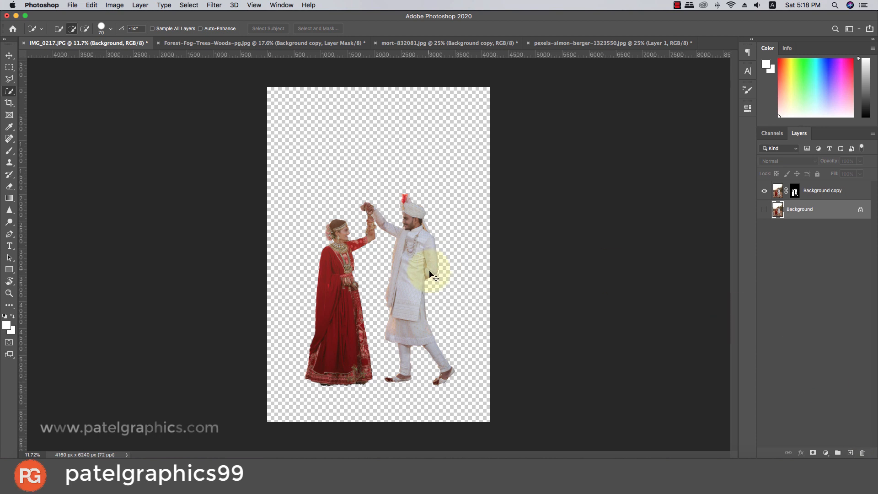
pyautogui.press('v')
pyautogui.moveTo(410, 270); pyautogui.dragTo(366, 274)
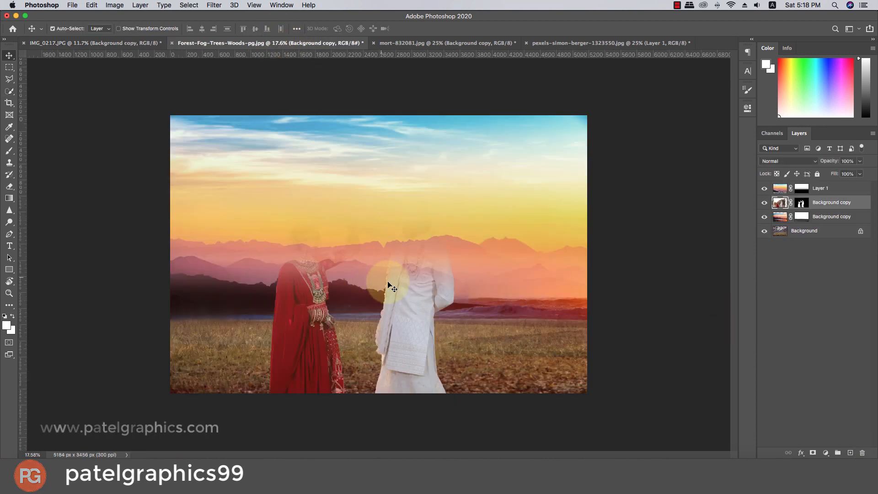
pyautogui.moveTo(827, 202); pyautogui.dragTo(820, 185)
# Scale the couple proportionally to about 65% and position them standing on the grass near the middle of the landscape.
pyautogui.press('super+t')
pyautogui.scroll(-5, 411, 210)
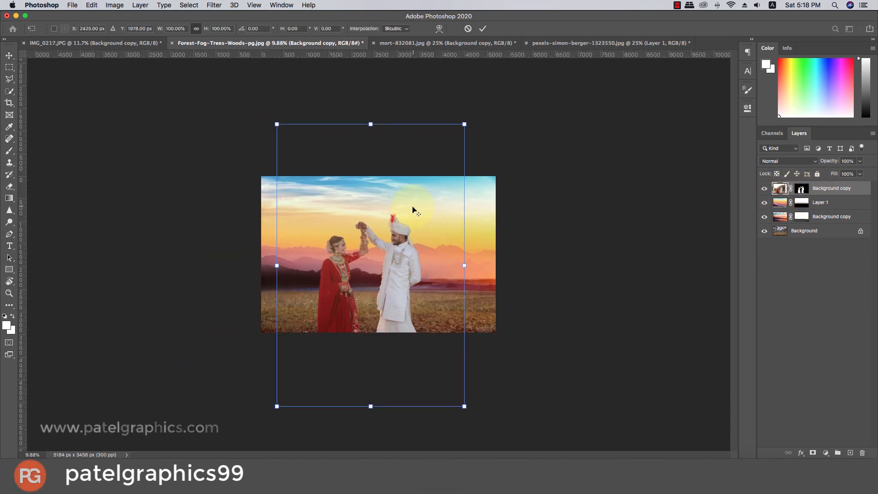
pyautogui.moveTo(464, 125); pyautogui.dragTo(434, 171)
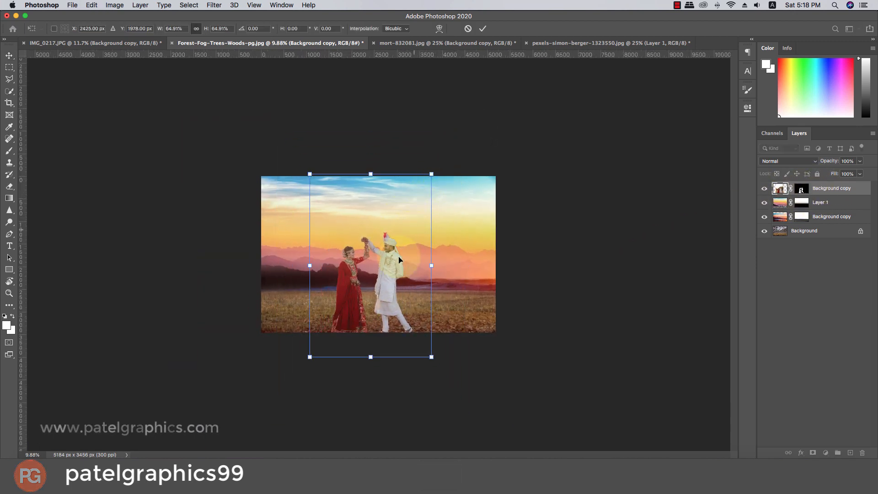
pyautogui.moveTo(393, 276); pyautogui.dragTo(396, 273)
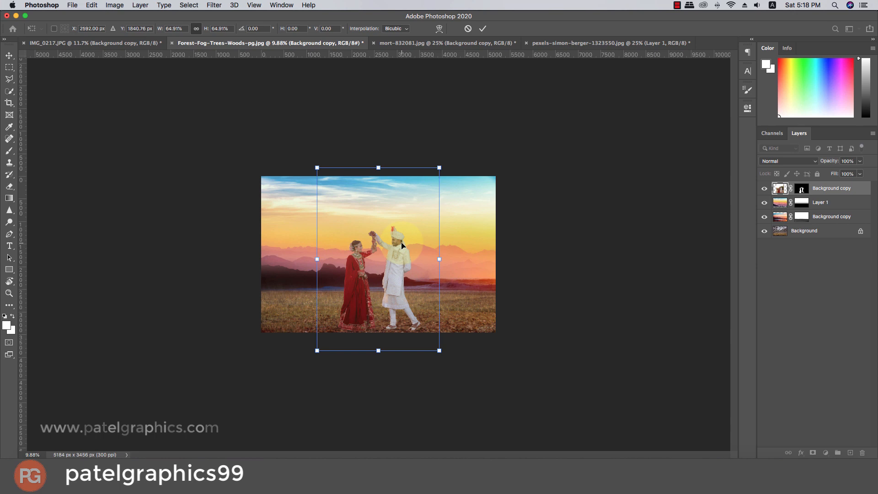
pyautogui.press('Return')
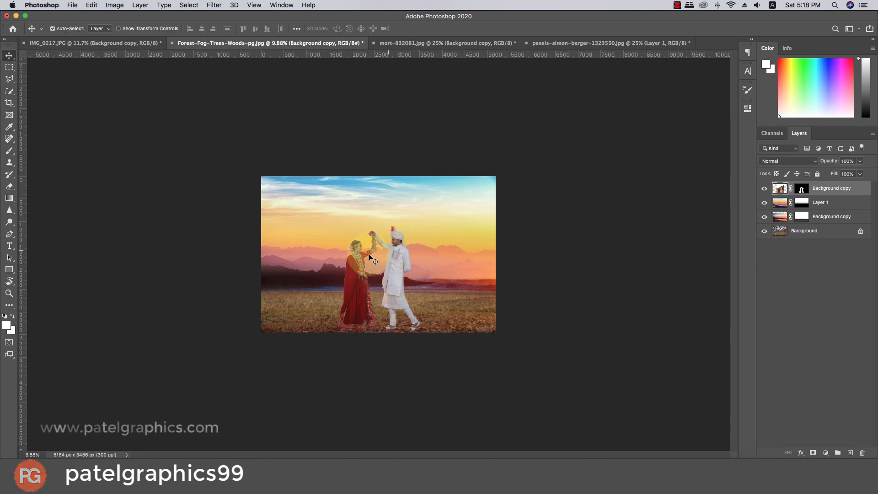
# On the couple's layer mask, restore the bride's missing lip area with a small white brush at 100% opacity.
pyautogui.scroll(5, 368, 258)
pyautogui.scroll(2, 375, 252)
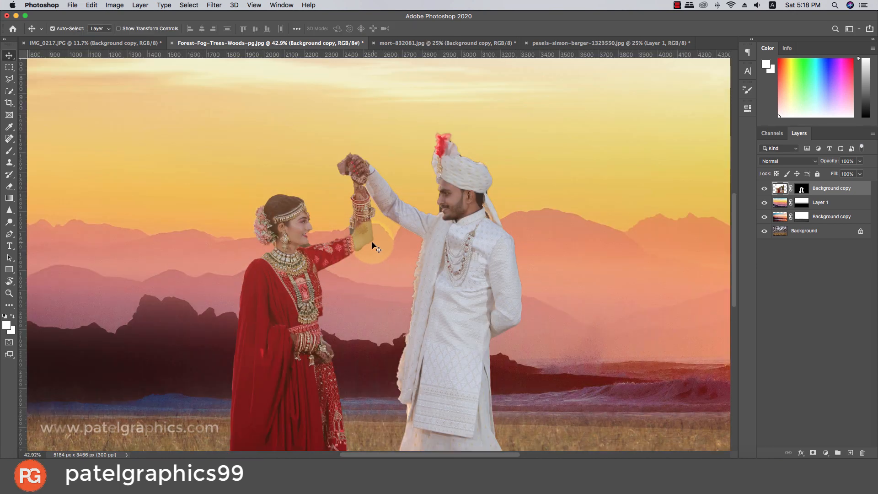
pyautogui.scroll(2, 368, 246)
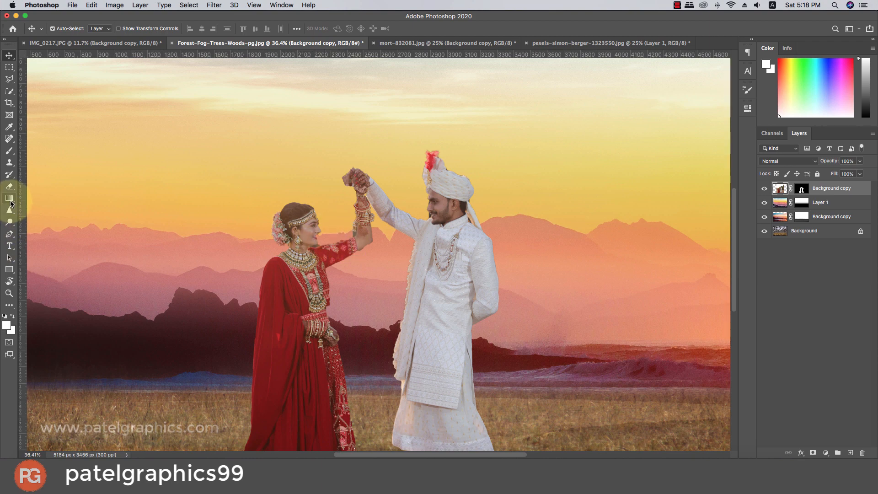
pyautogui.click(10, 151)
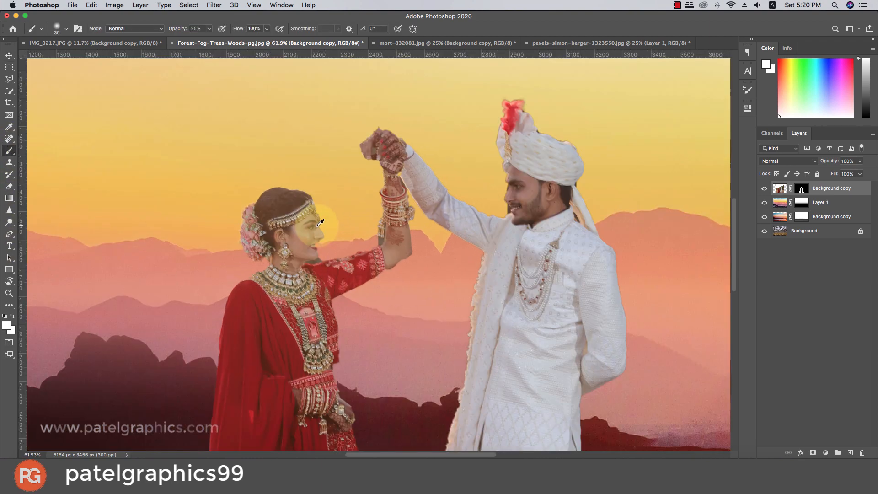
pyautogui.scroll(6, 316, 265)
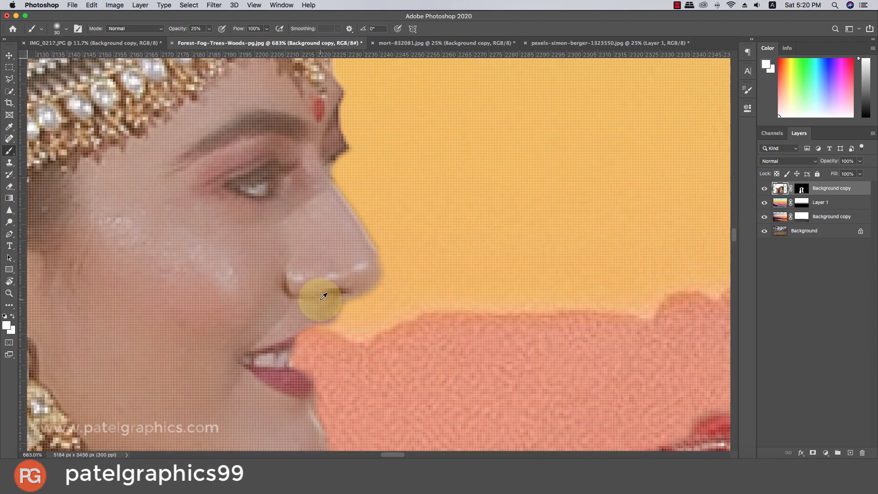
pyautogui.scroll(-2, 323, 296)
pyautogui.press('super+z')
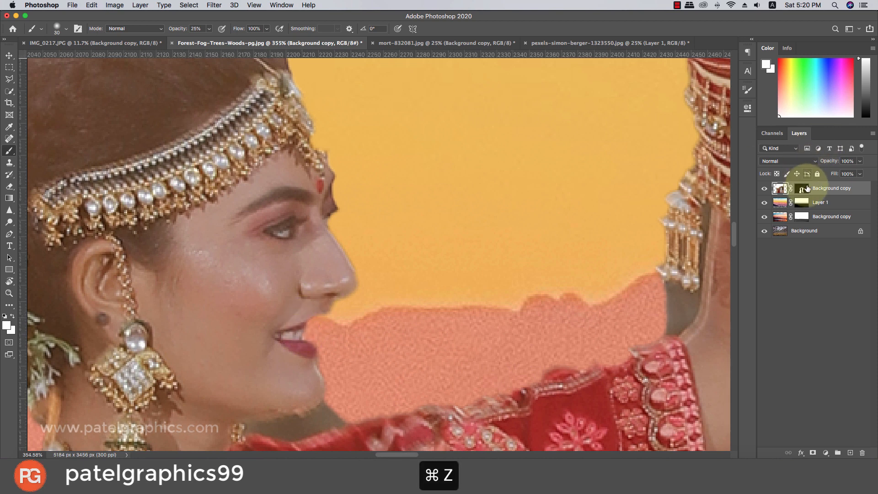
pyautogui.click(800, 188)
pyautogui.press('p')
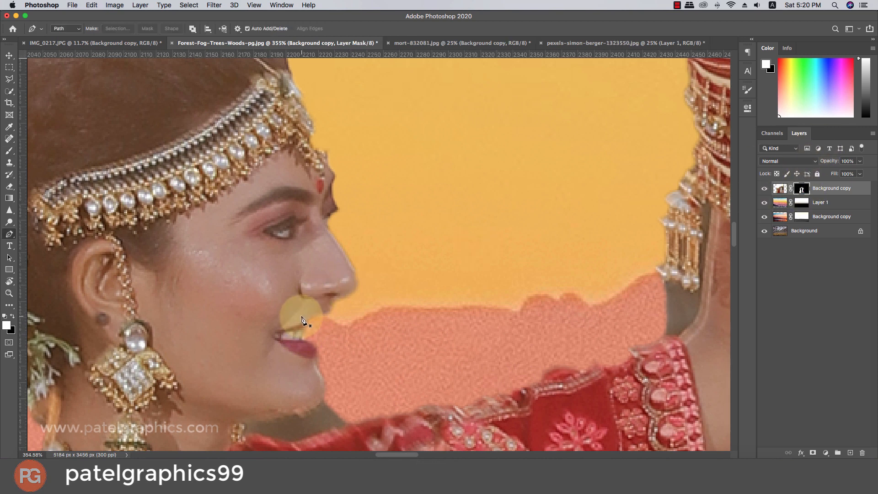
pyautogui.press('b')
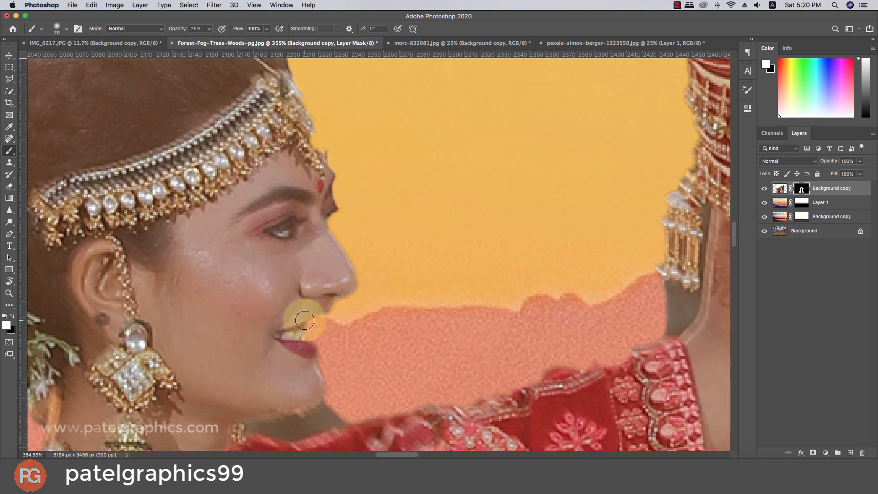
pyautogui.press('[')
pyautogui.press('[')
pyautogui.press('[')
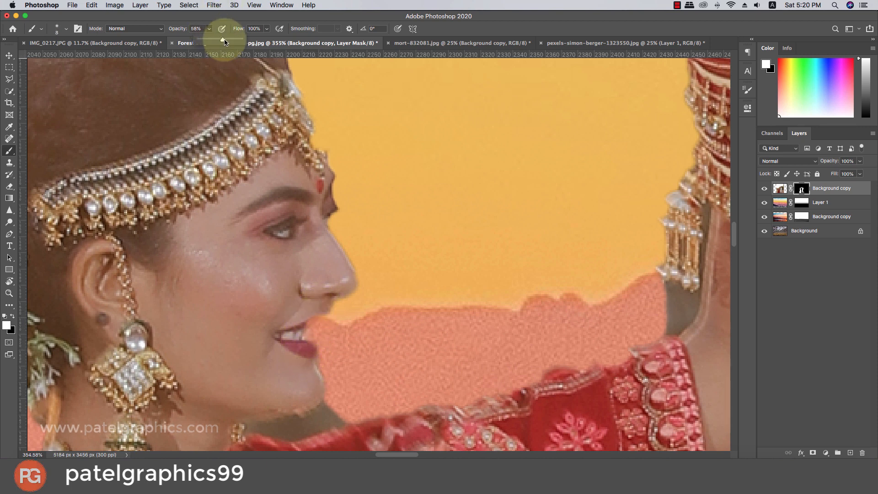
pyautogui.moveTo(224, 42); pyautogui.dragTo(240, 41)
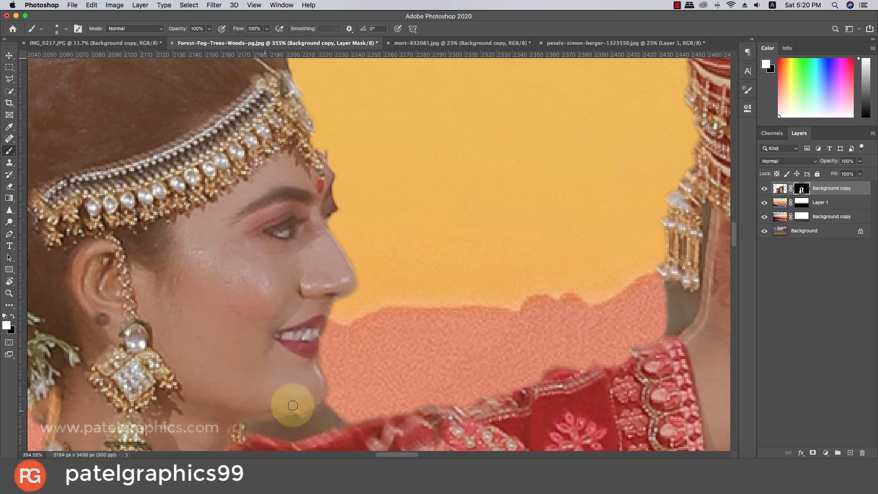
# Mask out the leftover background between the bride's chin and sleeve in black, and touch up her lip edge in white.
pyautogui.press('x')
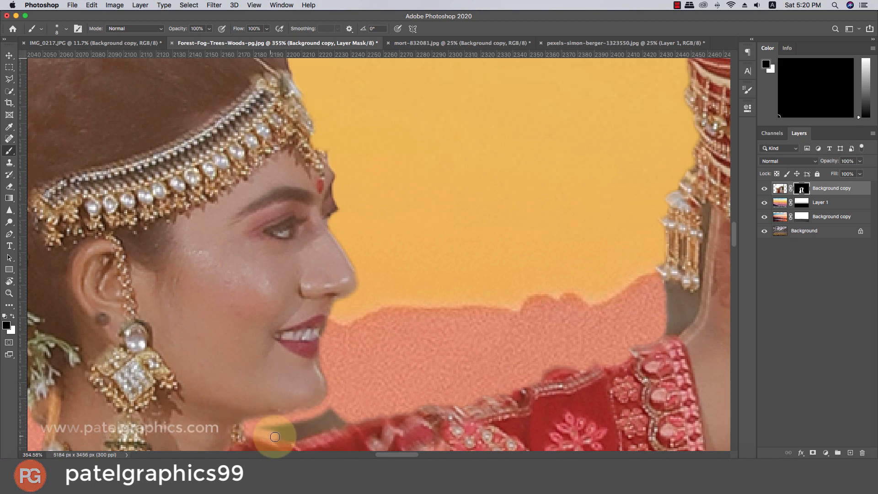
pyautogui.moveTo(301, 436)
pyautogui.mouseDown()
pyautogui.moveTo(343, 418)
pyautogui.moveTo(460, 401)
pyautogui.mouseUp()
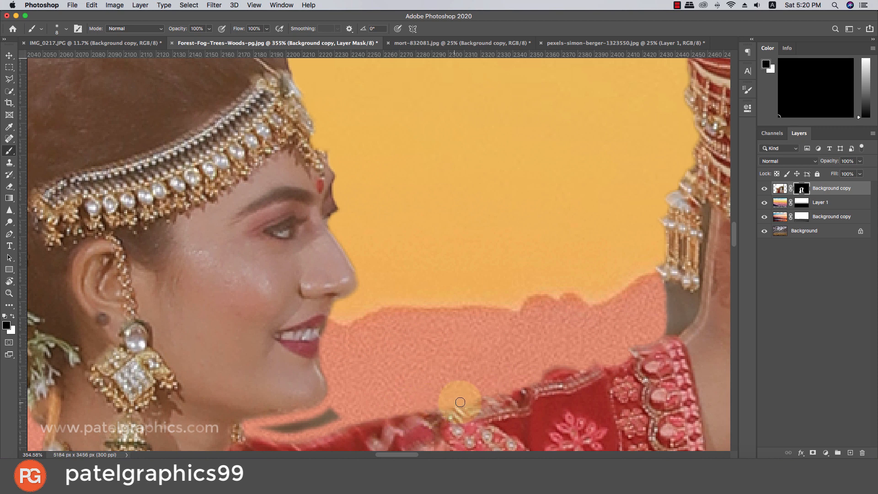
pyautogui.moveTo(344, 406)
pyautogui.mouseDown()
pyautogui.moveTo(300, 428)
pyautogui.moveTo(254, 431)
pyautogui.moveTo(343, 410)
pyautogui.moveTo(285, 426)
pyautogui.moveTo(336, 420)
pyautogui.moveTo(347, 412)
pyautogui.moveTo(322, 361)
pyautogui.moveTo(330, 387)
pyautogui.moveTo(318, 414)
pyautogui.moveTo(332, 381)
pyautogui.mouseUp()
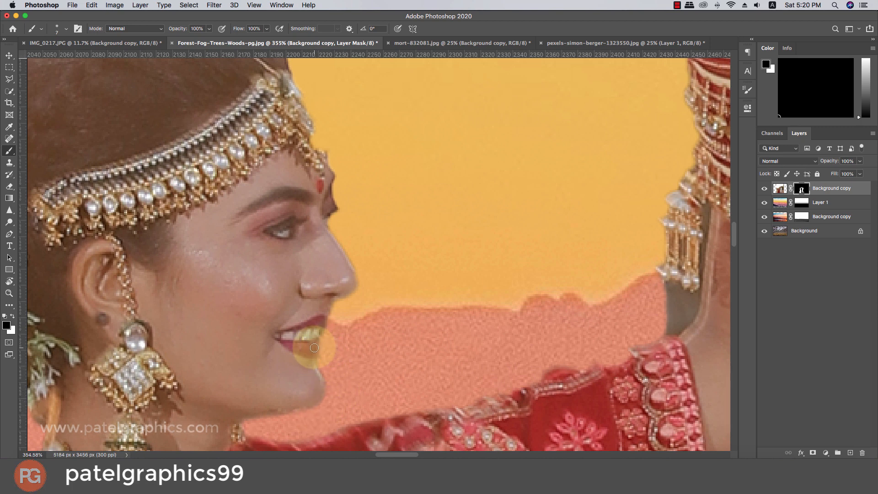
pyautogui.press('x')
pyautogui.moveTo(326, 349)
pyautogui.mouseDown()
pyautogui.moveTo(314, 350)
pyautogui.moveTo(324, 334)
pyautogui.mouseUp()
pyautogui.press('x')
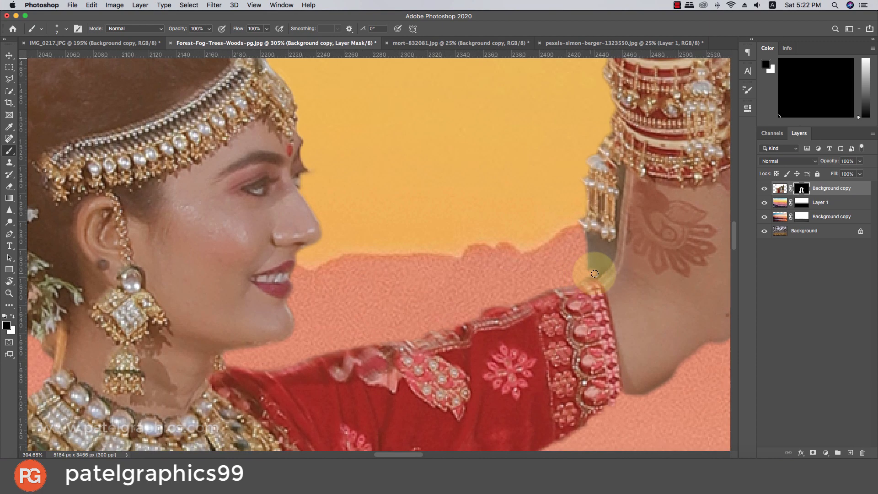
# Mask out the leftover background between the bride's forearm and hanging bangle pendants, cleaning up along the arm edge.
pyautogui.moveTo(594, 273)
pyautogui.mouseDown()
pyautogui.moveTo(612, 244)
pyautogui.moveTo(588, 265)
pyautogui.mouseUp()
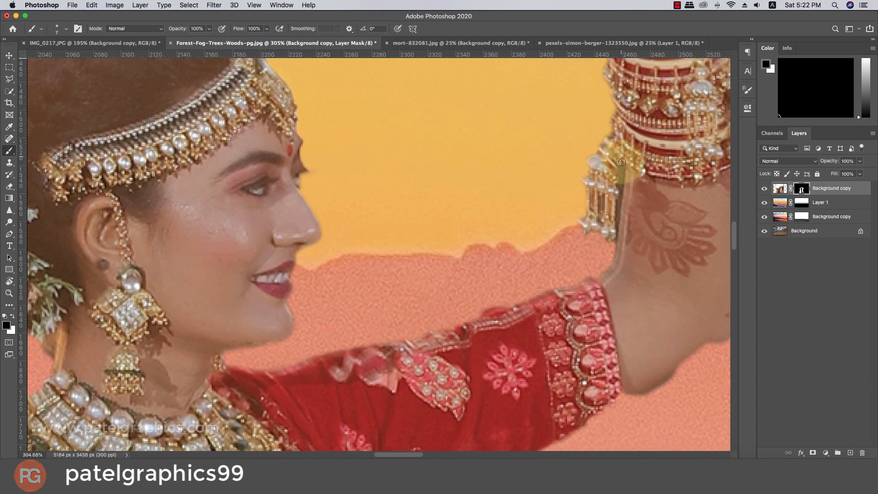
pyautogui.moveTo(621, 162); pyautogui.dragTo(618, 230)
pyautogui.press('x')
pyautogui.press('x')
pyautogui.moveTo(606, 92); pyautogui.dragTo(512, 267)
pyautogui.press('x')
pyautogui.press('x')
# Refine the mask around the joined hands, clearing the gap between the fingers and restoring the fingertip, alternating black and white.
pyautogui.scroll(5, 466, 157)
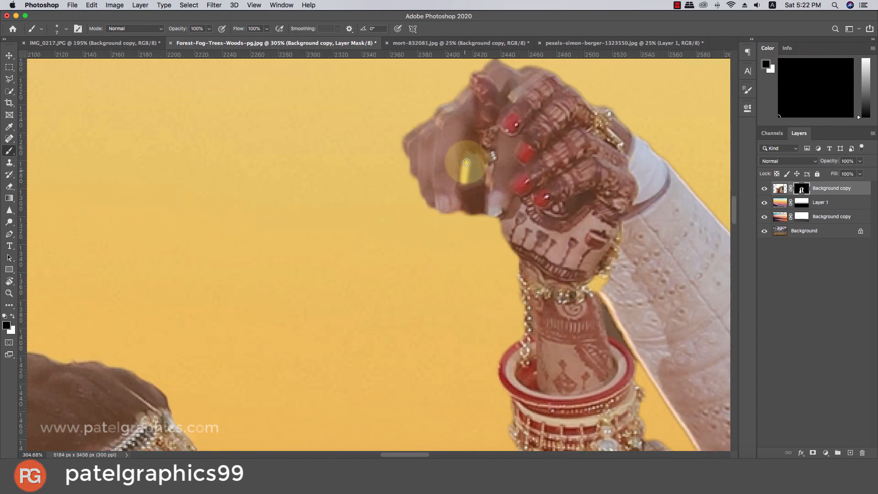
pyautogui.press('x')
pyautogui.press('x')
pyautogui.press('x')
pyautogui.press('x')
pyautogui.scroll(5, 417, 195)
pyautogui.hscroll(5, 417, 196)
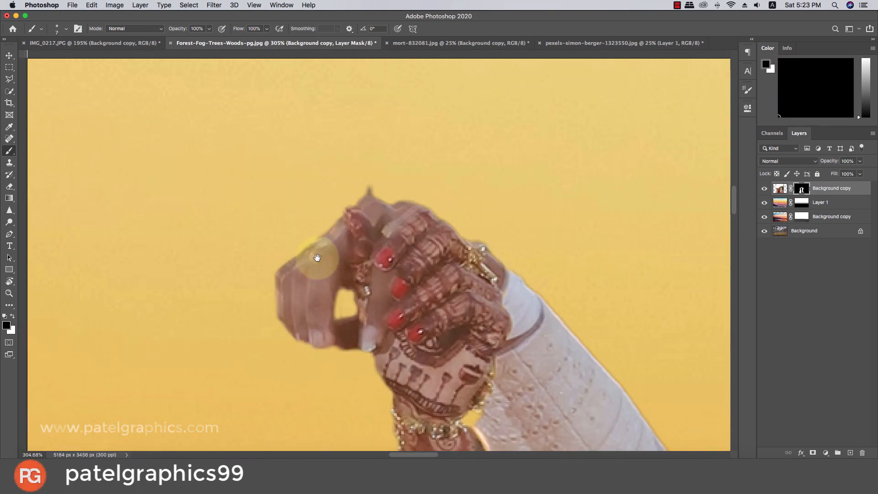
pyautogui.press('x')
pyautogui.press('x')
pyautogui.press('x')
pyautogui.press('x')
# Refine the mask between the bride's wrist and the groom's sleeve, continuing along the sleeve to his face.
pyautogui.scroll(-3, 490, 246)
pyautogui.press('x')
pyautogui.press('x')
pyautogui.scroll(-1, 255, 235)
pyautogui.hscroll(1, 254, 236)
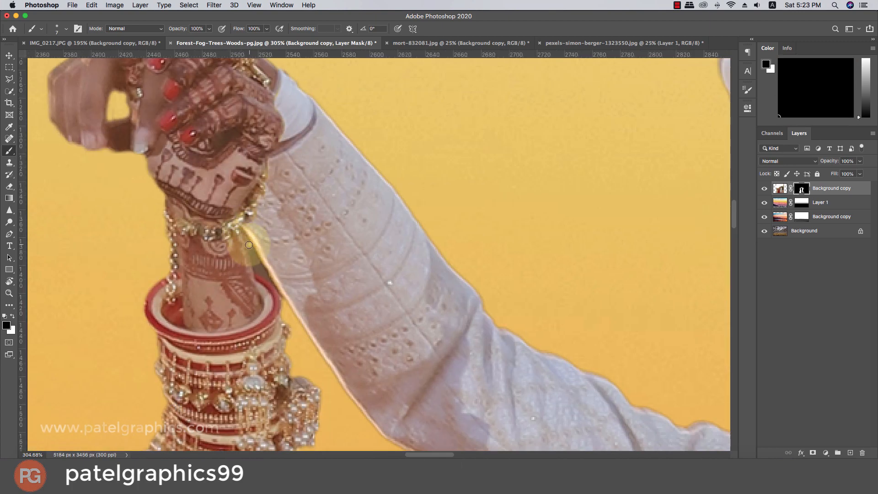
pyautogui.press('x')
pyautogui.scroll(-3, 244, 225)
pyautogui.scroll(4, 453, 306)
pyautogui.press('x')
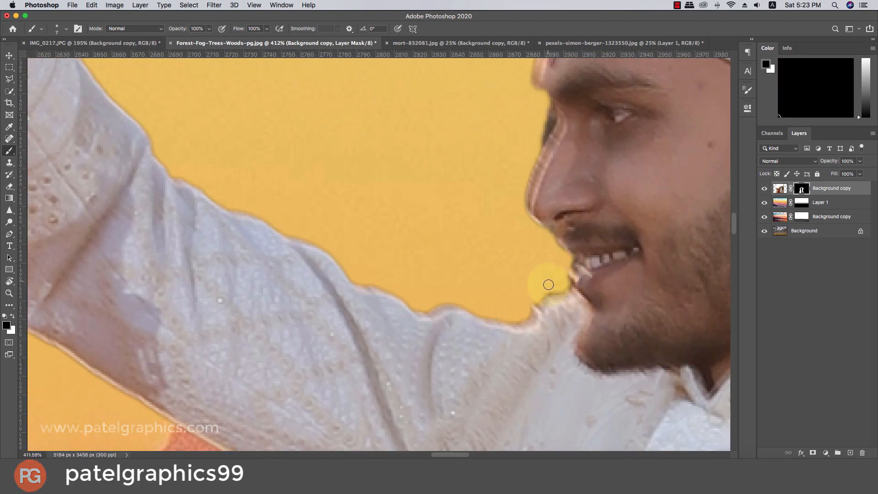
# Refine the mask along the groom's face profile from lips to forehead, restoring the edge in white.
pyautogui.scroll(-3, 550, 145)
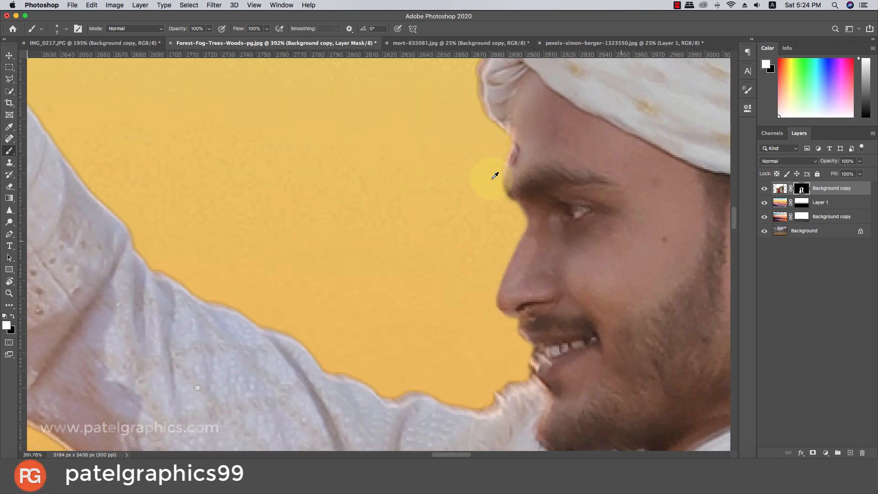
pyautogui.scroll(3, 493, 177)
pyautogui.press(']')
pyautogui.press(']')
pyautogui.press(']')
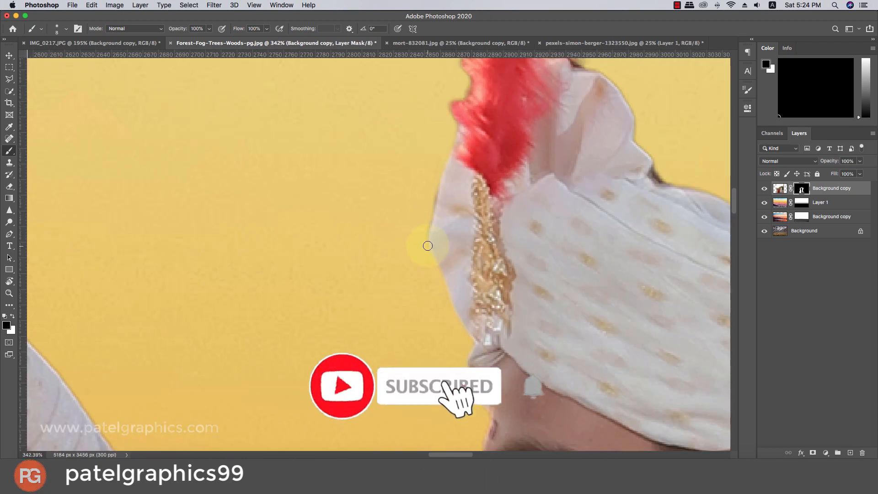
# Mask out the leftover background around the groom's turban in black, along its front fold and upper edge behind the feather.
pyautogui.scroll(2, 447, 108)
pyautogui.hscroll(5, 325, 175)
pyautogui.press('[')
pyautogui.moveTo(325, 175)
pyautogui.mouseDown()
pyautogui.moveTo(355, 239)
pyautogui.moveTo(456, 303)
pyautogui.mouseUp()
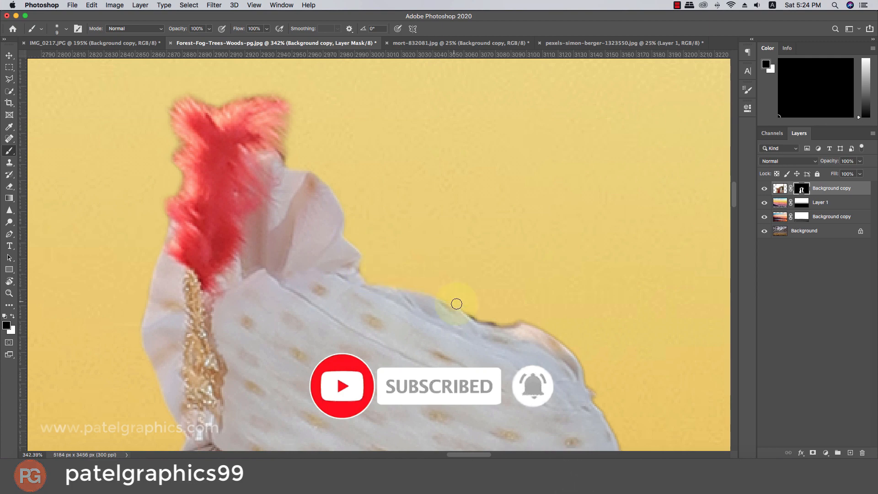
# Mask out the dark background gap between the groom's collar and the hanging turban tail with a smaller black brush.
pyautogui.scroll(-5, 398, 325)
pyautogui.hscroll(3, 397, 325)
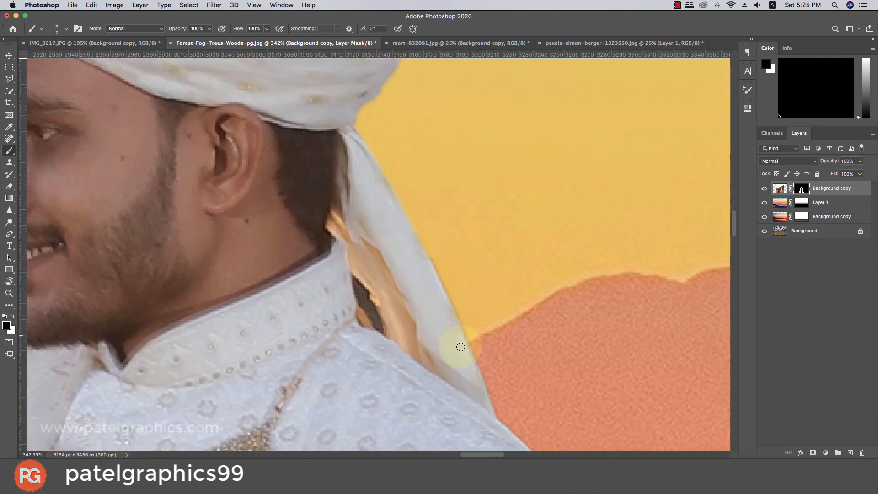
pyautogui.press('[')
pyautogui.press('[')
pyautogui.moveTo(358, 283)
pyautogui.mouseDown()
pyautogui.moveTo(373, 320)
pyautogui.moveTo(354, 270)
pyautogui.mouseUp()
# Refine the mask from the groom's shoulder down his rear sleeve to the gap inside the elbow.
pyautogui.scroll(-4, 365, 283)
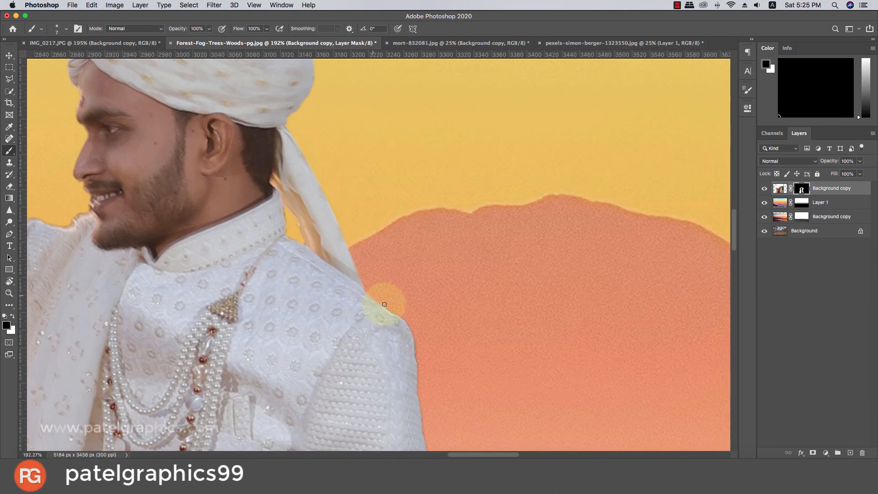
pyautogui.scroll(2, 403, 329)
pyautogui.scroll(-8, 420, 357)
pyautogui.press('x')
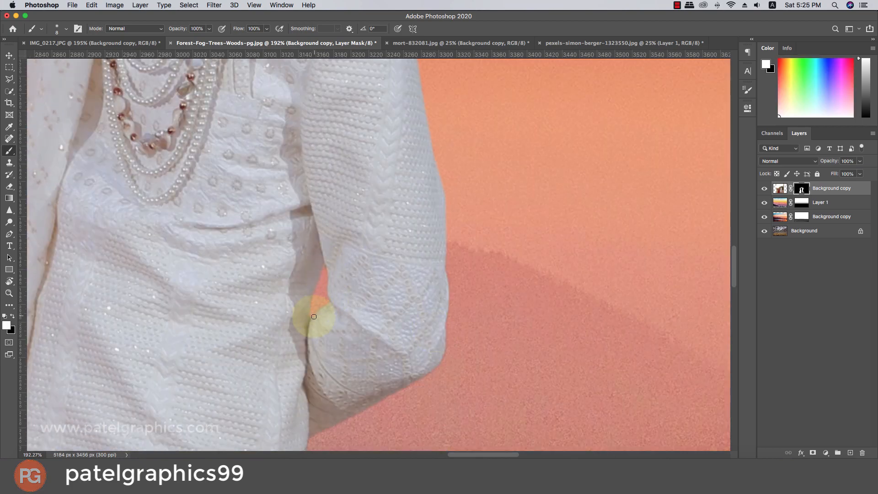
# Refine the mask around the groom's shoes with a larger brush, alternating white and black along the soles.
pyautogui.scroll(-5, 316, 315)
pyautogui.scroll(5, 326, 327)
pyautogui.press(']')
pyautogui.press(']')
pyautogui.press(']')
pyautogui.press(']')
pyautogui.press(']')
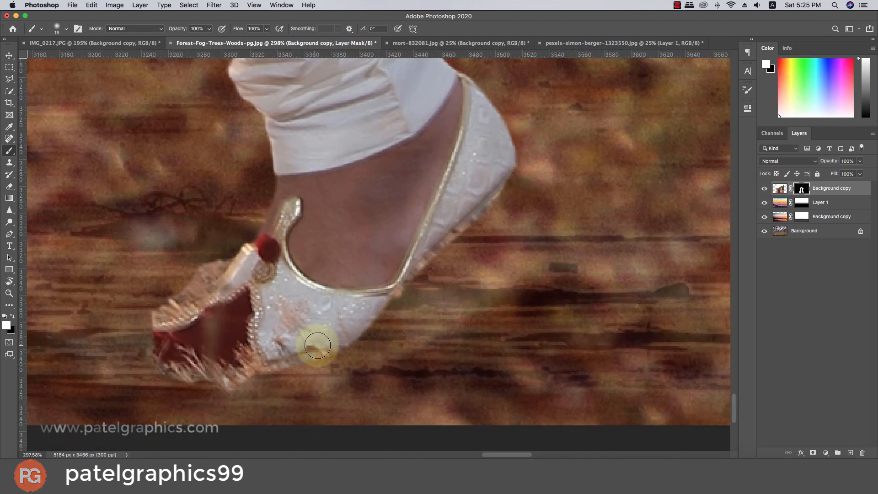
pyautogui.scroll(-4, 317, 337)
pyautogui.press('x')
pyautogui.scroll(-5, 429, 291)
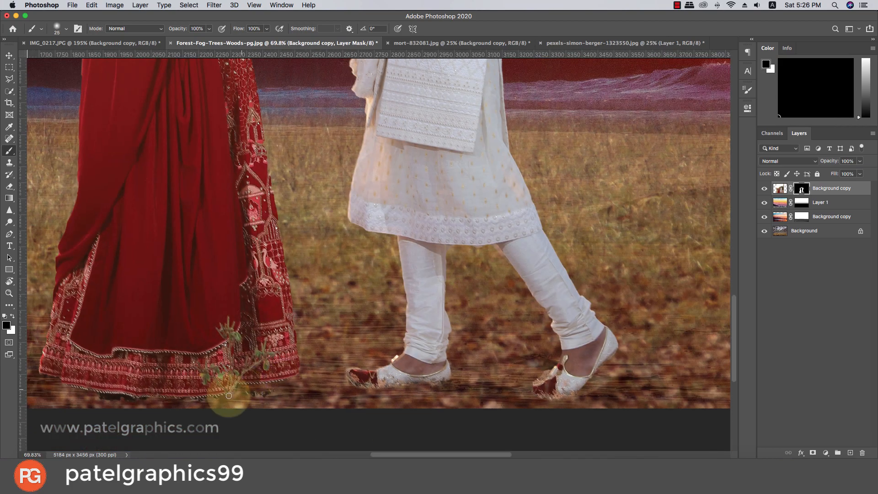
# Refine the mask edge at the bride's waist and bangled forearm with a smaller black brush.
pyautogui.scroll(6, 114, 295)
pyautogui.press('cmd+r')
pyautogui.scroll(5, 337, 327)
pyautogui.press('[')
pyautogui.press('[')
pyautogui.press('[')
pyautogui.press('[')
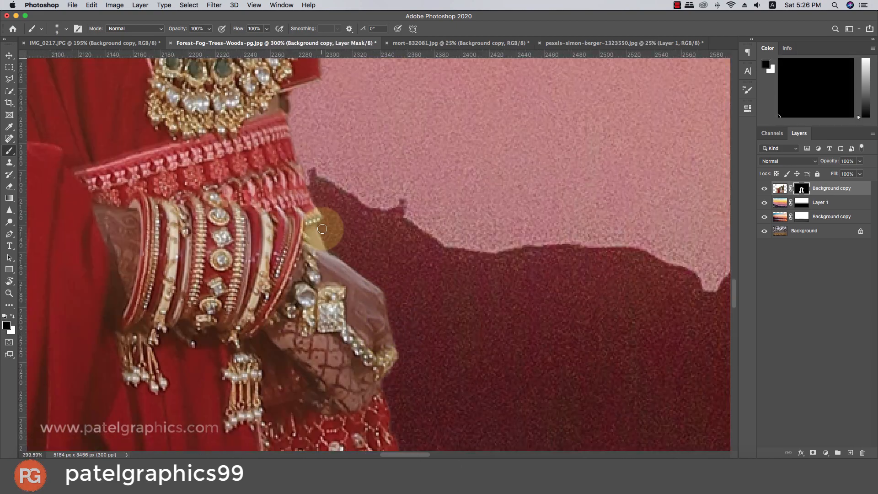
pyautogui.scroll(-6, 316, 185)
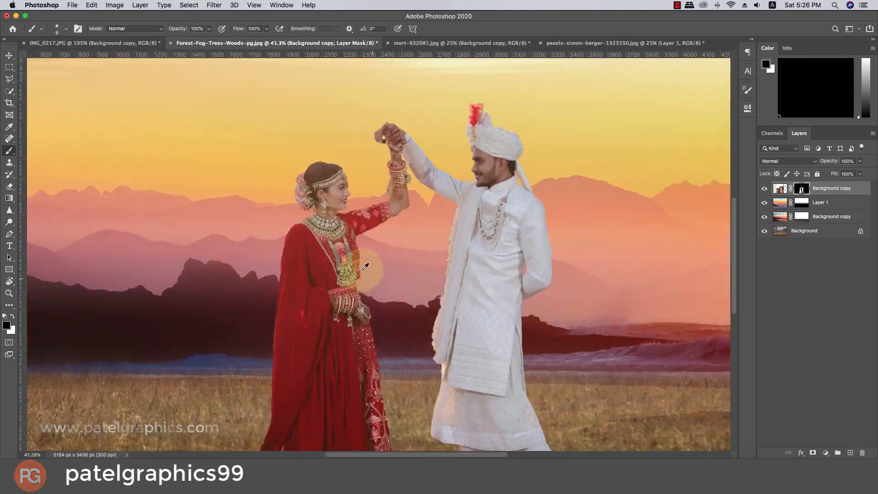
# Refine the mask from the bride's necklace and shoulder down the back edge of her red drape, alternating white and black.
pyautogui.scroll(4, 363, 256)
pyautogui.scroll(-5, 368, 286)
pyautogui.scroll(6, 333, 172)
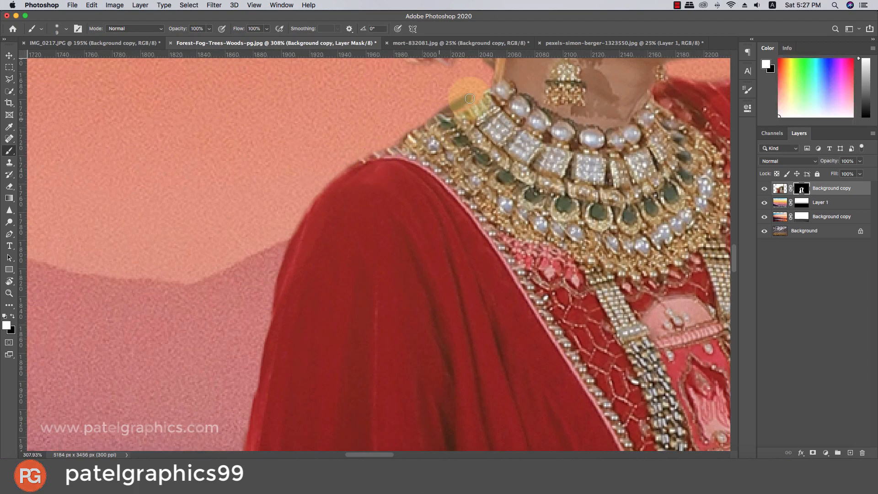
pyautogui.scroll(-15, 448, 181)
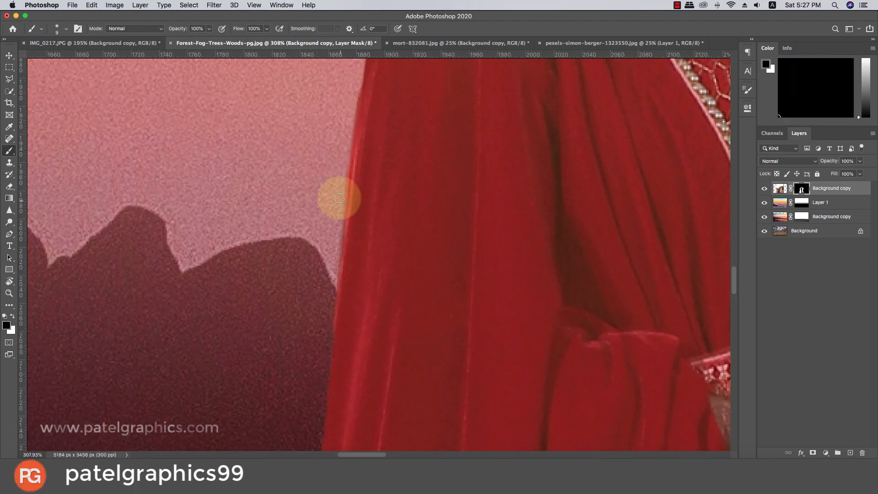
pyautogui.press('x')
pyautogui.scroll(-10, 264, 347)
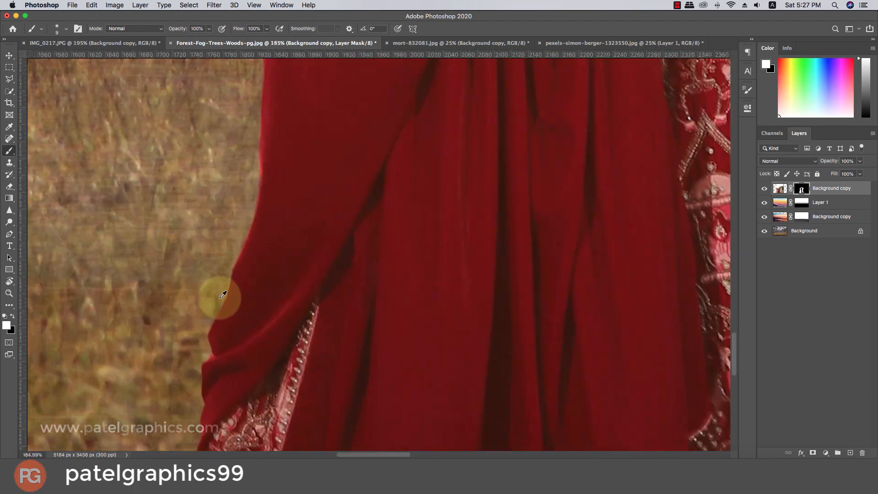
# Refine the mask along the bride's skirt hem and up the embroidered front edge of the skirt.
pyautogui.scroll(-4, 210, 201)
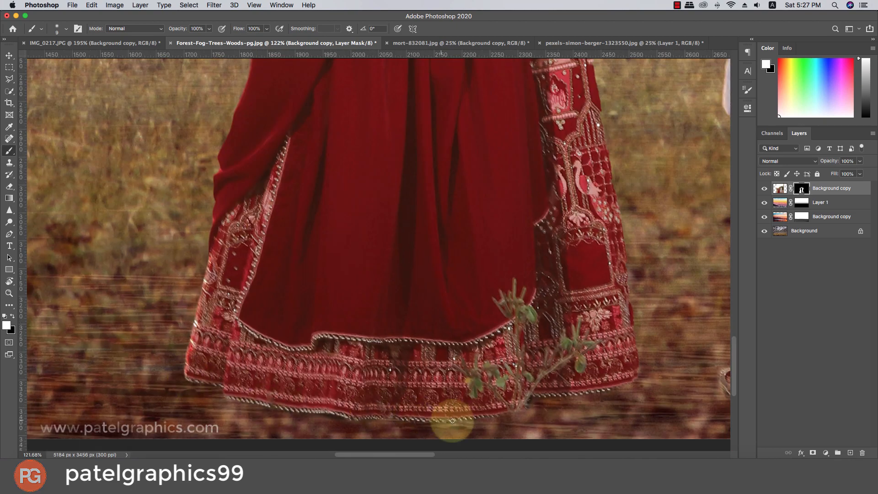
pyautogui.press('x')
pyautogui.press('x')
pyautogui.scroll(6, 461, 202)
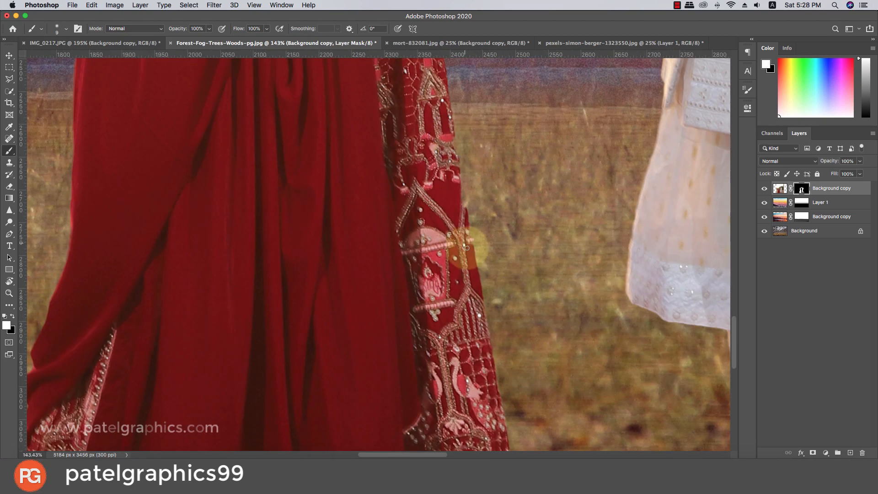
pyautogui.scroll(-4, 444, 251)
pyautogui.scroll(-3, 444, 251)
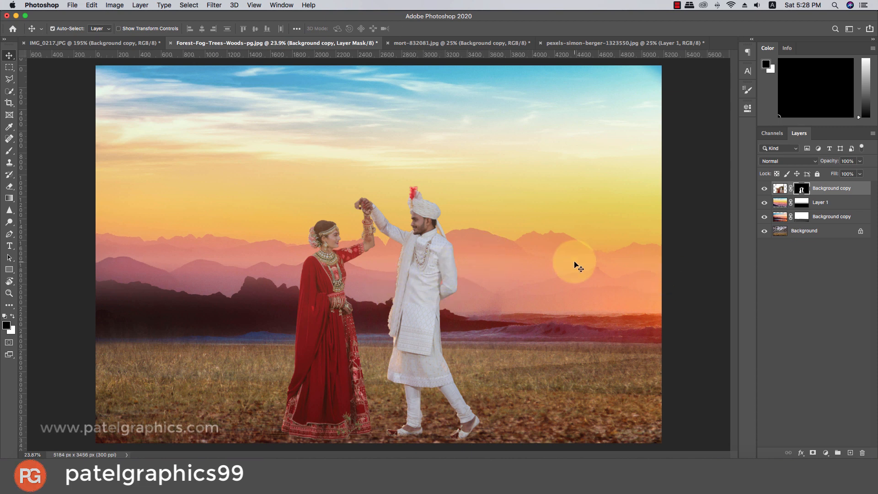
# Duplicate the couple layer, hide the duplicate and make the original couple layer's mask active.
pyautogui.scroll(-1, 451, 294)
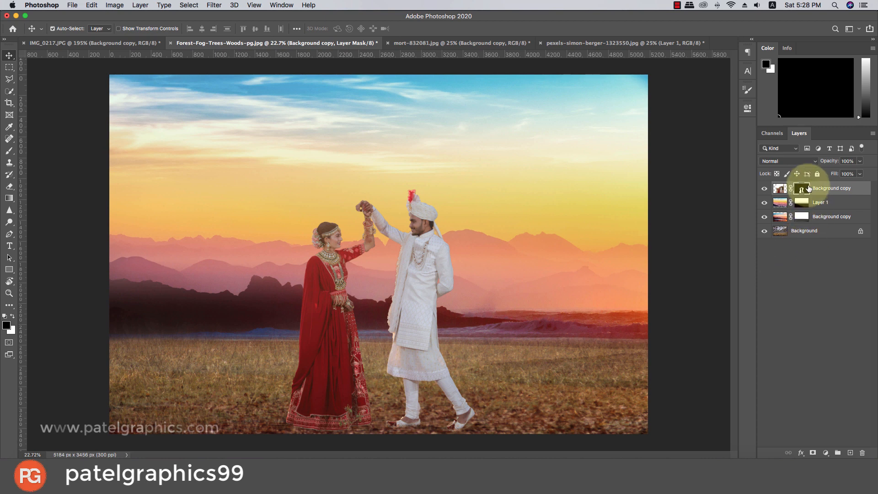
pyautogui.click(823, 189)
pyautogui.press('super+j')
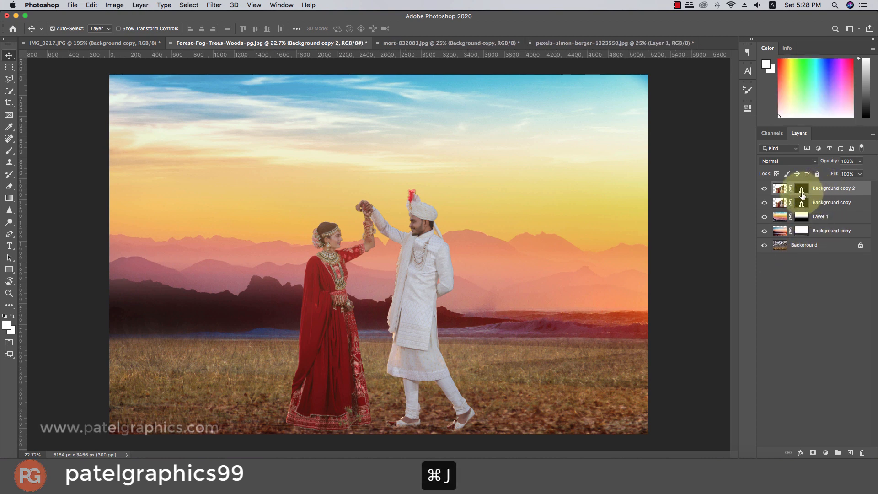
pyautogui.click(801, 188)
pyautogui.click(764, 202)
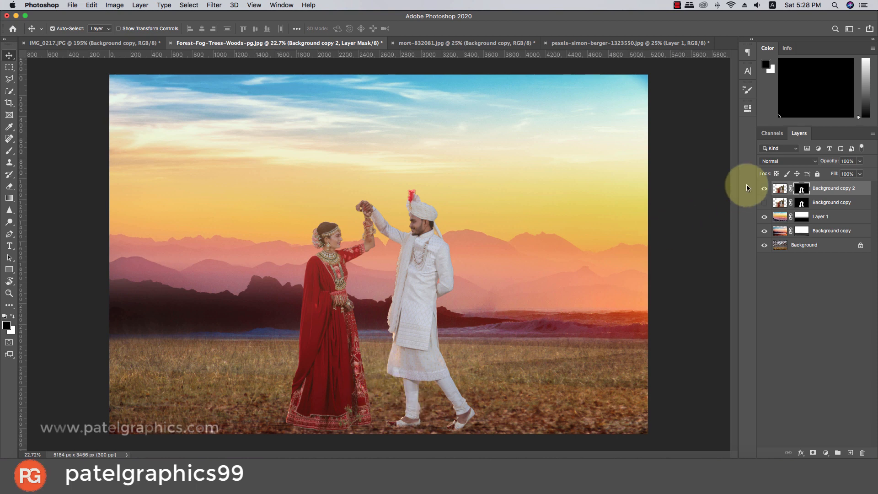
pyautogui.click(764, 188)
pyautogui.click(764, 202)
pyautogui.click(801, 203)
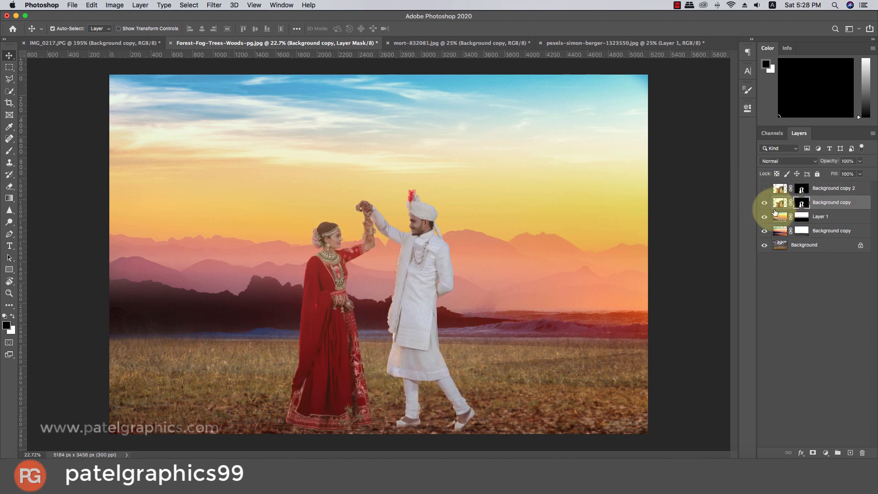
# Reveal the original ground around the couple's feet on the mask with a soft 500 px white brush, fading its outer edge in black.
pyautogui.press('b')
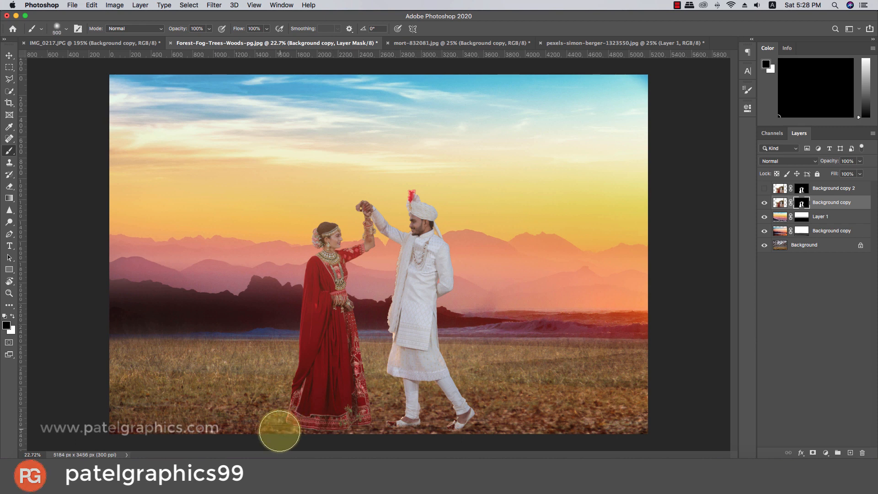
pyautogui.press('x')
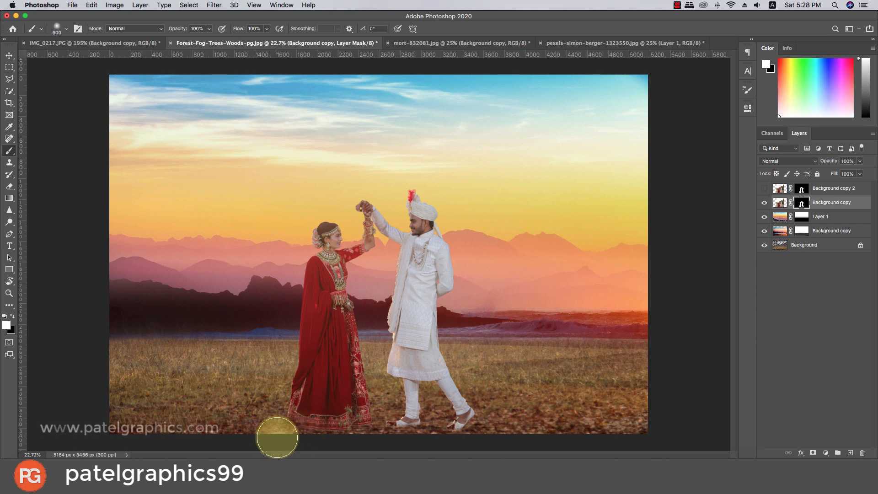
pyautogui.moveTo(278, 434)
pyautogui.mouseDown()
pyautogui.moveTo(523, 434)
pyautogui.moveTo(402, 443)
pyautogui.mouseUp()
pyautogui.press('x')
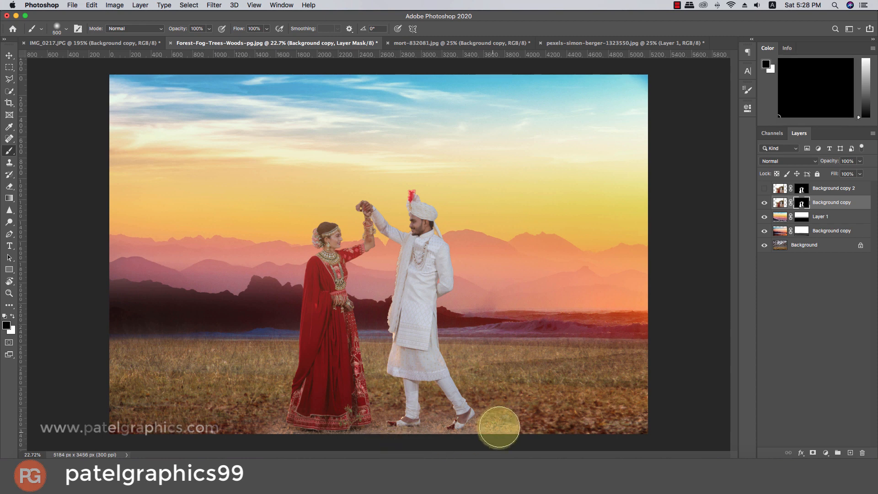
pyautogui.moveTo(495, 425); pyautogui.dragTo(526, 431)
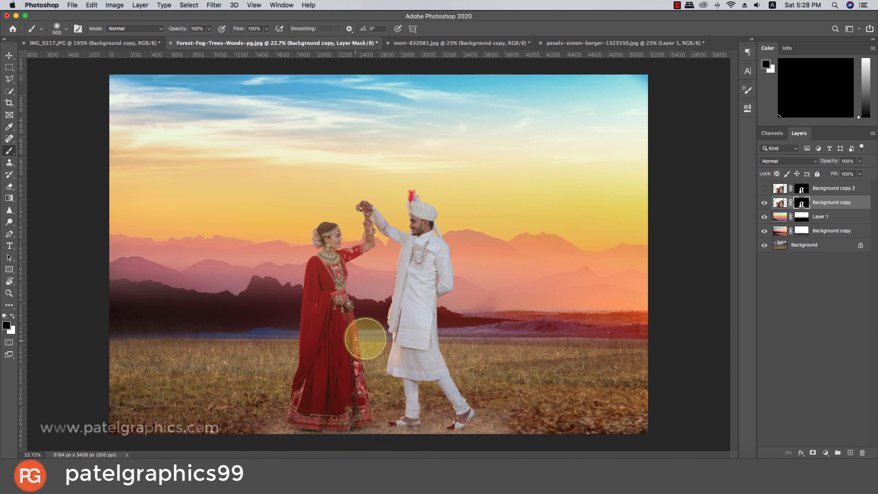
# Undo the last stroke and mask out the couple in black on the original layer, leaving only the ground strip.
pyautogui.press('x')
pyautogui.press('super+z')
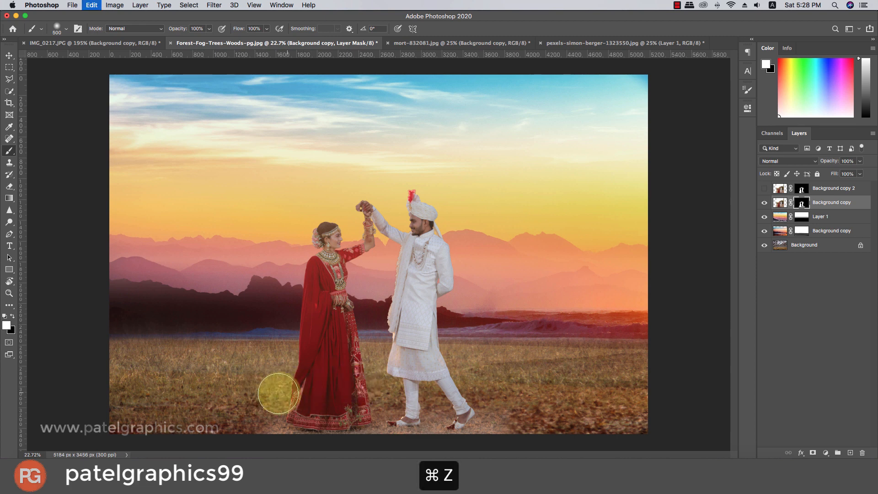
pyautogui.press('x')
pyautogui.moveTo(274, 388)
pyautogui.mouseDown()
pyautogui.moveTo(473, 380)
pyautogui.moveTo(350, 387)
pyautogui.moveTo(441, 387)
pyautogui.moveTo(293, 385)
pyautogui.moveTo(466, 384)
pyautogui.moveTo(228, 380)
pyautogui.moveTo(463, 358)
pyautogui.moveTo(293, 346)
pyautogui.moveTo(218, 314)
pyautogui.moveTo(365, 300)
pyautogui.moveTo(309, 261)
pyautogui.moveTo(209, 260)
pyautogui.moveTo(374, 200)
pyautogui.moveTo(359, 208)
pyautogui.moveTo(442, 200)
pyautogui.moveTo(403, 246)
pyautogui.moveTo(315, 255)
pyautogui.moveTo(336, 242)
pyautogui.mouseUp()
# Set the ground-strip layer's blend mode to Overlay and show the duplicated couple layer again.
pyautogui.click(779, 202)
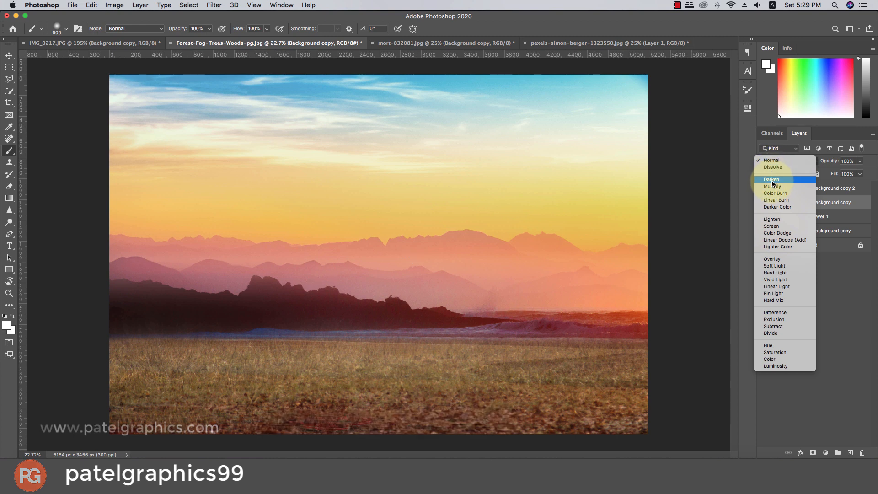
pyautogui.click(773, 258)
pyautogui.click(763, 189)
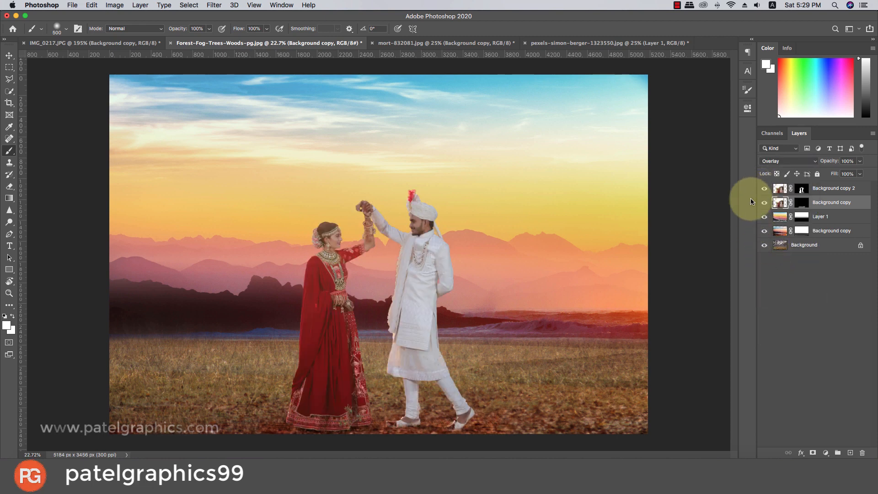
# Lower the Overlay ground layer's opacity to 32%.
pyautogui.click(859, 161)
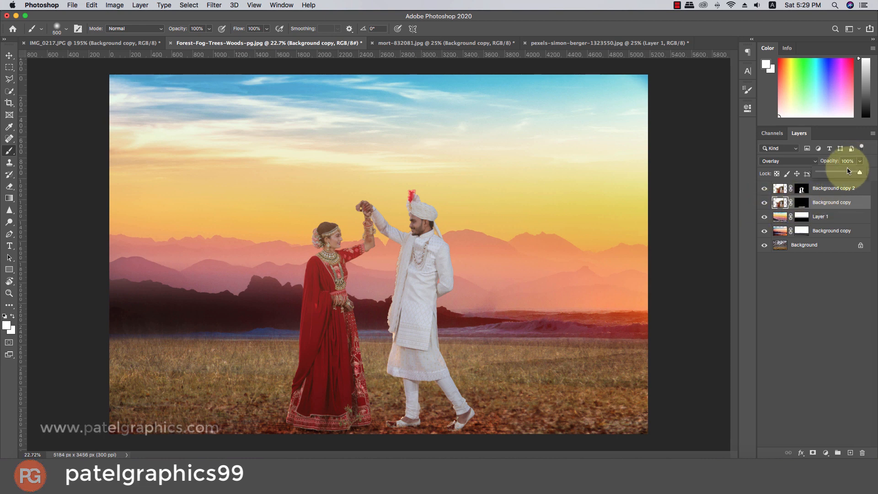
pyautogui.moveTo(842, 173); pyautogui.dragTo(838, 174)
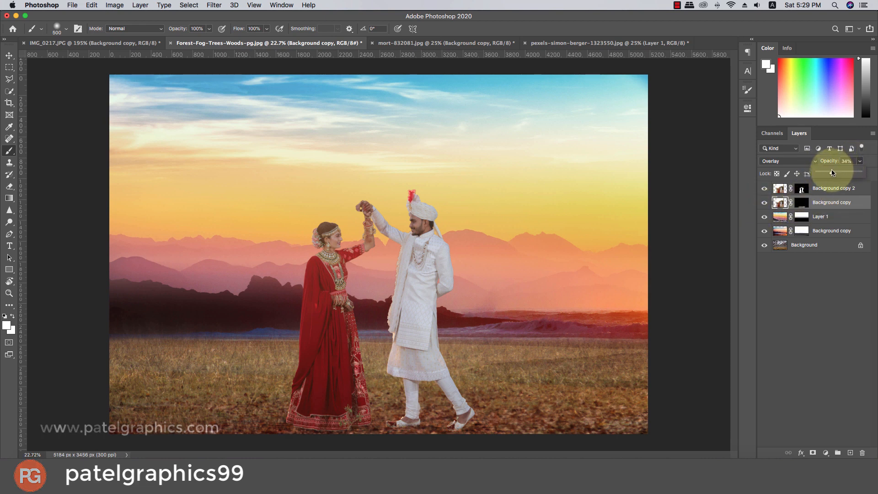
pyautogui.scroll(-3, 425, 287)
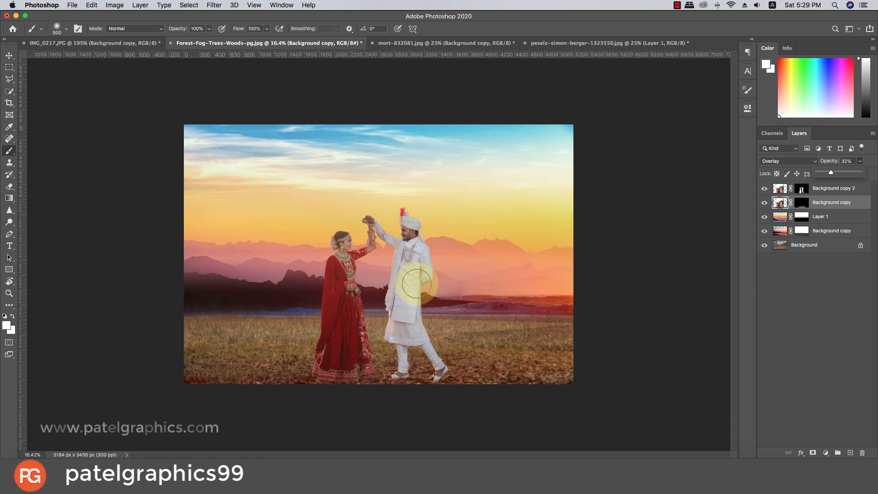
pyautogui.press('v')
pyautogui.scroll(-1, 413, 290)
pyautogui.scroll(2, 412, 290)
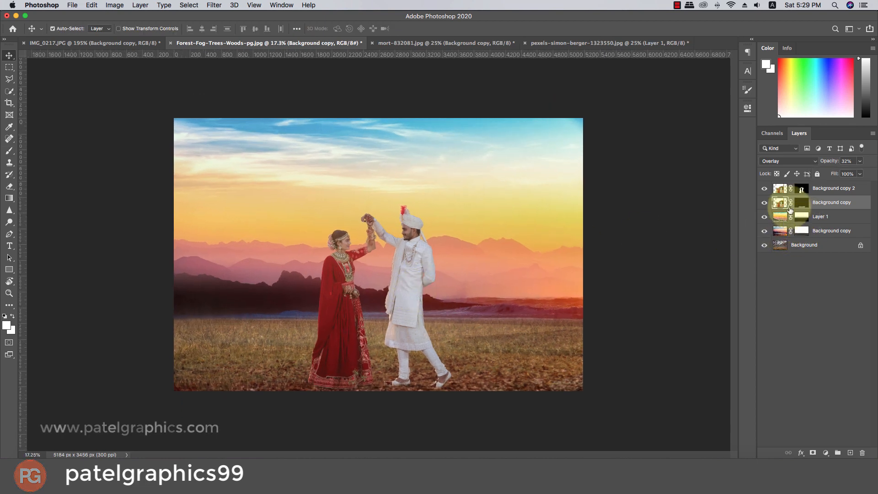
# Hide both couple layers and add a new empty layer directly above Layer 1.
pyautogui.click(764, 189)
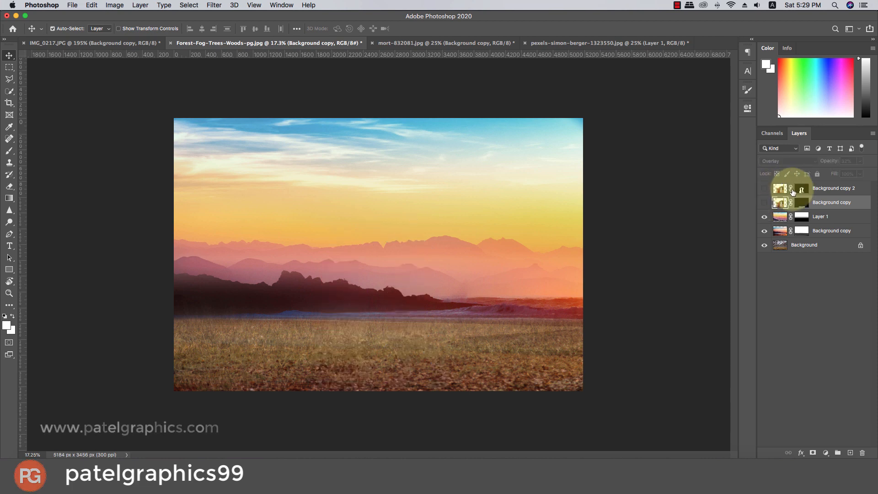
pyautogui.click(846, 217)
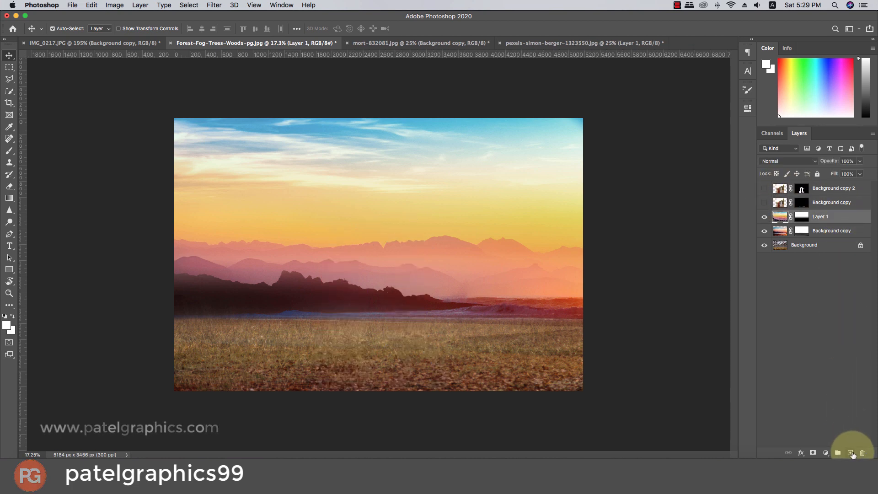
pyautogui.click(850, 452)
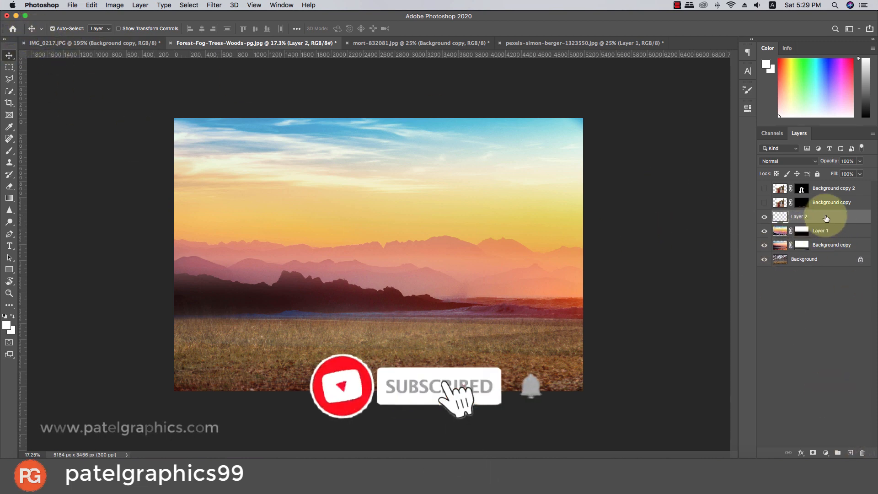
pyautogui.moveTo(826, 218)
pyautogui.mouseDown()
pyautogui.moveTo(824, 246)
pyautogui.moveTo(823, 224)
pyautogui.mouseUp()
# Draw a black-to-transparent linear gradient on the new layer from the image's bottom edge up to near the top of the grass field.
pyautogui.click(9, 198)
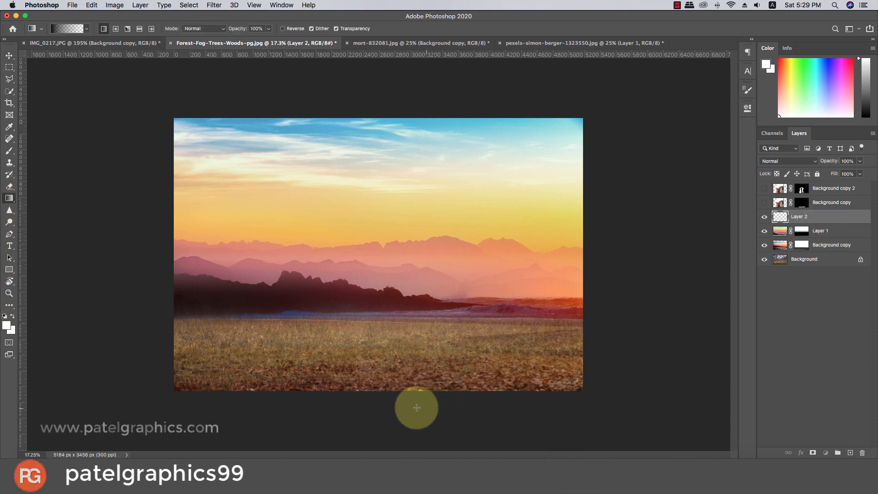
pyautogui.click(3, 316)
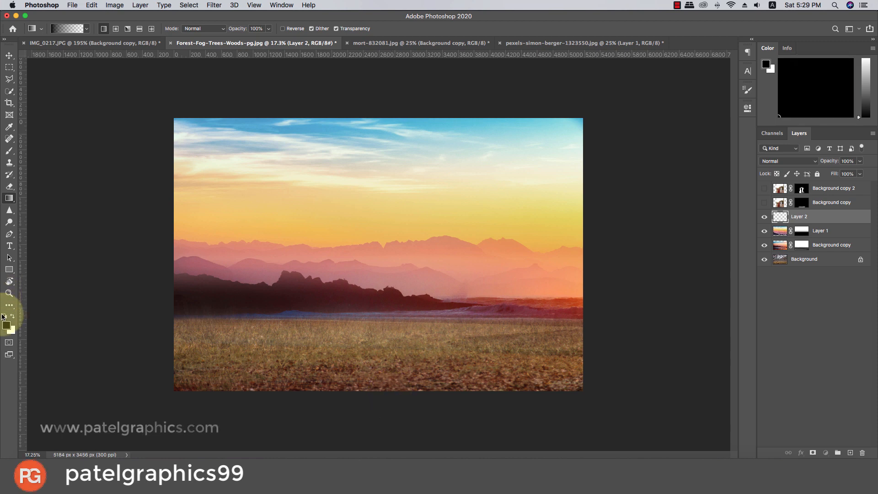
pyautogui.moveTo(376, 391); pyautogui.dragTo(373, 325)
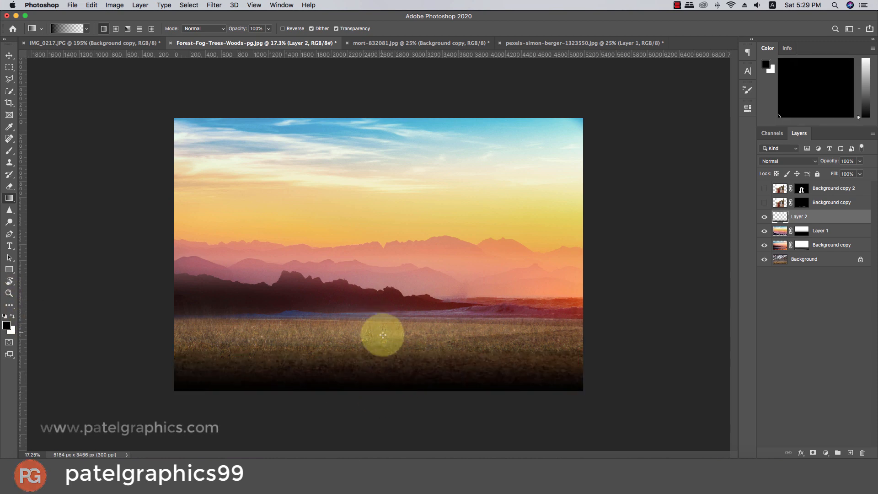
# Set the gradient layer's blend mode to Multiply and its opacity to 38%.
pyautogui.click(788, 161)
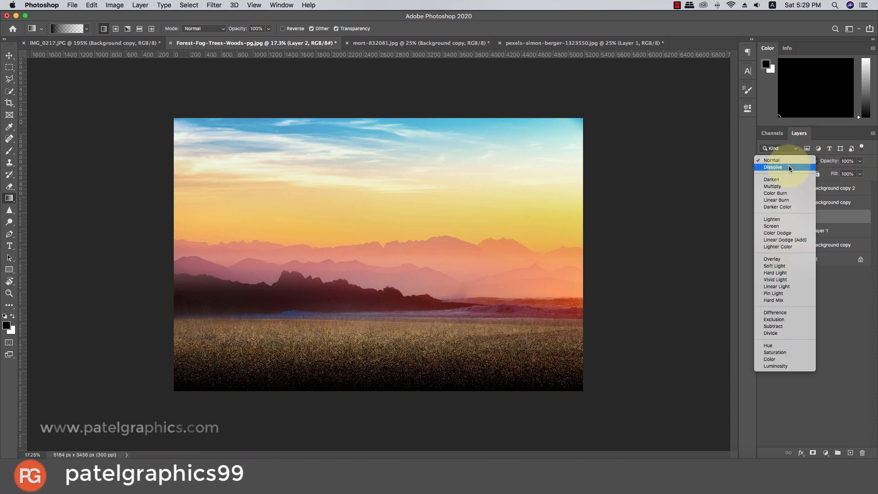
pyautogui.click(772, 186)
pyautogui.click(859, 161)
pyautogui.moveTo(831, 174)
pyautogui.mouseDown()
pyautogui.moveTo(822, 174)
pyautogui.moveTo(834, 177)
pyautogui.mouseUp()
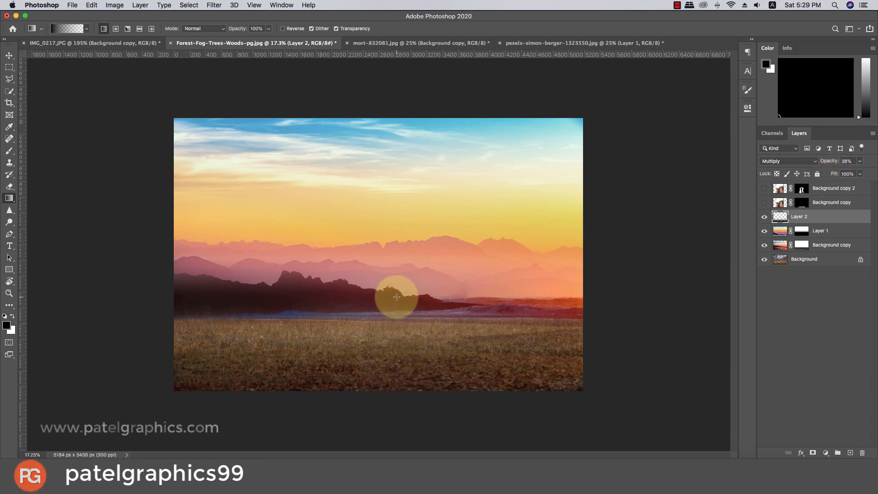
pyautogui.scroll(-2, 451, 336)
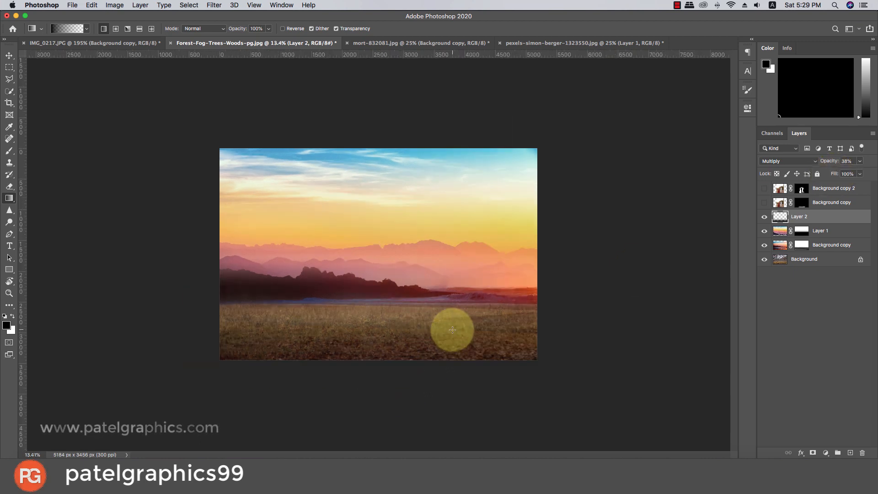
# Show both couple layers again and nudge them together slightly upward with the Move tool.
pyautogui.click(764, 189)
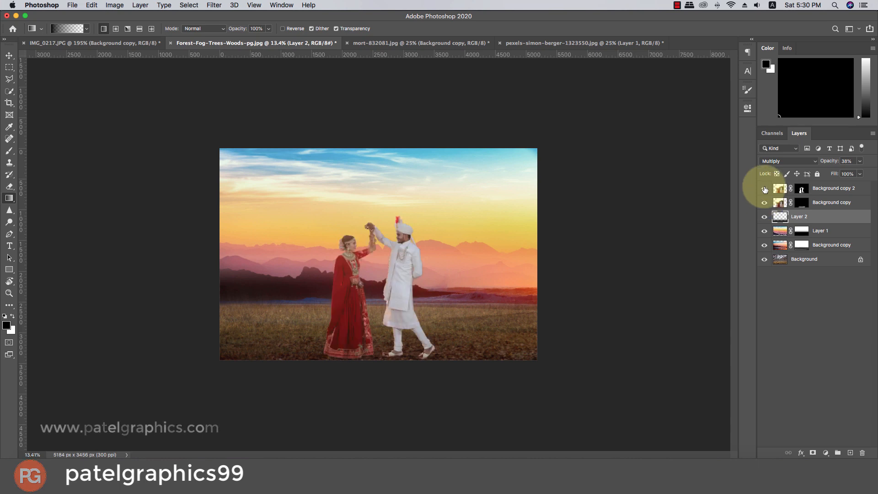
pyautogui.scroll(2, 396, 318)
pyautogui.scroll(1, 396, 318)
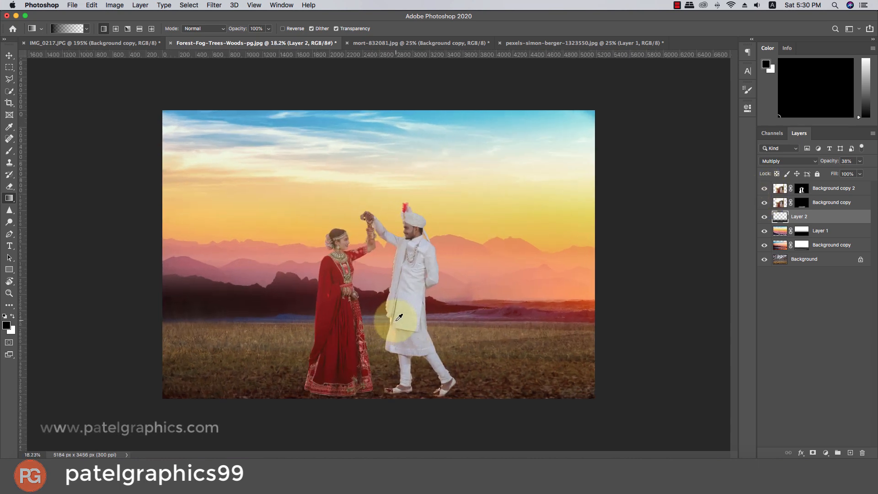
pyautogui.scroll(-2, 404, 311)
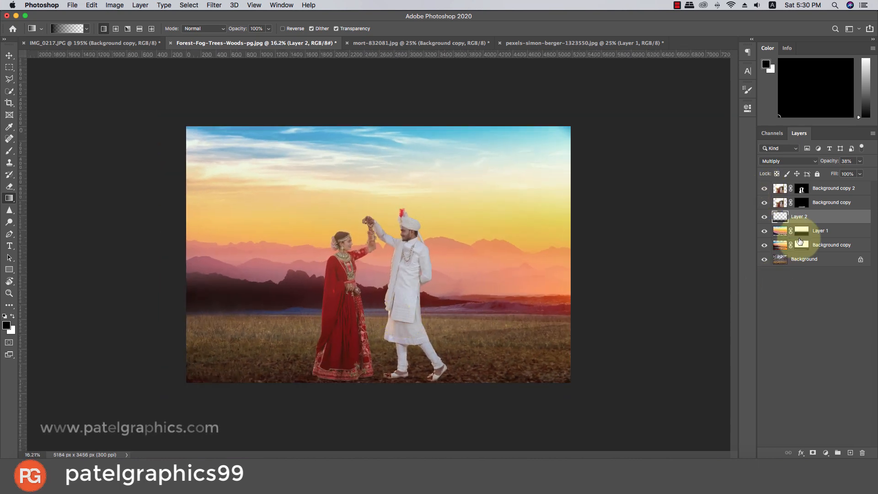
pyautogui.click(827, 206)
pyautogui.keyDown('shift'); pyautogui.click(829, 192); pyautogui.keyUp('shift')
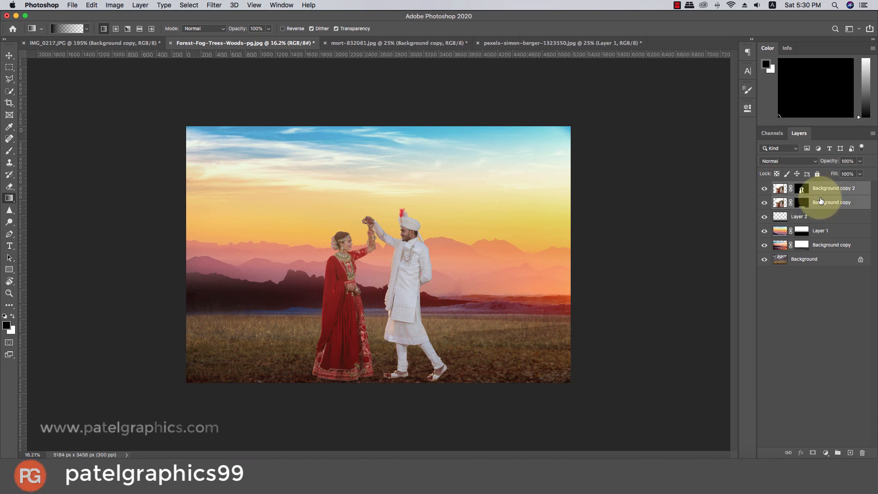
pyautogui.click(11, 57)
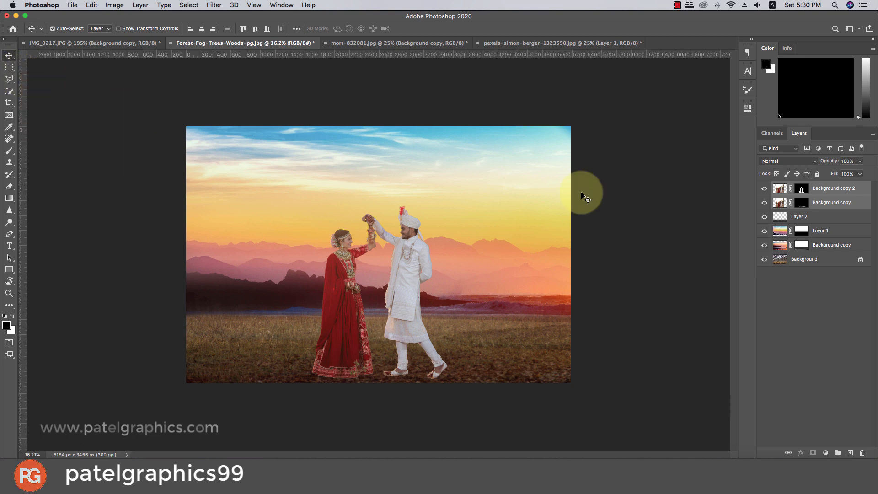
pyautogui.scroll(-1, 474, 287)
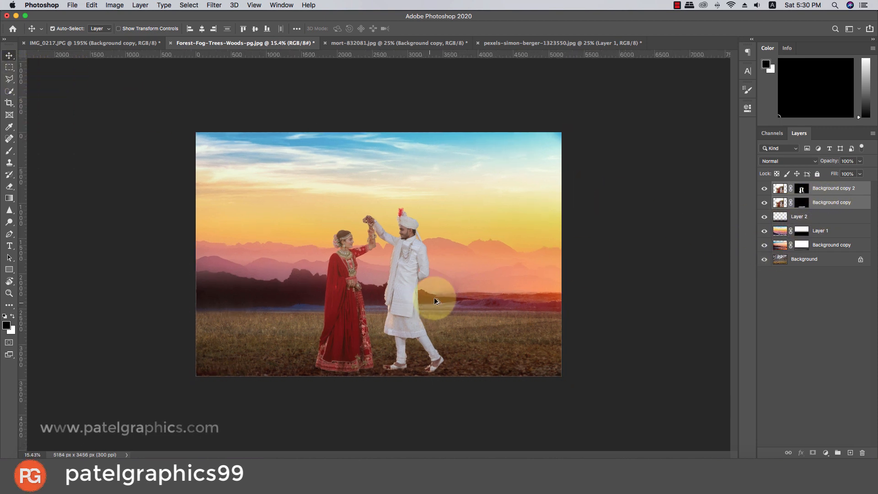
# Add a layer above Layer 2, hide the couple layers and fill it with the merged RGB background using Apply Image at Multiply, 100%.
pyautogui.click(818, 217)
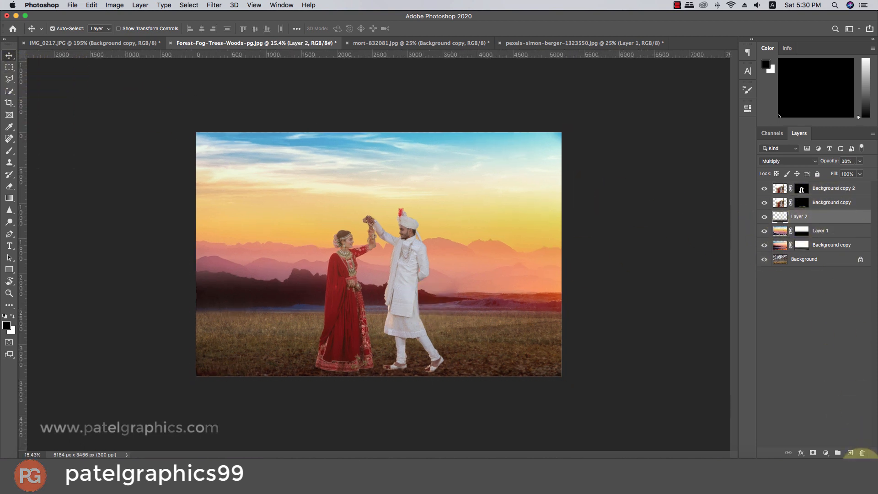
pyautogui.click(850, 452)
pyautogui.click(764, 189)
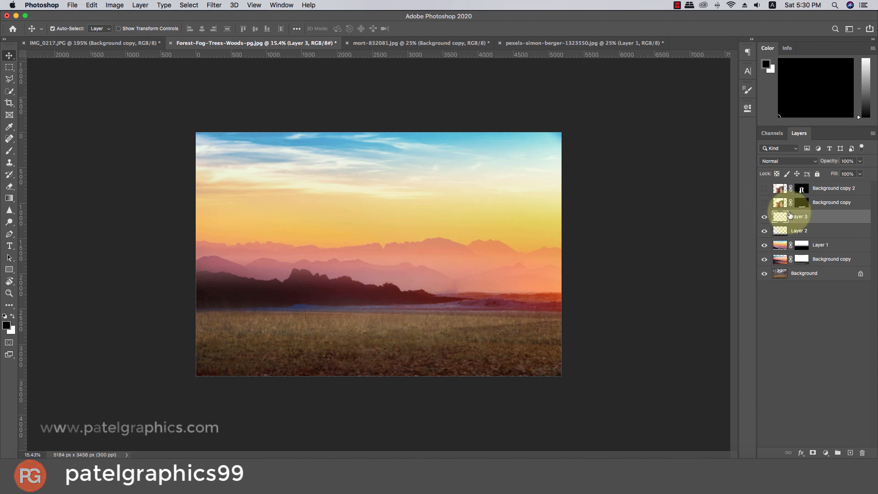
pyautogui.click(110, 6)
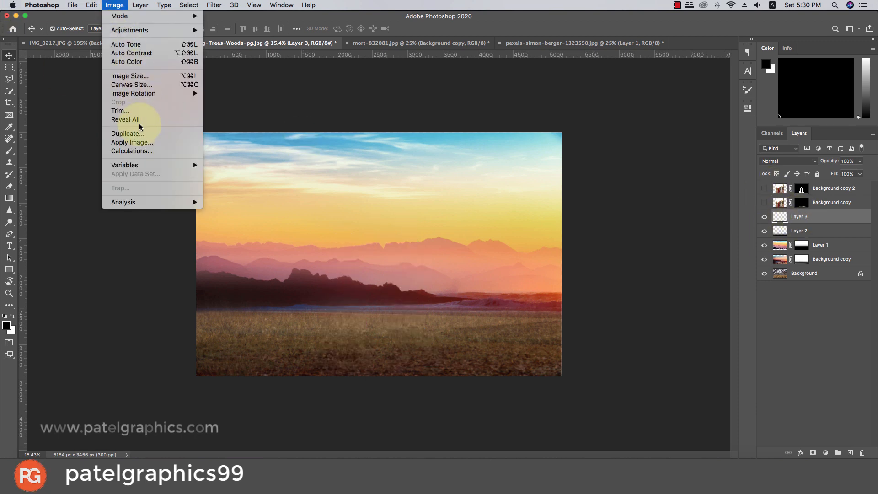
pyautogui.click(151, 143)
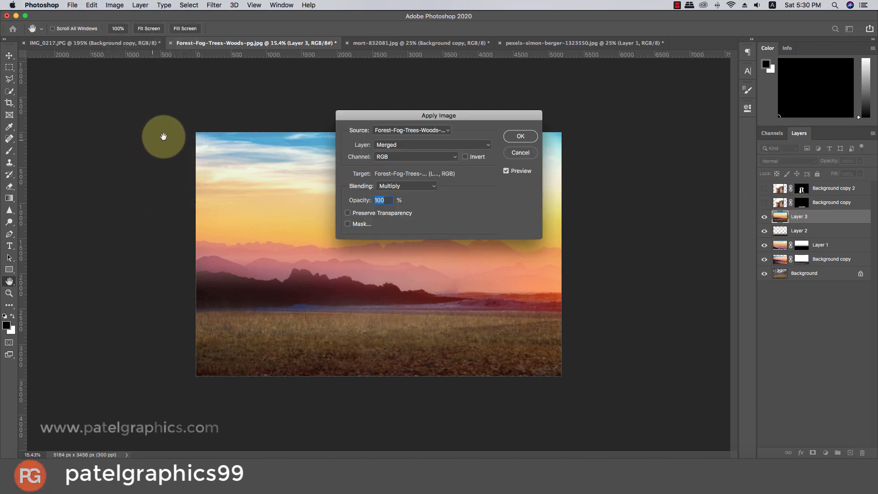
pyautogui.click(513, 139)
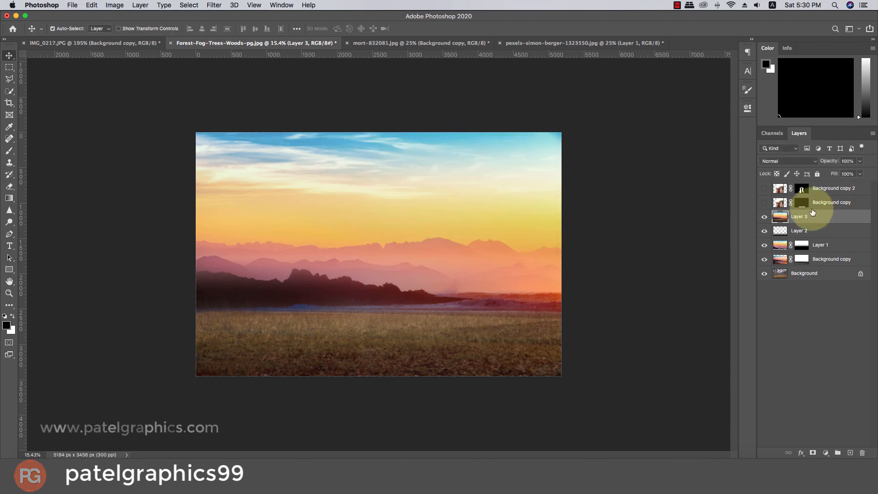
# Move the merged background layer to the top of the stack and show the couple layers beneath it.
pyautogui.moveTo(810, 211); pyautogui.dragTo(797, 180)
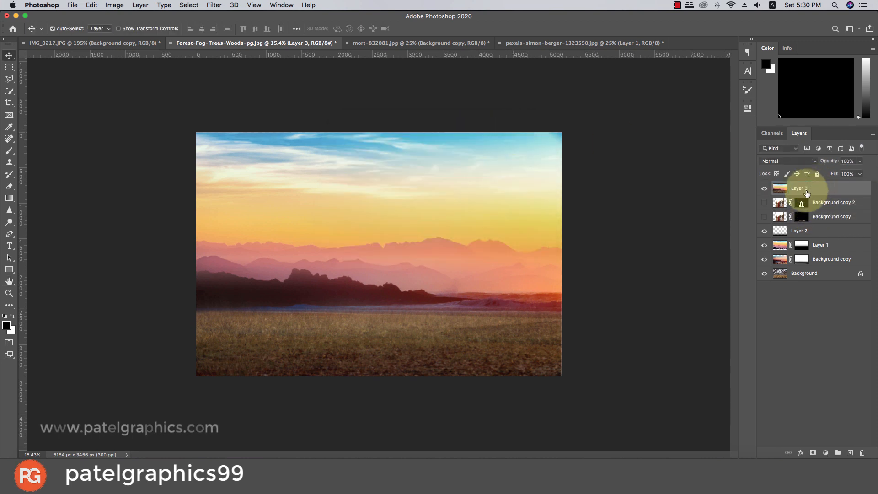
pyautogui.click(778, 203)
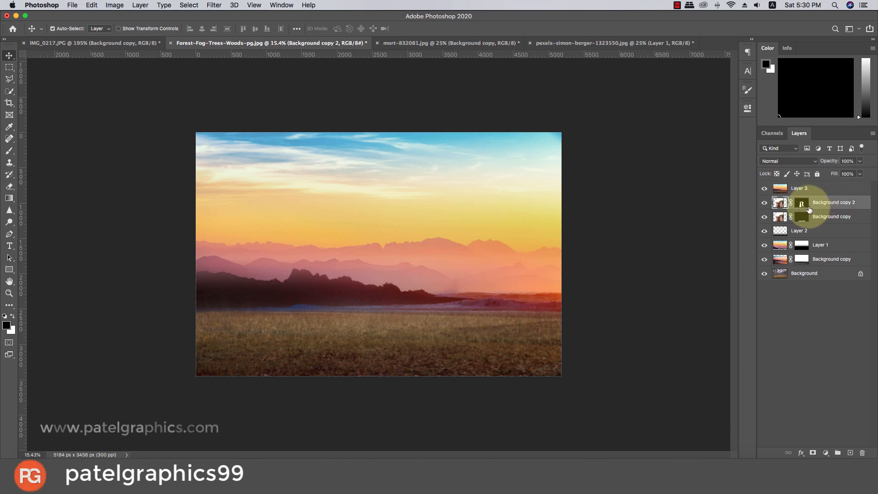
pyautogui.click(807, 188)
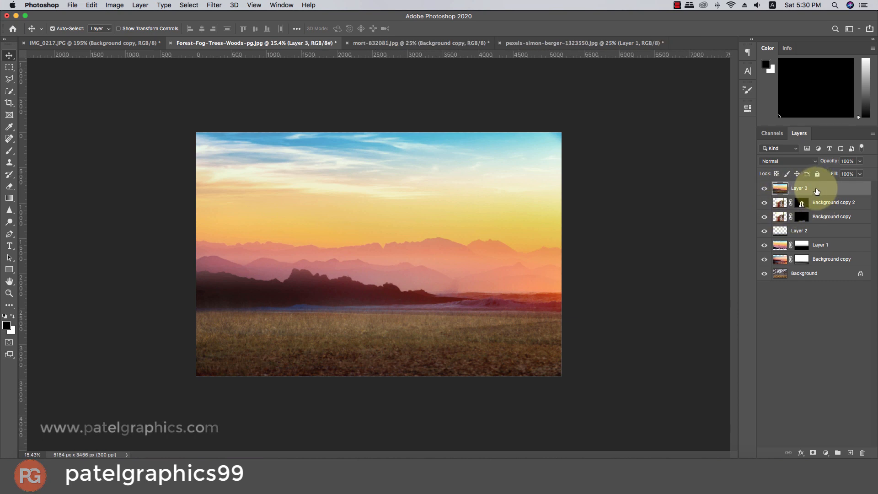
# Apply a Gaussian Blur to Layer 3 with a radius large enough to leave only soft colour bands, and hide the layer.
pyautogui.click(213, 6)
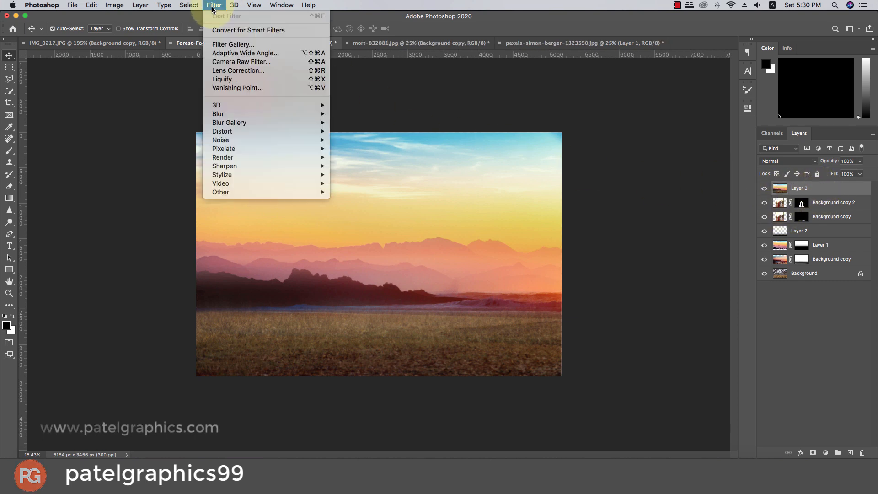
pyautogui.moveTo(256, 113)
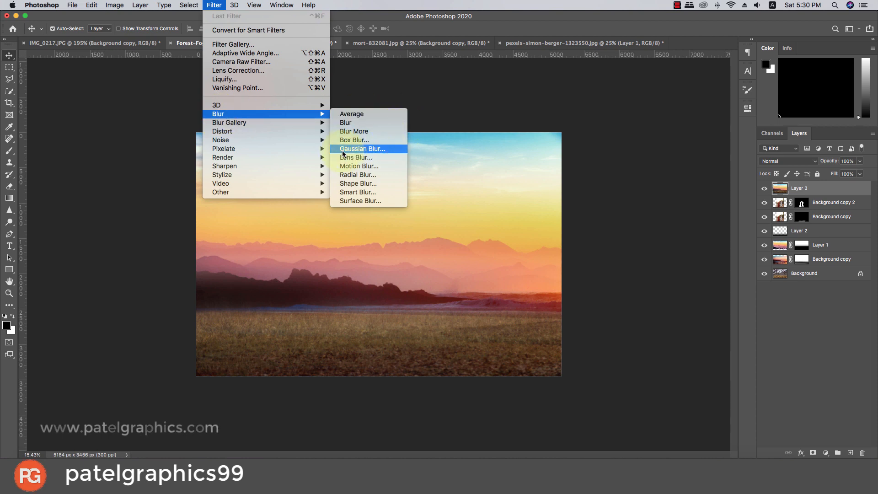
pyautogui.click(372, 153)
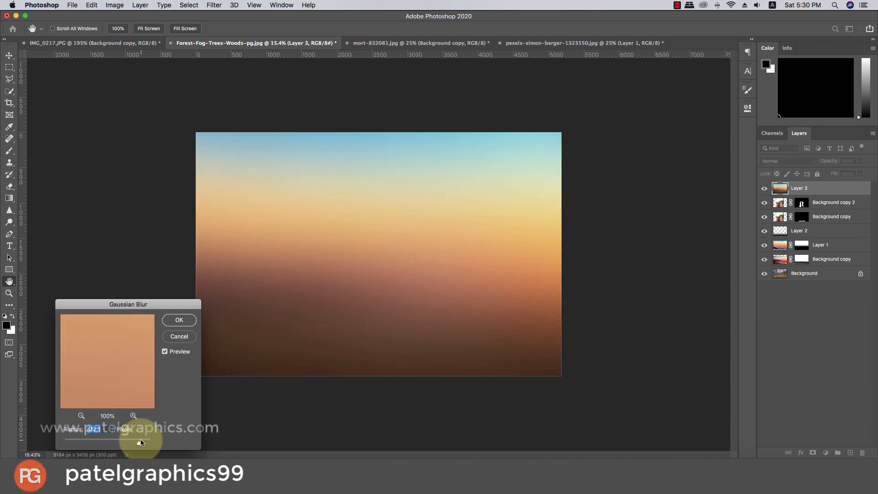
pyautogui.moveTo(143, 442); pyautogui.dragTo(146, 443)
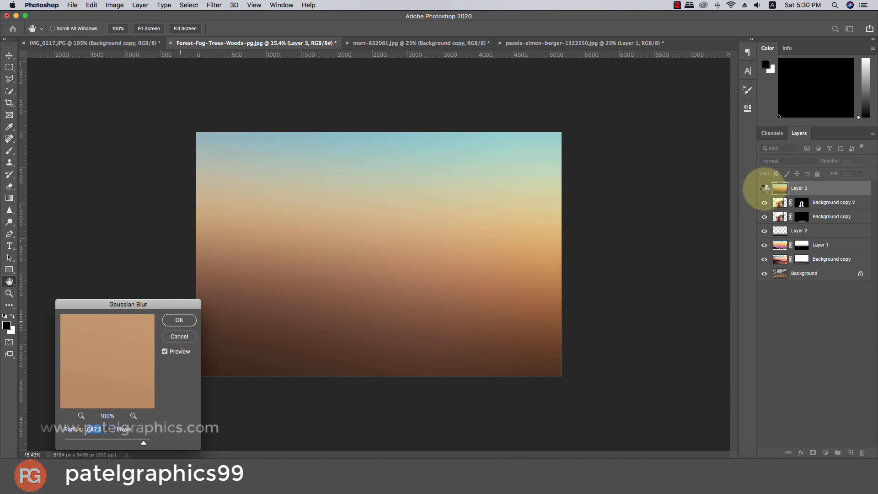
pyautogui.press('Return')
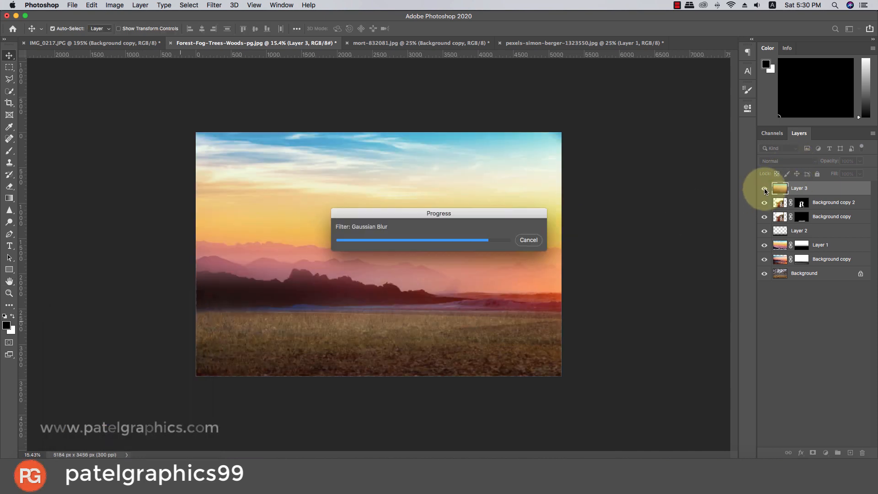
pyautogui.click(765, 188)
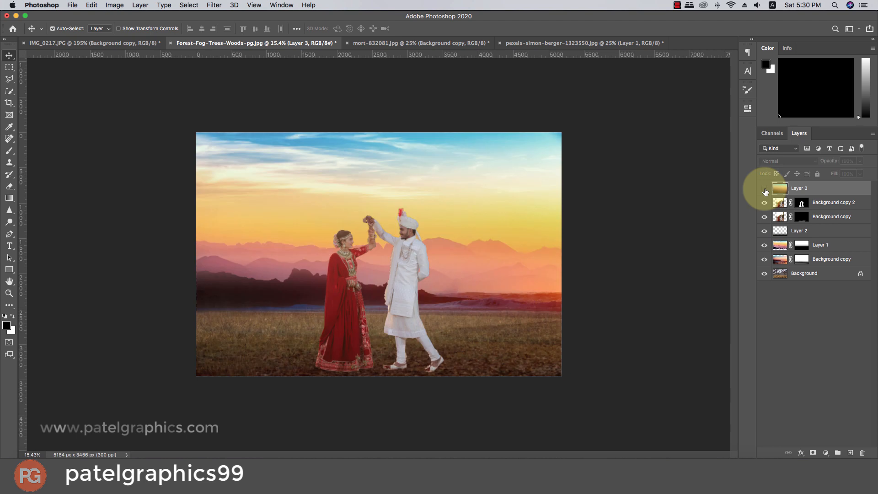
# Add a layer above Layer 2 and paint a white haze band across the horizon behind the couple with a soft 1200 px brush.
pyautogui.click(811, 230)
pyautogui.click(850, 452)
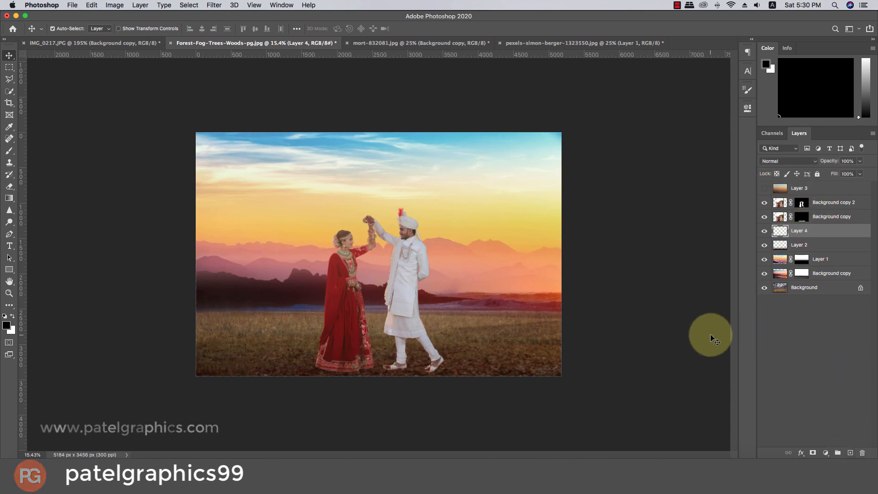
pyautogui.press('b')
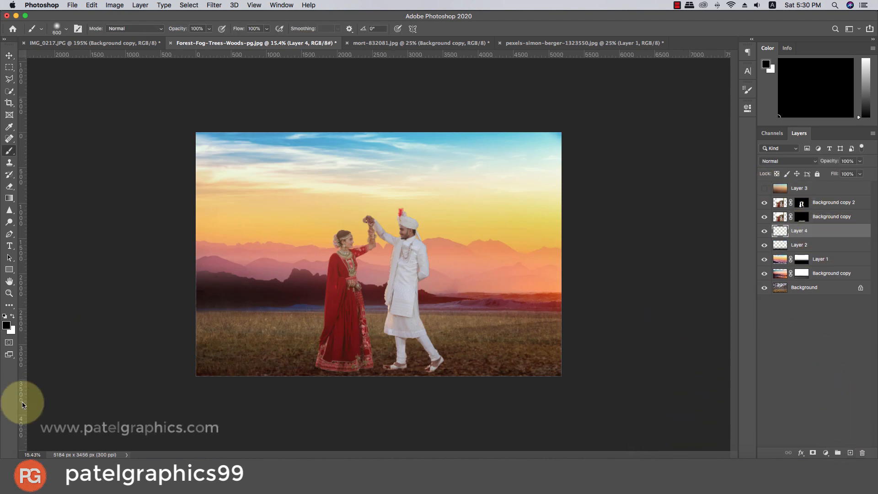
pyautogui.click(12, 316)
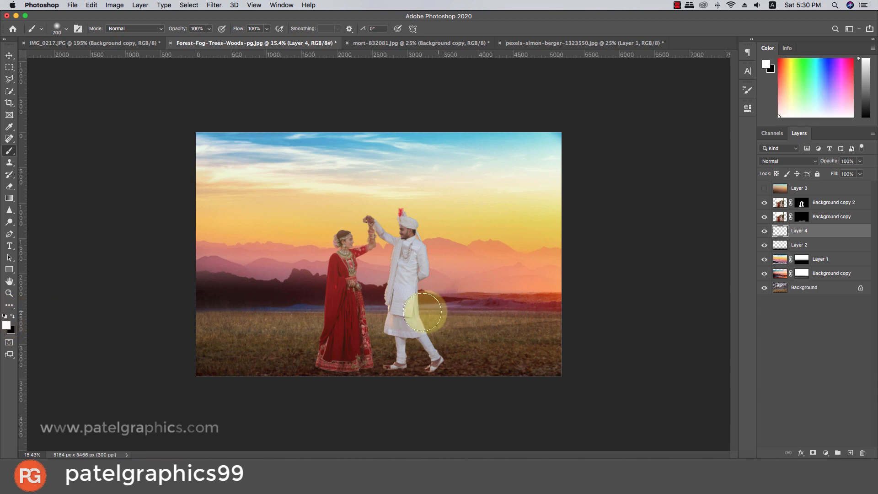
pyautogui.press(']')
pyautogui.press(']')
pyautogui.press(']')
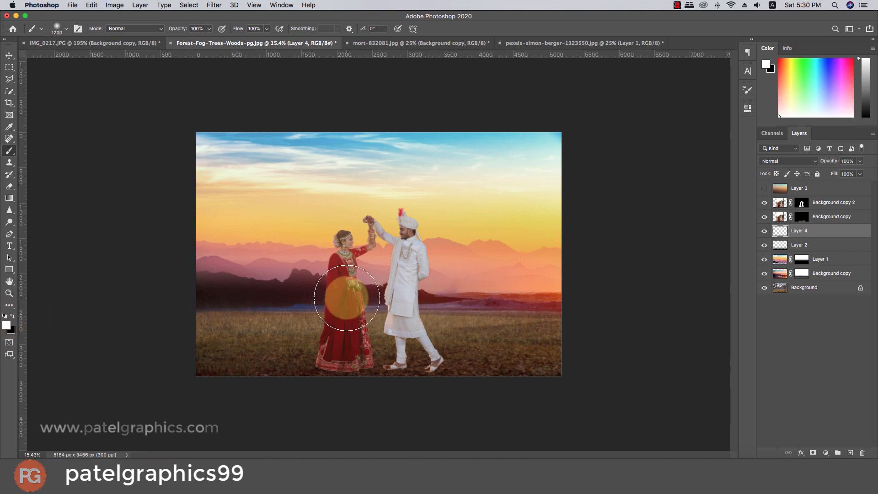
pyautogui.moveTo(347, 297)
pyautogui.mouseDown()
pyautogui.moveTo(558, 294)
pyautogui.moveTo(156, 294)
pyautogui.moveTo(166, 297)
pyautogui.mouseUp()
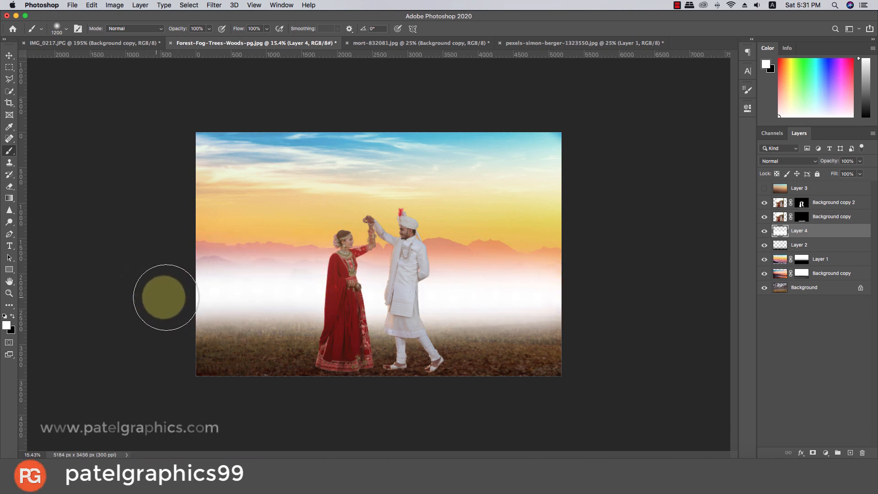
# Set the haze layer, Layer 4, to Screen blending and reduce its opacity to 38%.
pyautogui.click(783, 160)
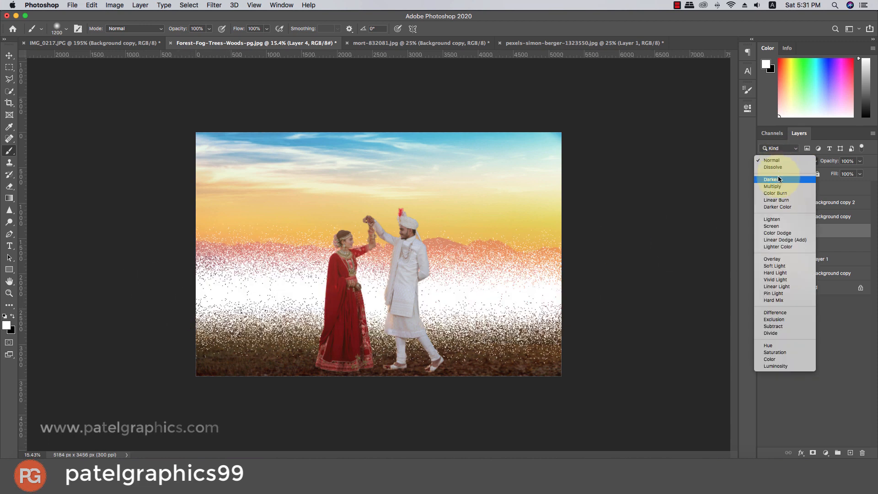
pyautogui.click(772, 225)
pyautogui.click(859, 160)
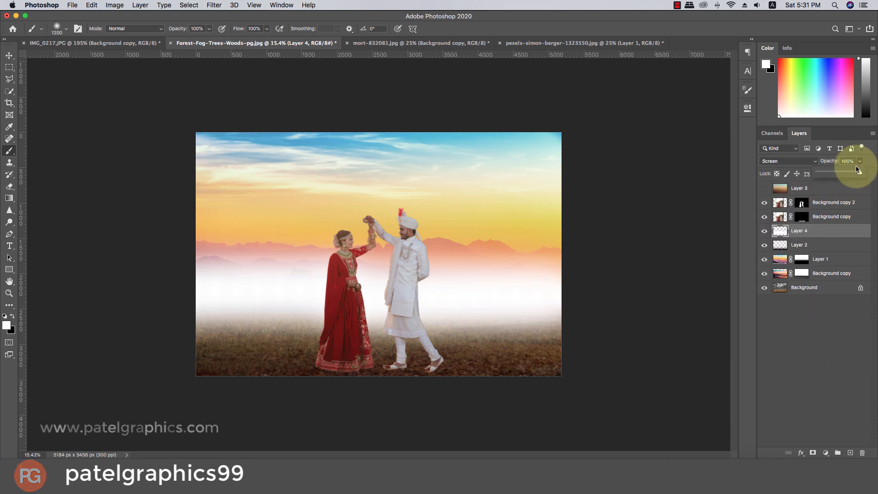
pyautogui.moveTo(819, 173); pyautogui.dragTo(833, 177)
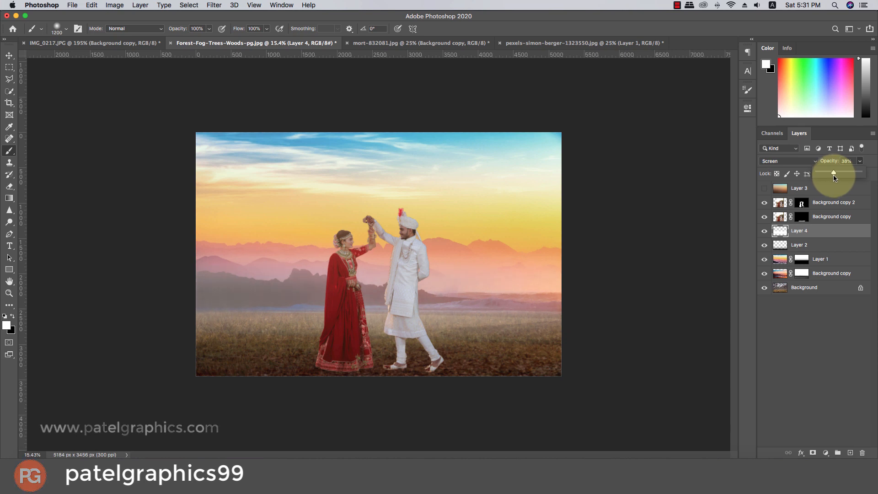
# Erase the haze over the dark hills and foreground field with a large soft eraser, about 1500 to 1600 px.
pyautogui.press('e')
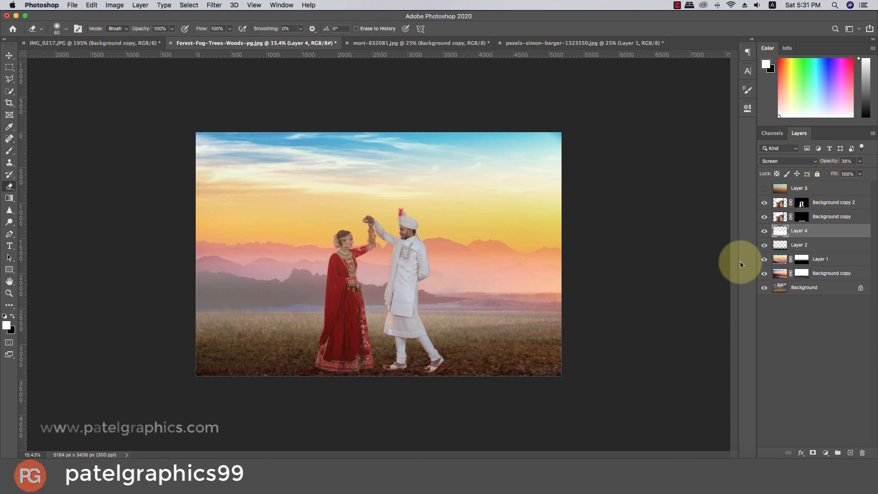
pyautogui.press(']')
pyautogui.press(']')
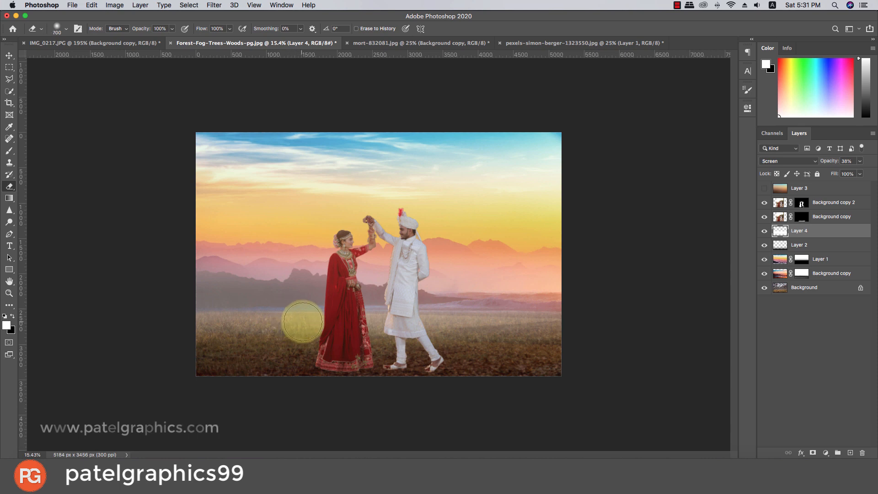
pyautogui.press(']')
pyautogui.press(']')
pyautogui.press(']')
pyautogui.rightClick(323, 320)
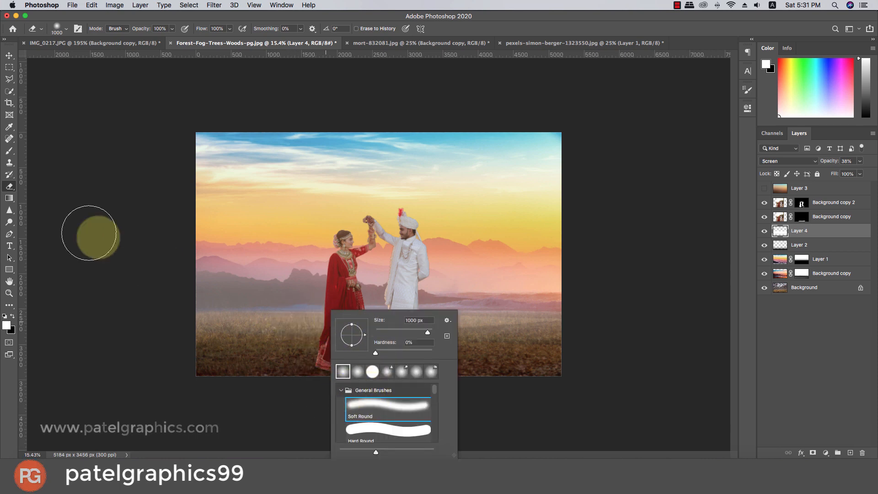
pyautogui.click(87, 235)
pyautogui.press(']')
pyautogui.press(']')
pyautogui.press(']')
pyautogui.press(']')
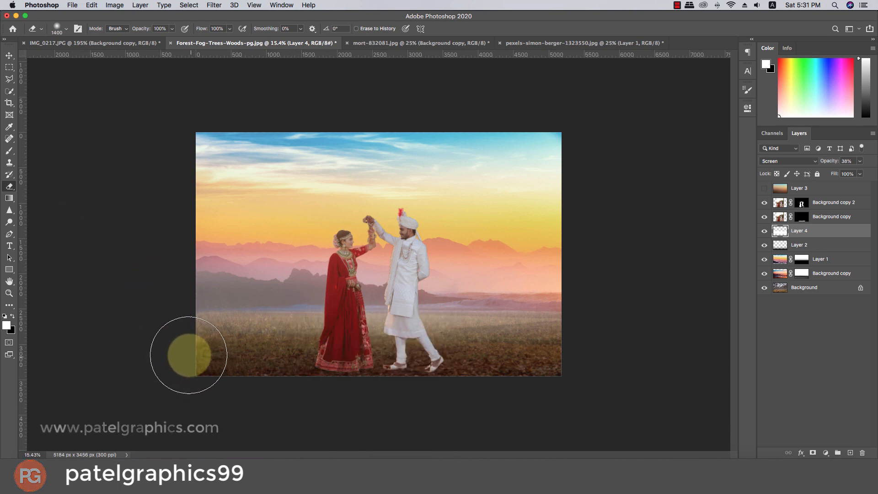
pyautogui.press(']')
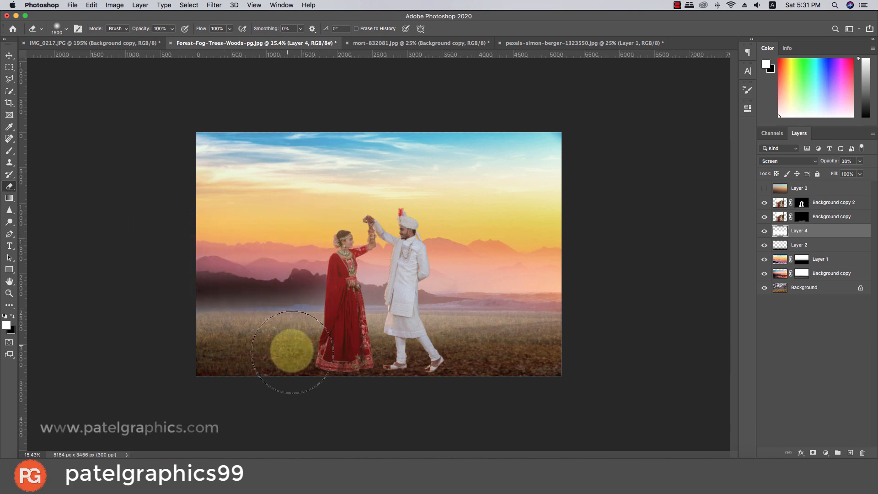
pyautogui.press(']')
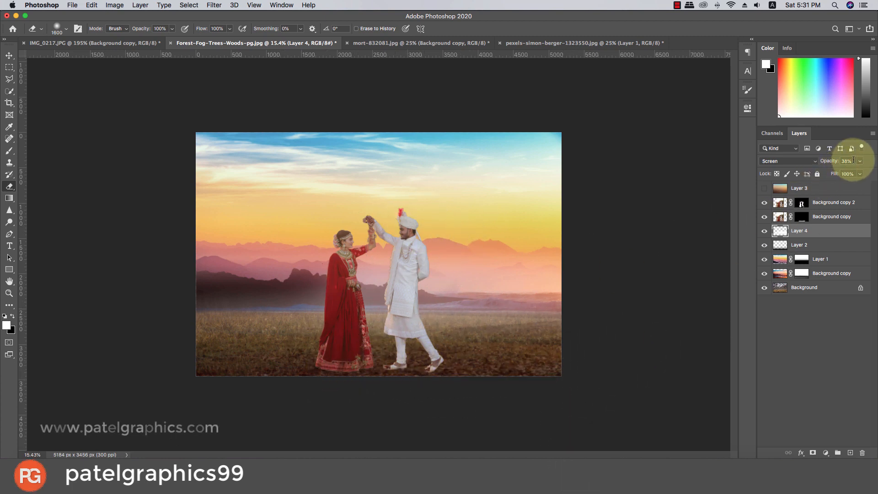
# Raise the haze layer's opacity to 62% and thin the haze around the couple with a smaller soft eraser, about 1100 to 1200 px.
pyautogui.moveTo(850, 172); pyautogui.dragTo(858, 168)
pyautogui.press('[')
pyautogui.press('[')
pyautogui.press('[')
pyautogui.press('[')
pyautogui.click(409, 254)
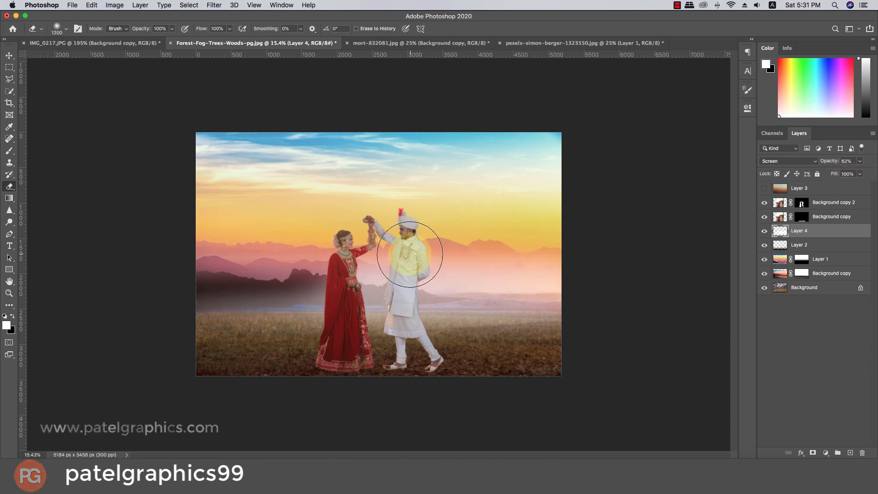
pyautogui.click(623, 219)
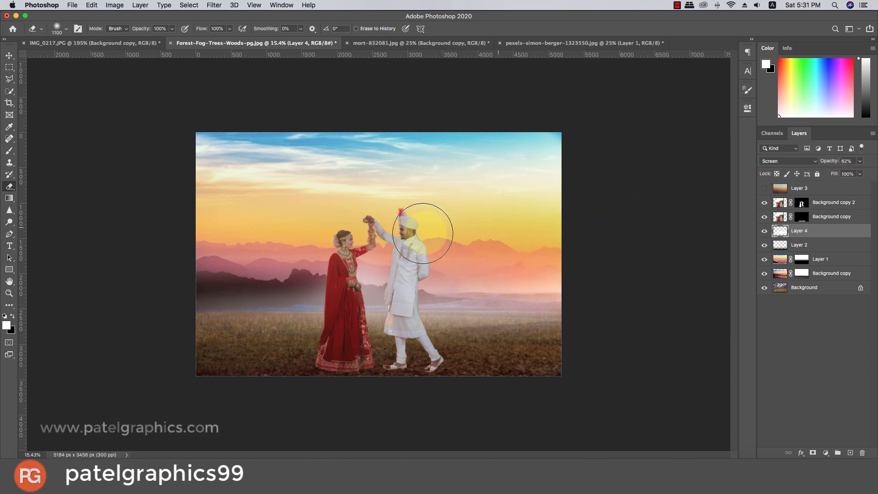
pyautogui.click(273, 254)
pyautogui.moveTo(273, 253)
pyautogui.mouseDown()
pyautogui.moveTo(248, 254)
pyautogui.moveTo(390, 249)
pyautogui.moveTo(140, 253)
pyautogui.moveTo(206, 241)
pyautogui.moveTo(141, 281)
pyautogui.moveTo(165, 353)
pyautogui.moveTo(151, 348)
pyautogui.moveTo(303, 246)
pyautogui.moveTo(304, 226)
pyautogui.moveTo(275, 245)
pyautogui.moveTo(336, 252)
pyautogui.moveTo(219, 265)
pyautogui.moveTo(213, 256)
pyautogui.moveTo(234, 228)
pyautogui.moveTo(267, 206)
pyautogui.mouseUp()
# Refine the haze edges with the soft eraser enlarged to 1900 px and raise Layer 4's opacity slightly.
pyautogui.press('[')
pyautogui.press('[')
pyautogui.press(']')
pyautogui.press(']')
pyautogui.press(']')
pyautogui.press(']')
pyautogui.press(']')
pyautogui.press(']')
pyautogui.scroll(-3, 245, 196)
pyautogui.scroll(3, 243, 215)
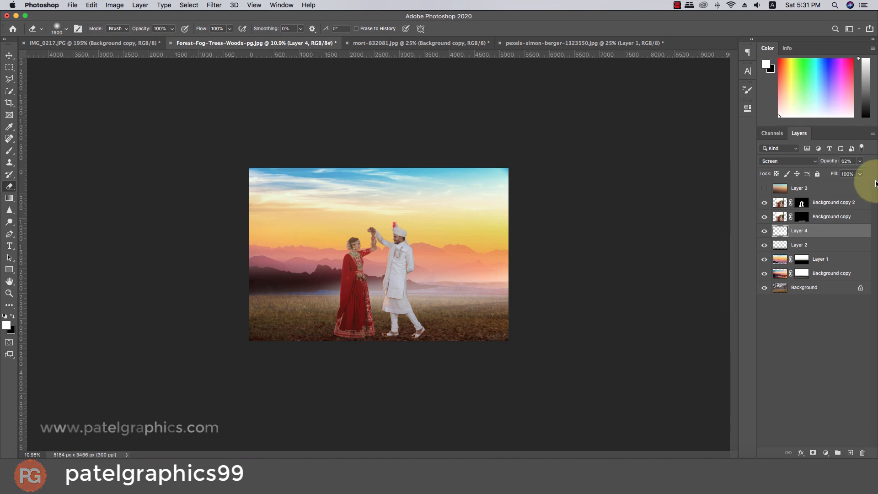
pyautogui.click(859, 160)
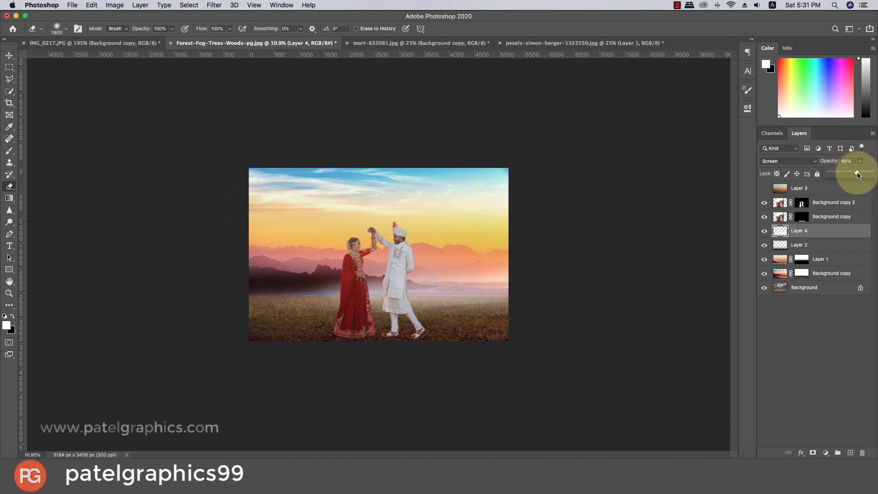
# Show the blurred colour layer, Layer 3, and clip it to the couple layer, Background copy 2.
pyautogui.click(764, 188)
pyautogui.click(778, 192)
pyautogui.rightClick(825, 191)
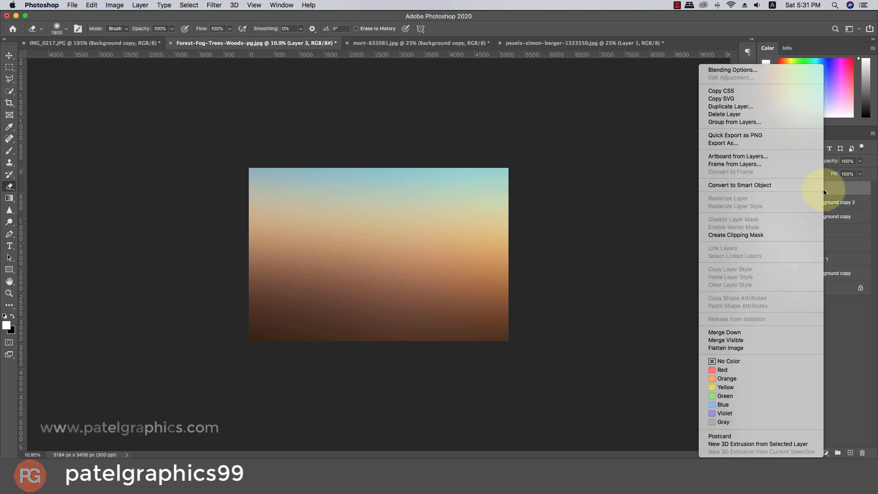
pyautogui.click(728, 236)
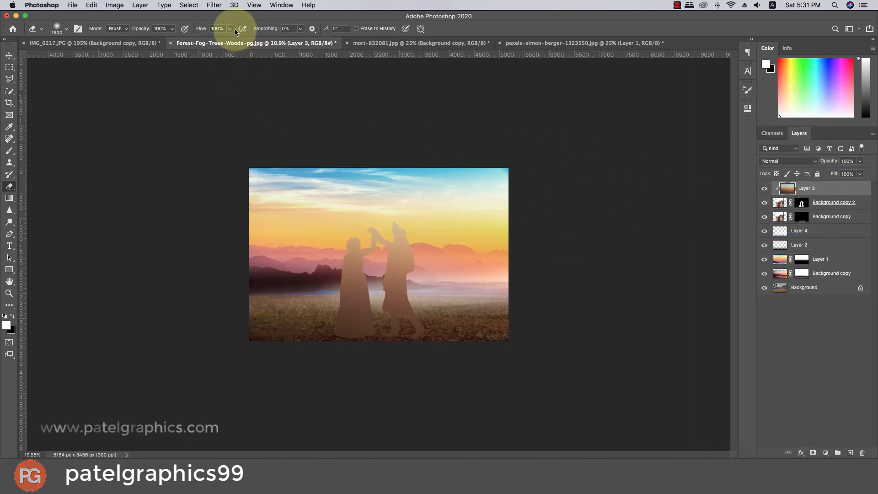
# Blend the clipped Layer 3 onto the couple in Overlay mode at 42% opacity.
pyautogui.click(786, 161)
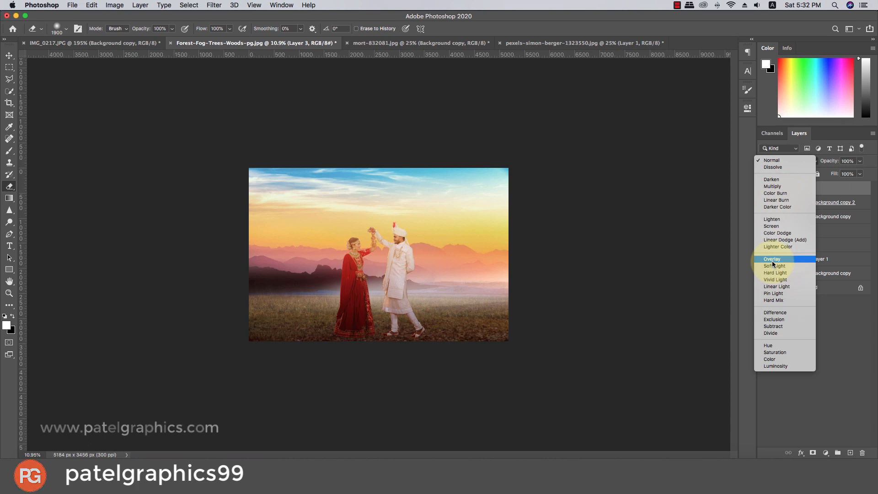
pyautogui.click(772, 262)
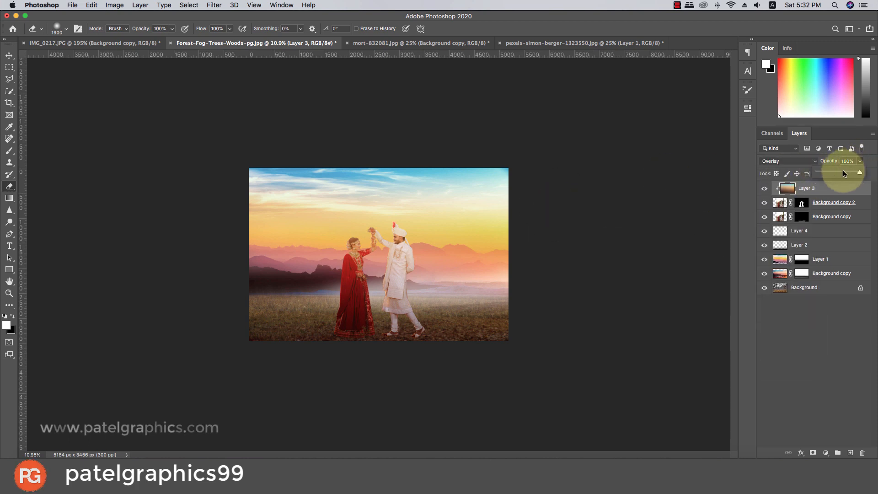
pyautogui.moveTo(811, 171); pyautogui.dragTo(822, 172)
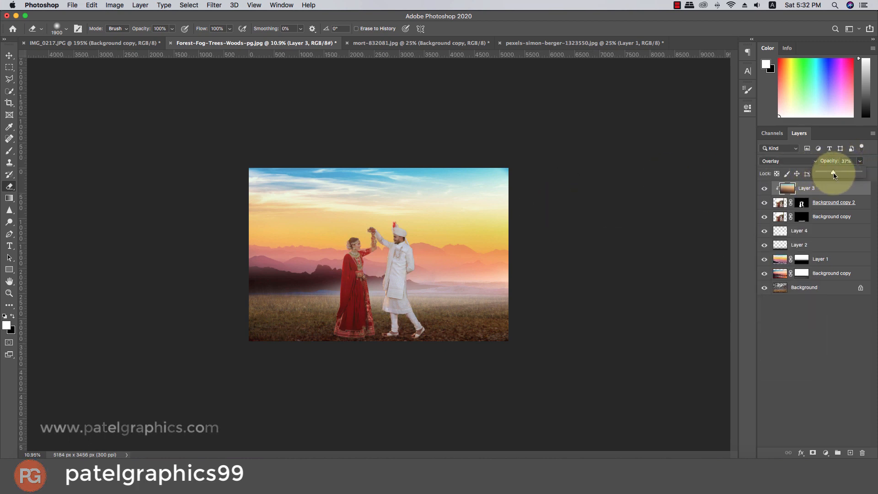
pyautogui.scroll(4, 476, 224)
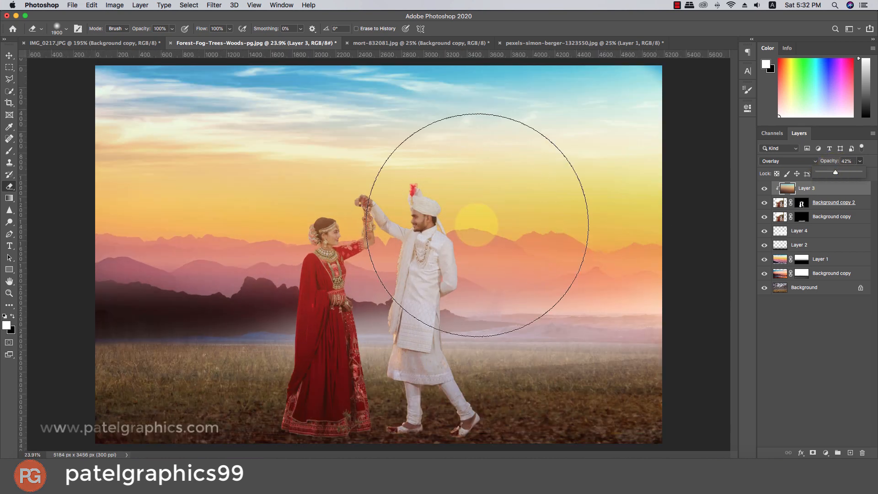
pyautogui.scroll(-1, 453, 206)
pyautogui.press('v')
pyautogui.click(784, 201)
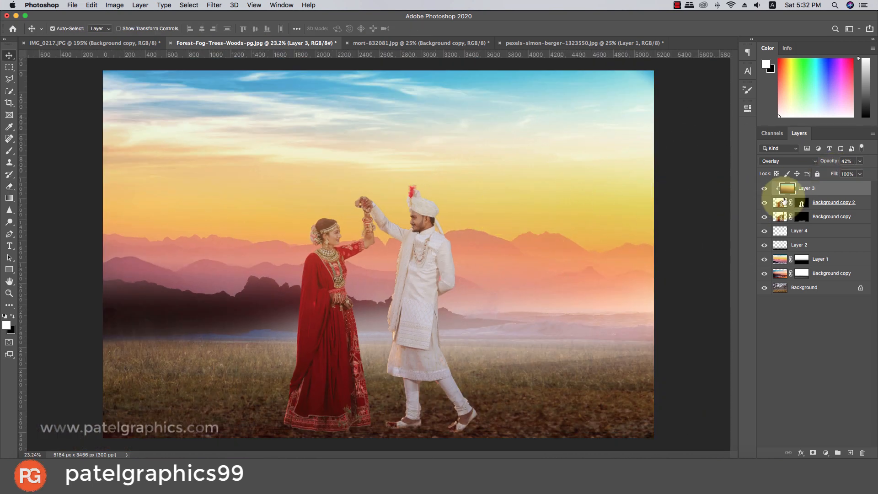
pyautogui.moveTo(838, 173)
pyautogui.mouseDown()
pyautogui.moveTo(830, 172)
pyautogui.moveTo(847, 173)
pyautogui.mouseUp()
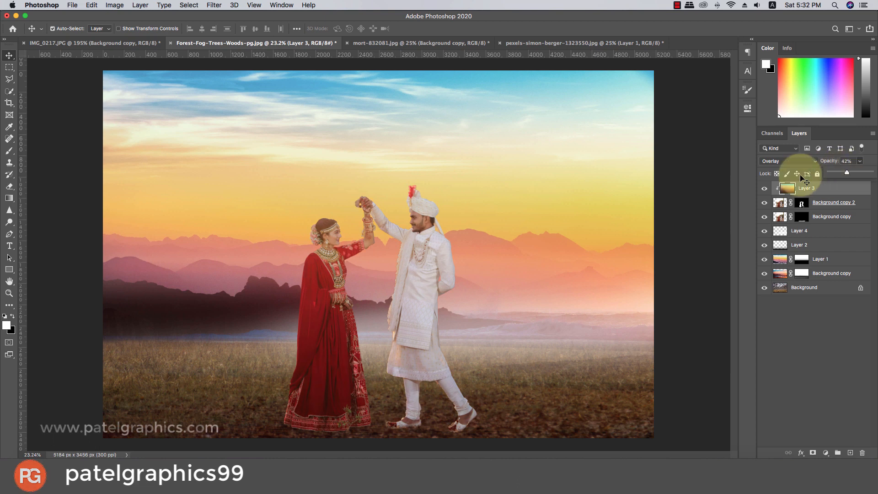
pyautogui.scroll(-2, 354, 212)
pyautogui.scroll(2, 379, 254)
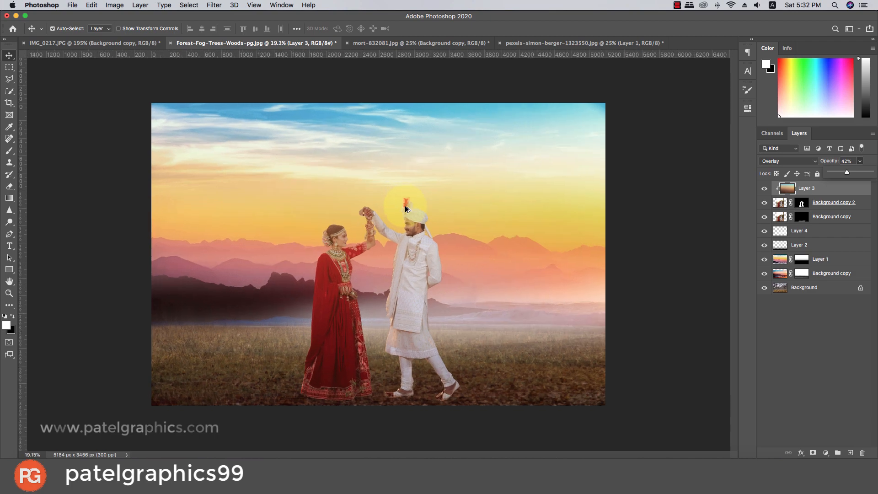
# Open the layer style settings of Background copy 2 and enable an Inner Glow on the couple.
pyautogui.click(801, 203)
pyautogui.scroll(3, 396, 239)
pyautogui.scroll(3, 401, 243)
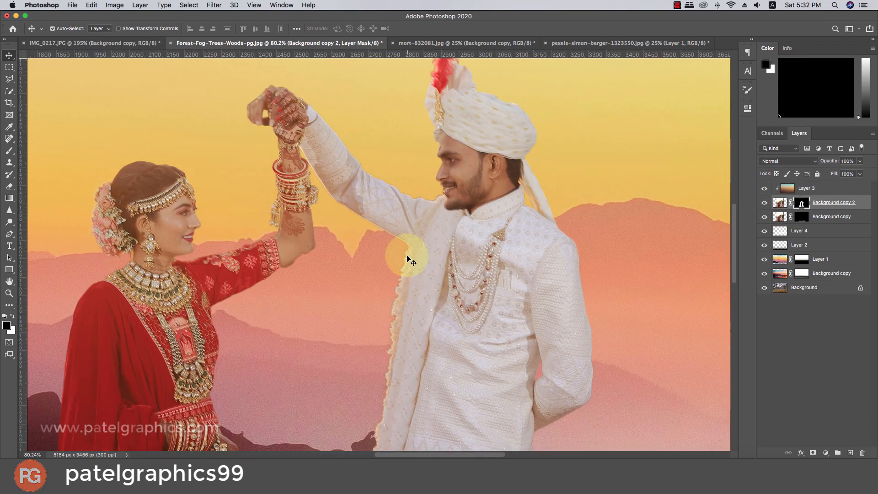
pyautogui.scroll(-4, 407, 256)
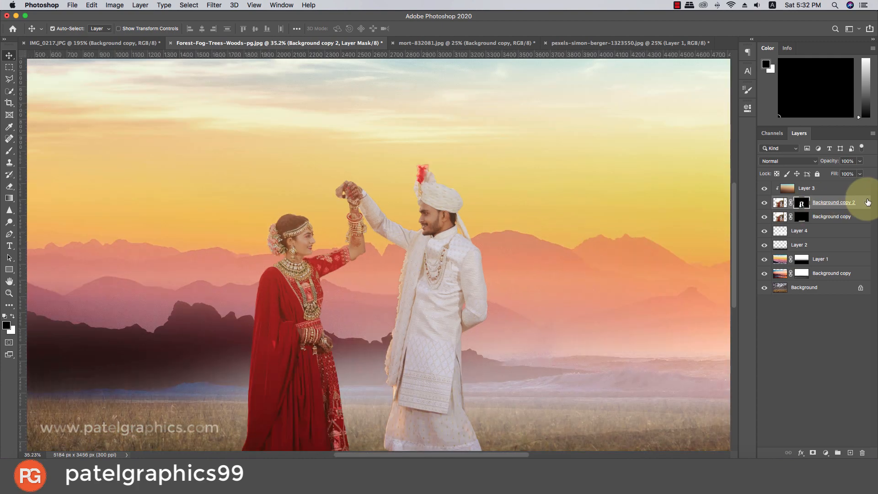
pyautogui.click(868, 203)
pyautogui.doubleClick(868, 204)
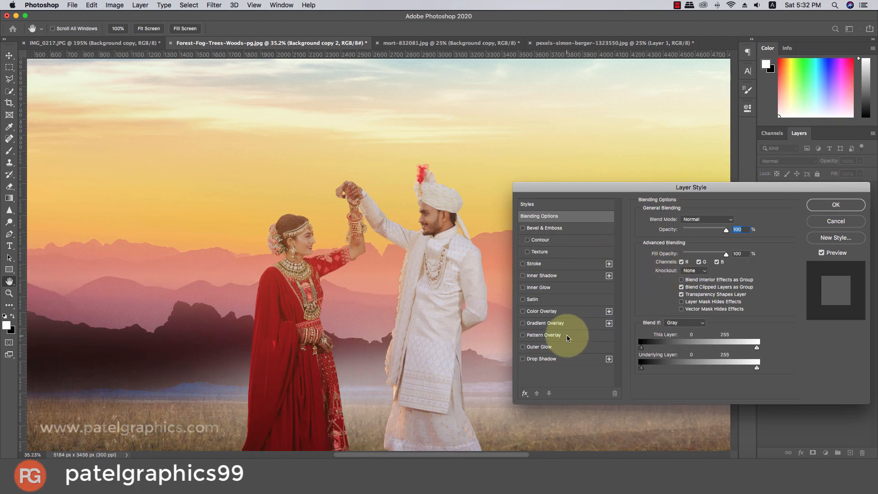
pyautogui.click(530, 289)
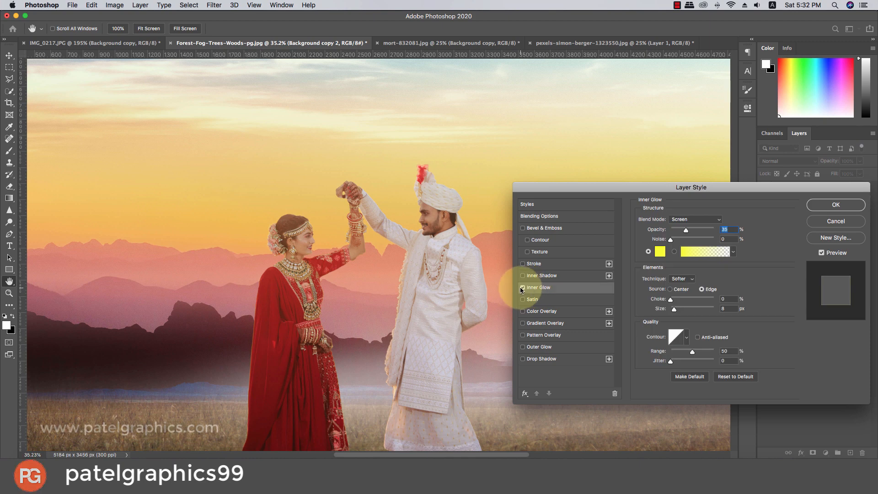
pyautogui.click(522, 289)
pyautogui.click(522, 275)
pyautogui.click(523, 276)
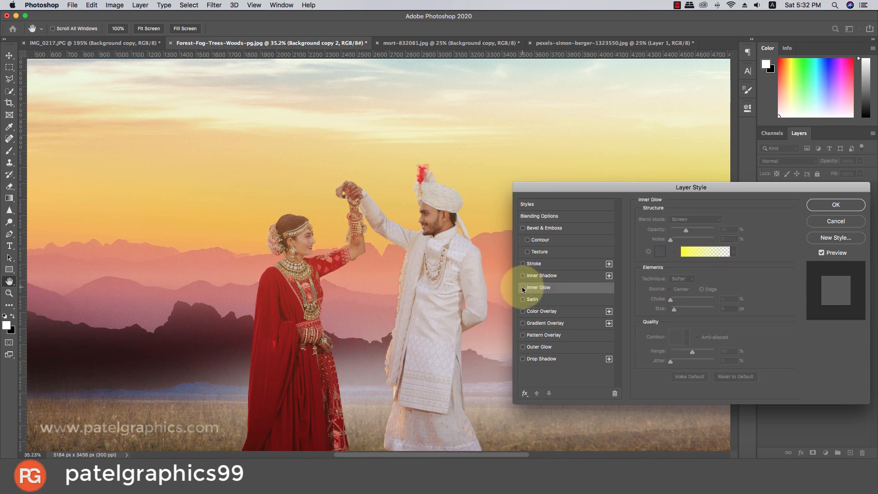
pyautogui.click(531, 287)
# Set the Inner Glow colour to peach ff9875, sampling tones from the sunset background around the couple.
pyautogui.click(660, 251)
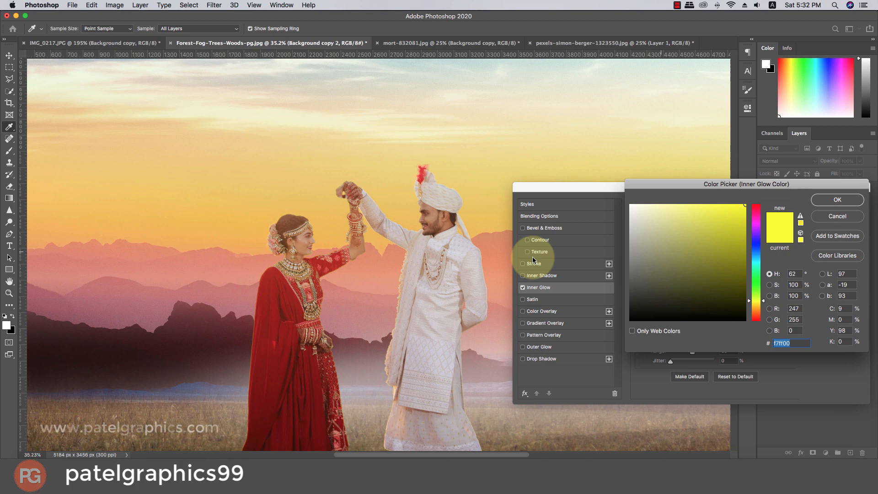
pyautogui.click(392, 299)
pyautogui.click(396, 280)
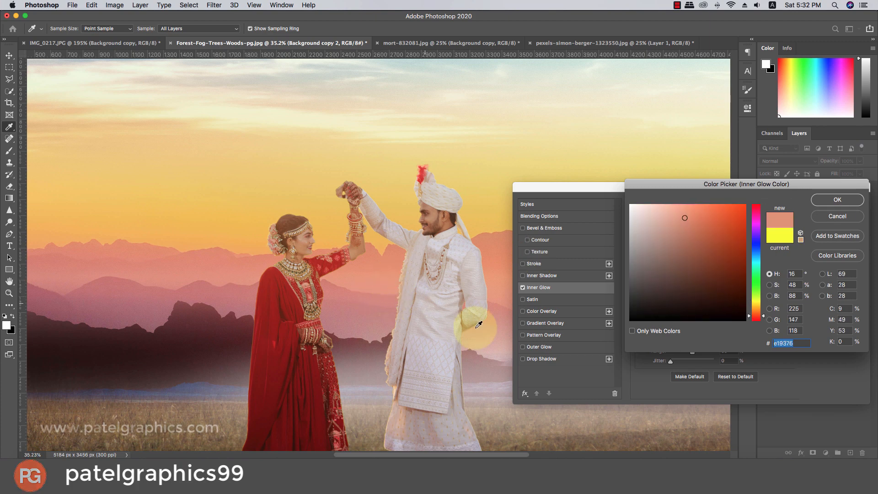
pyautogui.moveTo(646, 304); pyautogui.dragTo(623, 318)
pyautogui.click(432, 306)
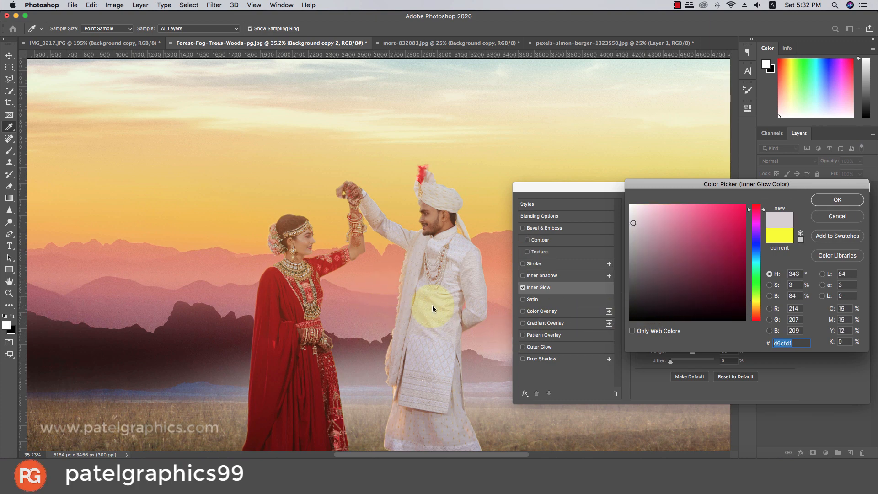
pyautogui.click(413, 282)
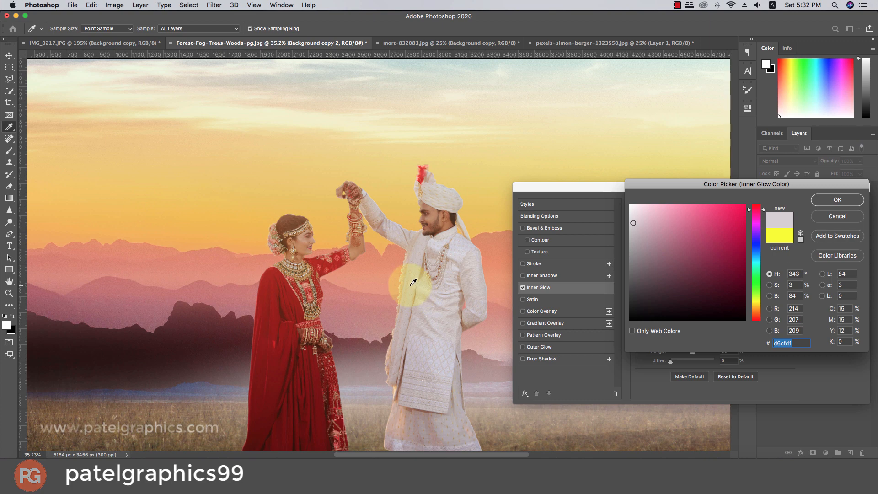
pyautogui.click(372, 237)
pyautogui.moveTo(397, 248); pyautogui.dragTo(678, 236)
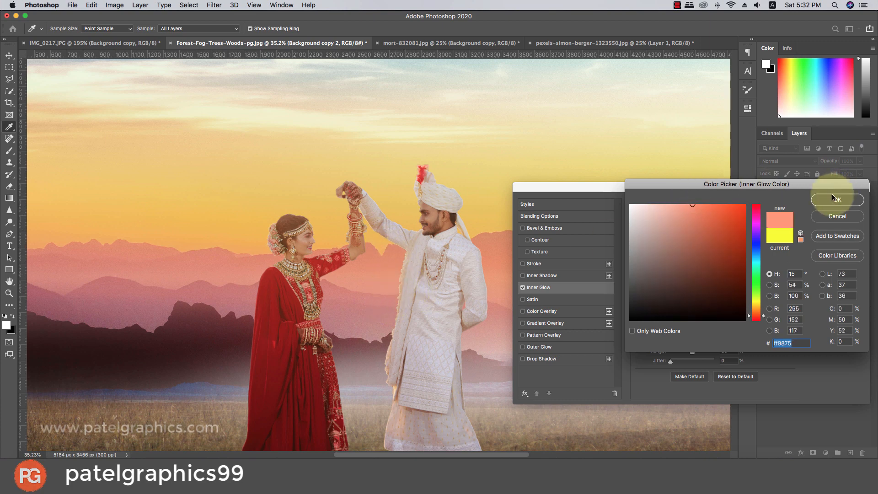
pyautogui.click(836, 199)
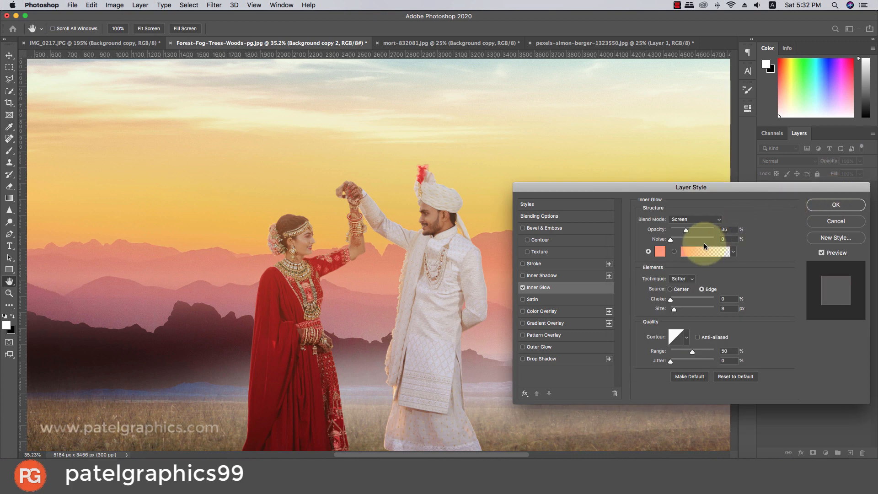
# Try the Inner Glow in Normal blend mode at reduced opacity, and discard the layer style changes.
pyautogui.moveTo(686, 229); pyautogui.dragTo(711, 230)
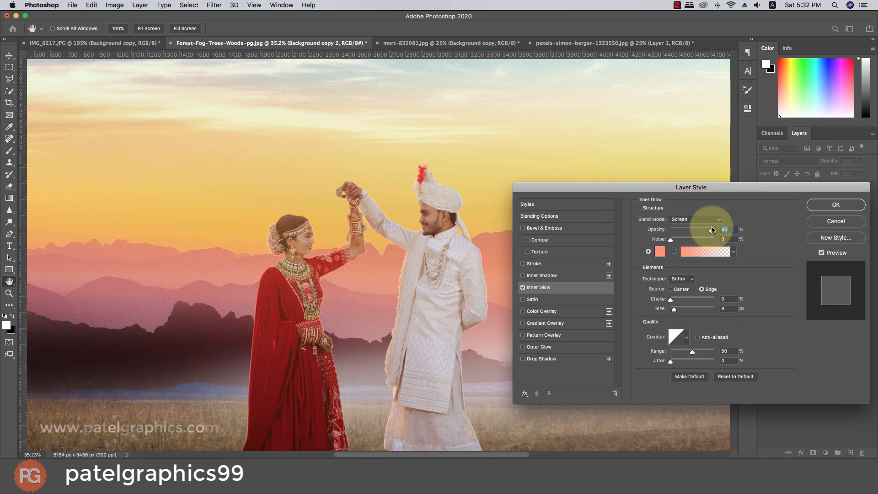
pyautogui.click(693, 220)
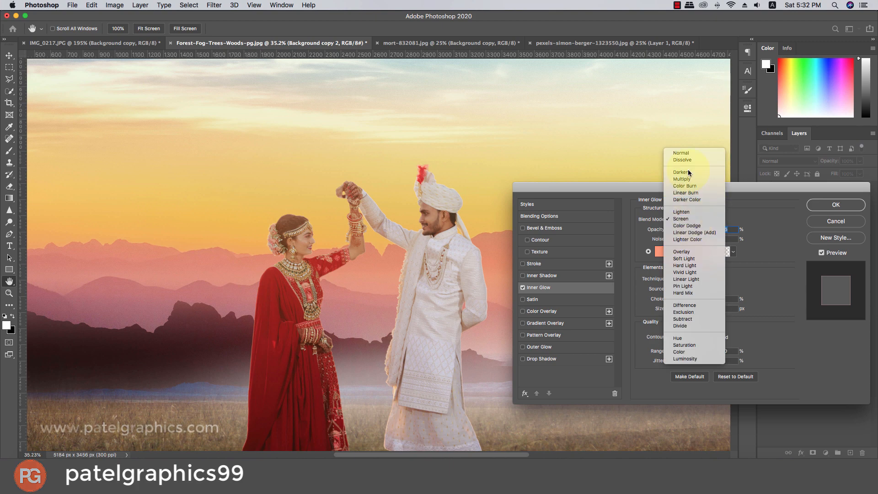
pyautogui.click(685, 155)
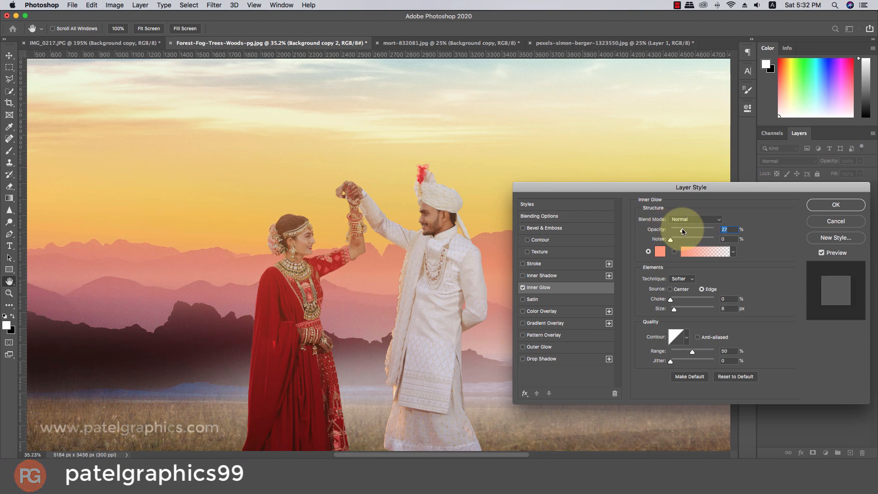
pyautogui.moveTo(681, 229)
pyautogui.mouseDown()
pyautogui.moveTo(699, 226)
pyautogui.moveTo(671, 230)
pyautogui.mouseUp()
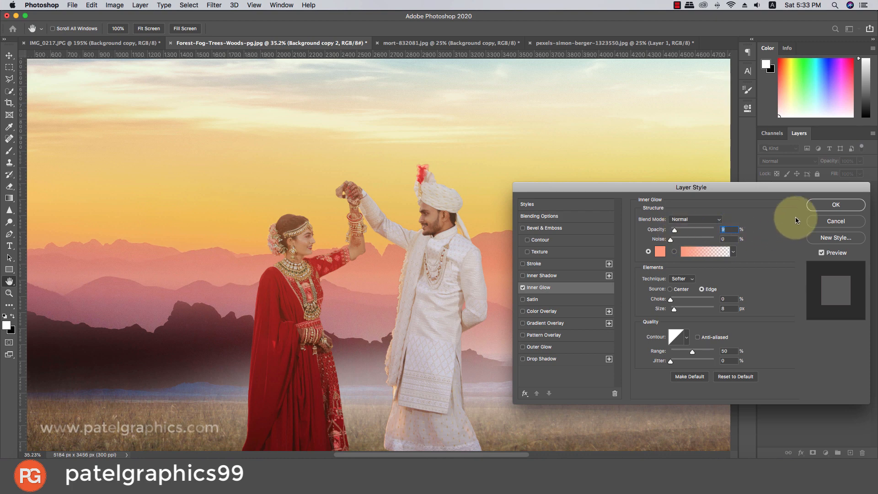
pyautogui.click(822, 219)
# Check the whole composite and select the clipped top layer, Layer 3, with the Move tool.
pyautogui.scroll(-3, 527, 247)
pyautogui.press('v')
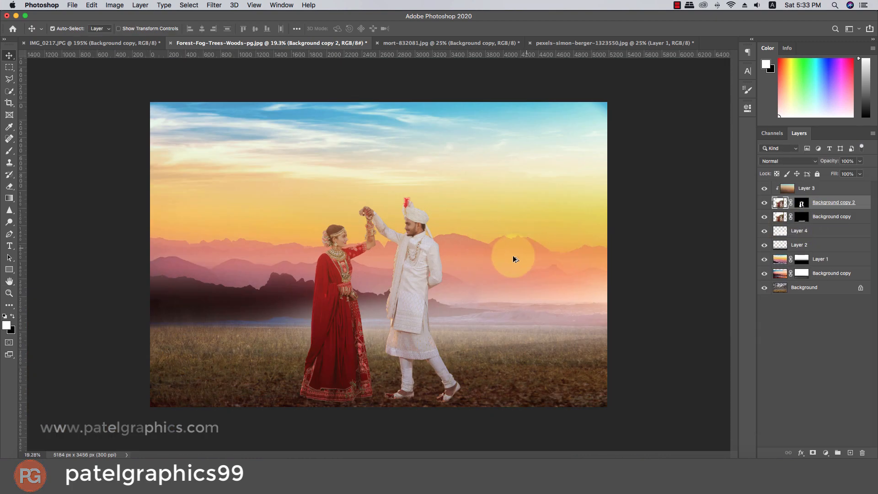
pyautogui.scroll(3, 430, 336)
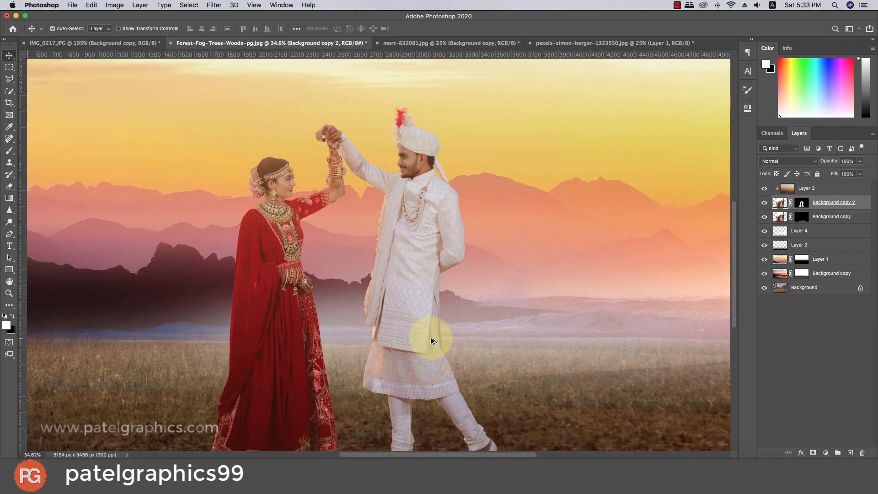
pyautogui.scroll(-3, 456, 322)
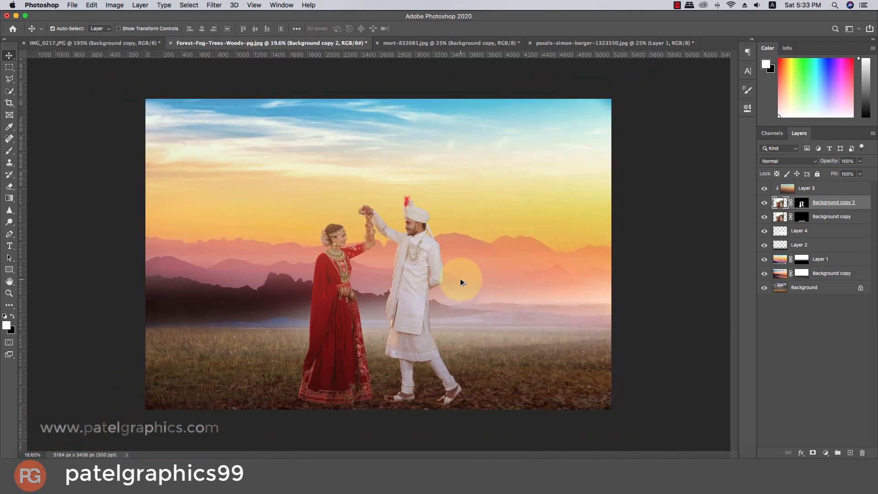
pyautogui.scroll(-1, 460, 279)
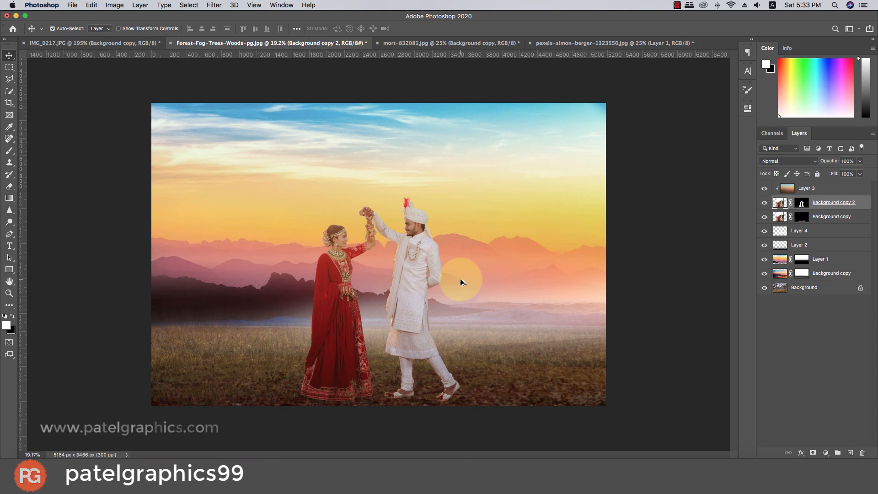
pyautogui.click(832, 191)
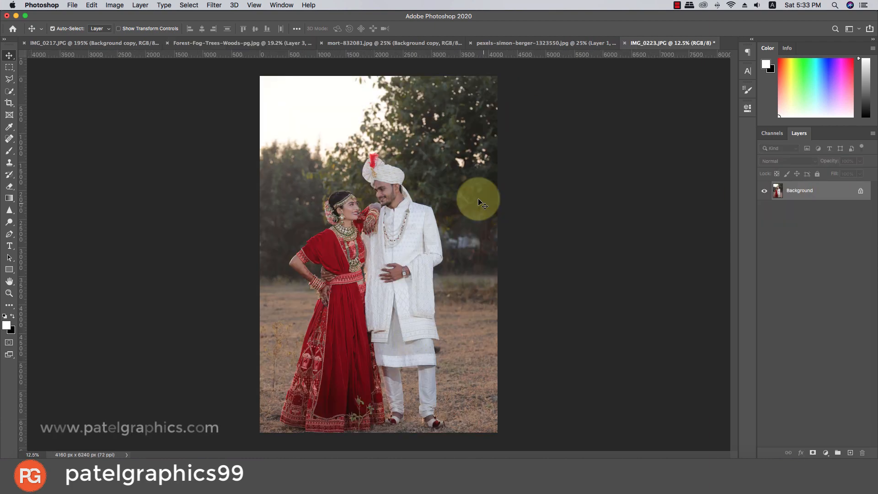
# Duplicate the Background layer of the couple portrait IMG_0223.JPG.
pyautogui.scroll(10, 338, 187)
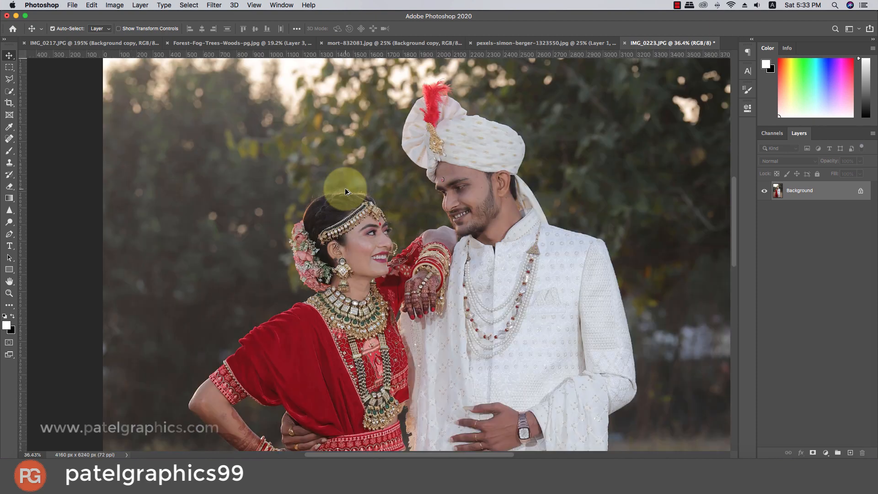
pyautogui.scroll(3, 342, 196)
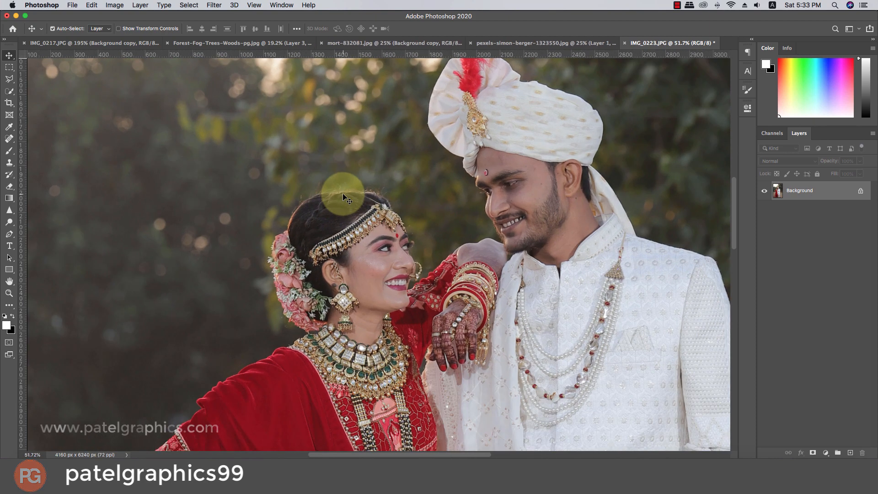
pyautogui.press('super+j')
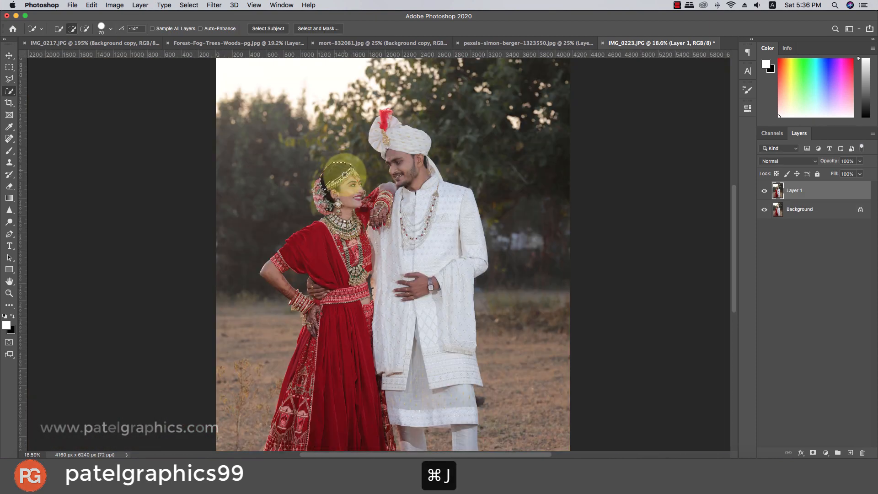
# Quick-select the couple in IMG_0223.JPG, covering the heads, the groom's coat, and the bride's upper body, waist and bent arm.
pyautogui.moveTo(340, 165)
pyautogui.mouseDown()
pyautogui.moveTo(344, 180)
pyautogui.moveTo(328, 199)
pyautogui.moveTo(337, 202)
pyautogui.moveTo(314, 237)
pyautogui.moveTo(362, 254)
pyautogui.moveTo(417, 212)
pyautogui.moveTo(408, 148)
pyautogui.moveTo(393, 155)
pyautogui.moveTo(386, 133)
pyautogui.moveTo(427, 196)
pyautogui.moveTo(451, 210)
pyautogui.mouseUp()
pyautogui.moveTo(463, 246); pyautogui.dragTo(458, 275)
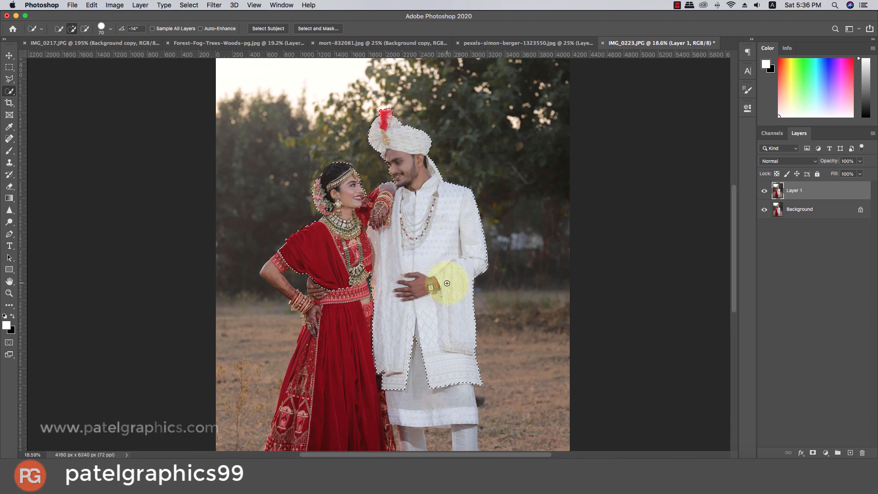
pyautogui.click(350, 296)
pyautogui.moveTo(340, 302); pyautogui.dragTo(372, 294)
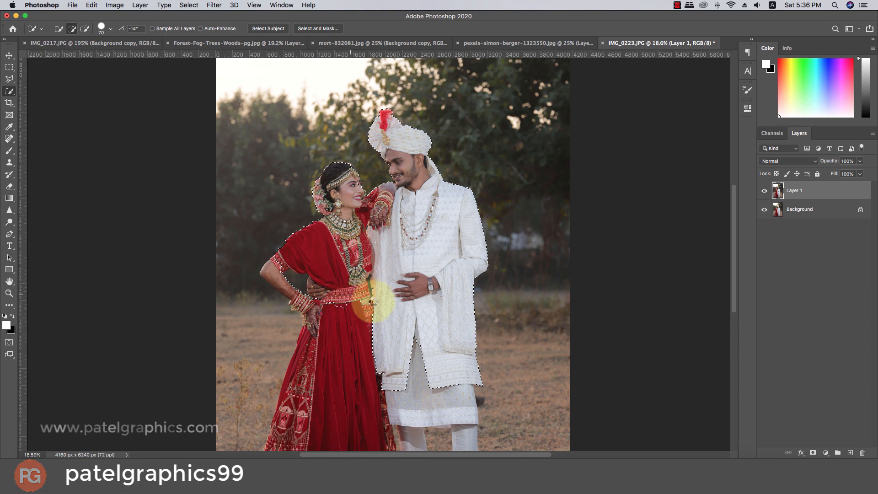
pyautogui.click(356, 304)
pyautogui.scroll(3, 344, 244)
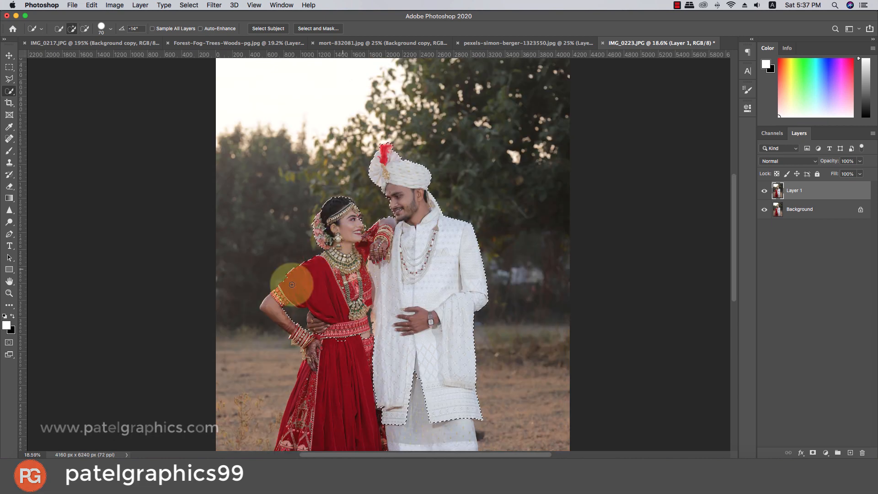
pyautogui.moveTo(291, 284)
pyautogui.mouseDown()
pyautogui.moveTo(270, 307)
pyautogui.moveTo(305, 339)
pyautogui.mouseUp()
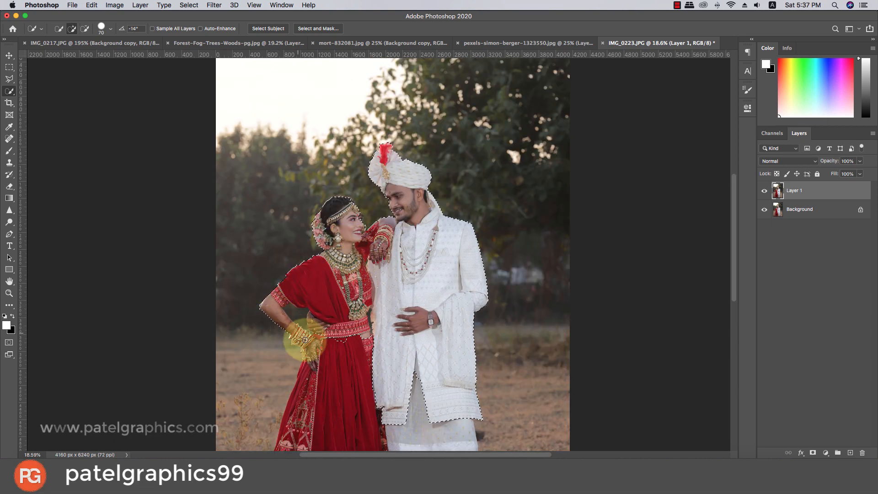
# Extend the selection along the bride's face and mask Layer 1 to the couple through Select and Mask.
pyautogui.scroll(4, 349, 221)
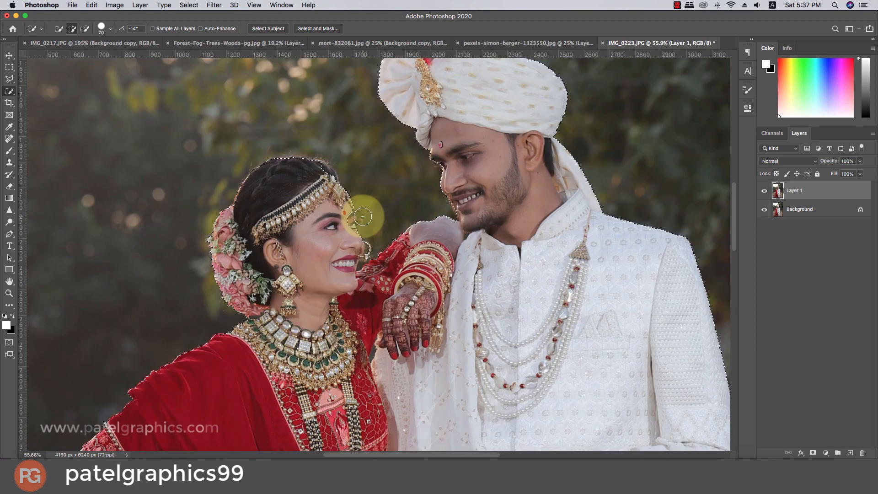
pyautogui.moveTo(348, 225); pyautogui.dragTo(343, 251)
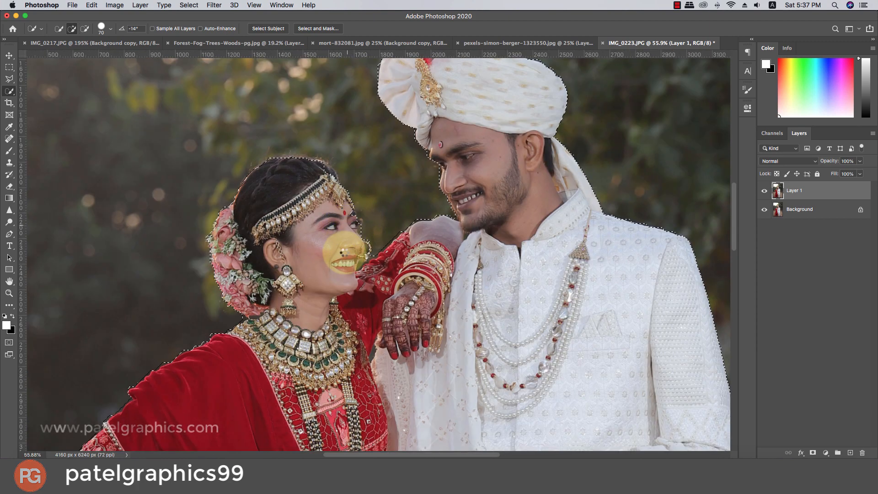
pyautogui.scroll(1, 393, 176)
pyautogui.scroll(5, 416, 195)
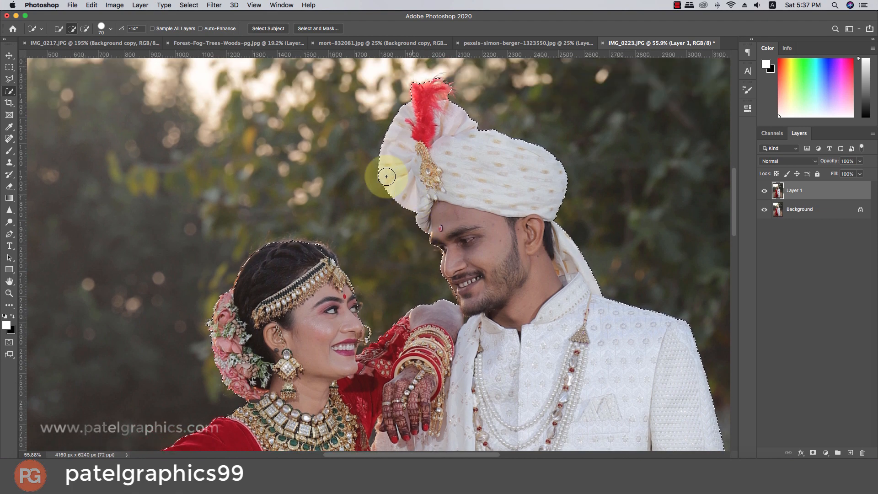
pyautogui.click(329, 27)
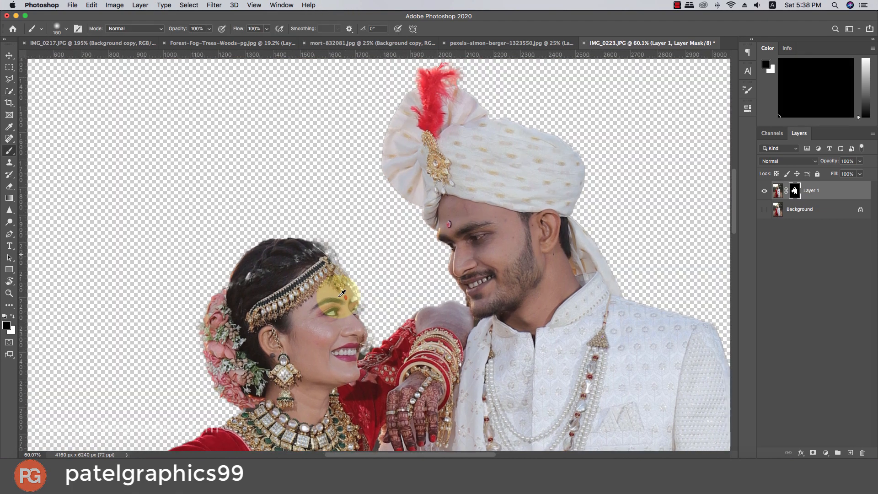
# Paint white with a small soft brush on Layer 1's mask to restore the bride's forehead, hair and headpiece edges.
pyautogui.scroll(5, 335, 293)
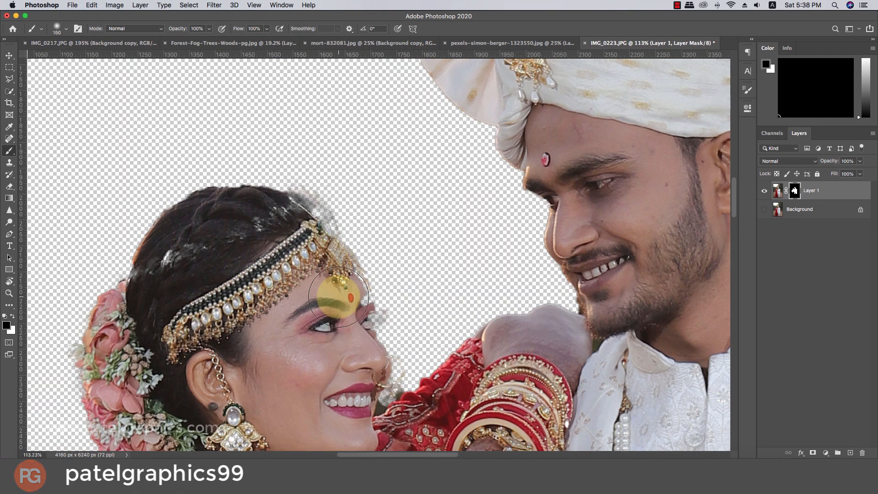
pyautogui.press('[')
pyautogui.moveTo(336, 294); pyautogui.dragTo(359, 312)
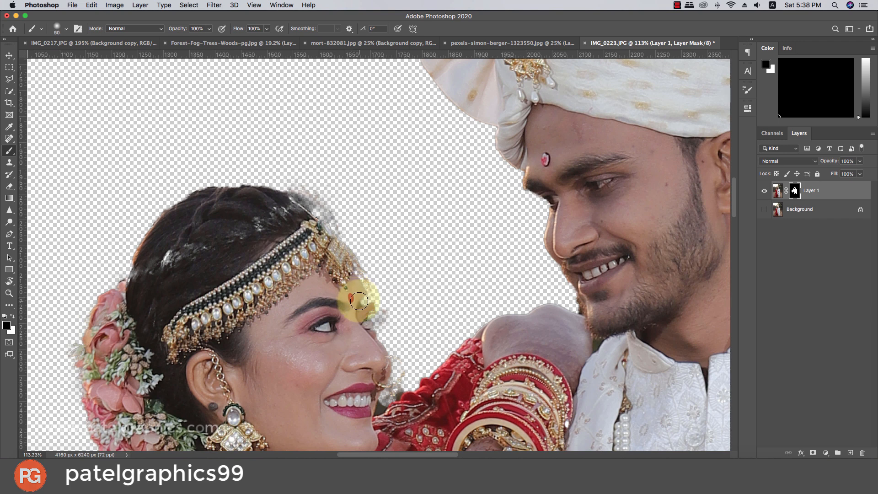
pyautogui.press('super+z')
pyautogui.press('x')
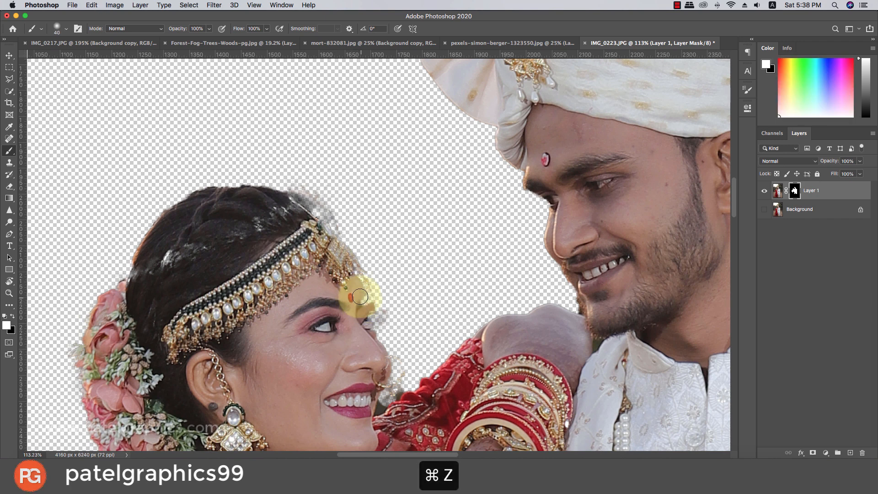
pyautogui.moveTo(358, 302)
pyautogui.mouseDown()
pyautogui.moveTo(333, 239)
pyautogui.moveTo(280, 205)
pyautogui.moveTo(161, 253)
pyautogui.moveTo(135, 285)
pyautogui.moveTo(202, 276)
pyautogui.mouseUp()
pyautogui.press('[')
pyautogui.press('[')
pyautogui.press('[')
pyautogui.moveTo(140, 255)
pyautogui.mouseDown()
pyautogui.moveTo(229, 190)
pyautogui.moveTo(275, 192)
pyautogui.moveTo(317, 212)
pyautogui.moveTo(382, 306)
pyautogui.moveTo(361, 415)
pyautogui.moveTo(390, 387)
pyautogui.mouseUp()
# Touch up Layer 1's mask with a 30 px white brush along the bride's profile, from the eye to the nose ring.
pyautogui.press('[')
pyautogui.press('[')
pyautogui.press('[')
pyautogui.press('x')
pyautogui.press('cmd+z')
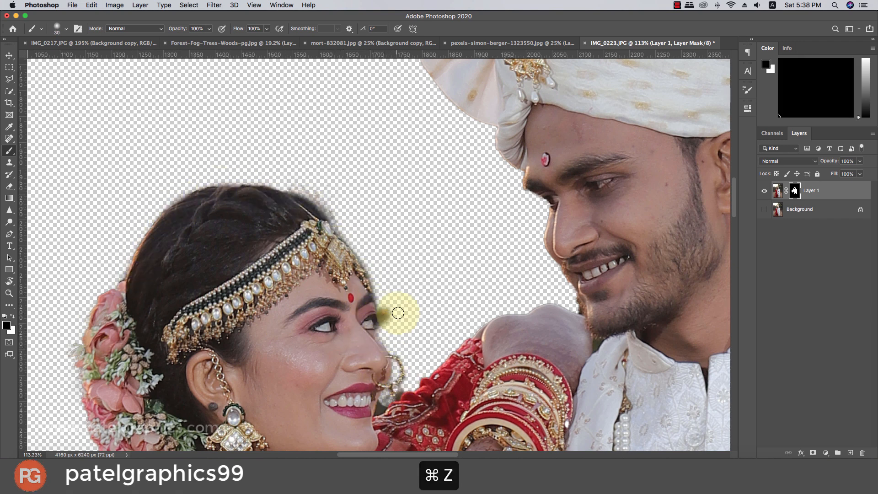
pyautogui.press(']')
pyautogui.press(']')
pyautogui.press('x')
pyautogui.moveTo(379, 316)
pyautogui.mouseDown()
pyautogui.moveTo(384, 361)
pyautogui.moveTo(392, 353)
pyautogui.moveTo(378, 350)
pyautogui.moveTo(367, 367)
pyautogui.moveTo(378, 381)
pyautogui.mouseUp()
pyautogui.press('x')
pyautogui.scroll(-2, 382, 333)
pyautogui.press('x')
# Bring the masked couple layer into the Forest-Fog-Trees-Woods composite and position it over the middle of the scene.
pyautogui.scroll(-10, 469, 352)
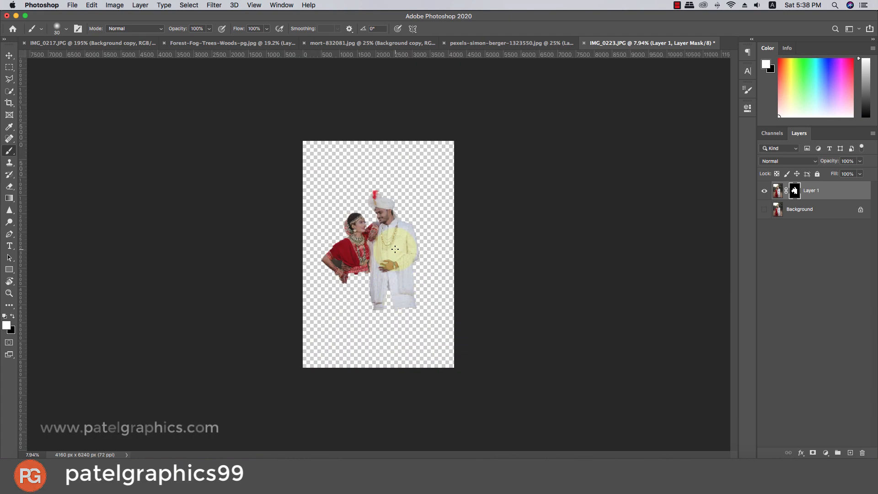
pyautogui.press('v')
pyautogui.moveTo(369, 173); pyautogui.dragTo(270, 99)
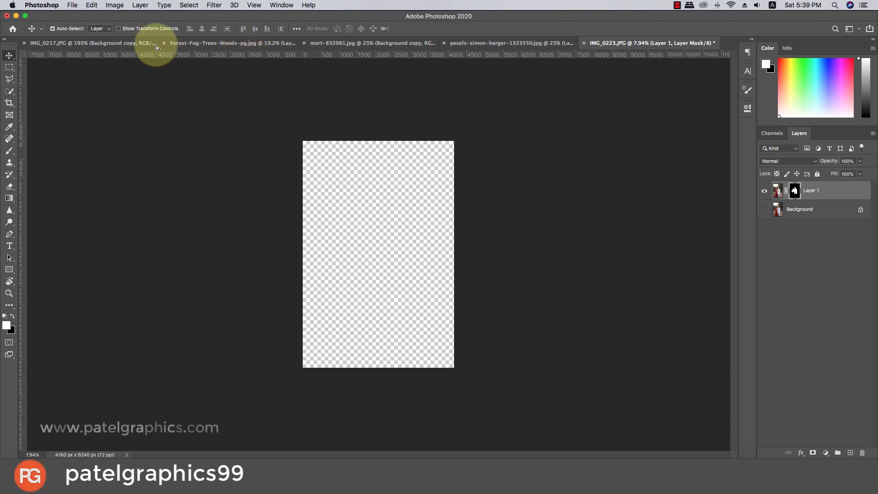
pyautogui.click(104, 44)
pyautogui.click(193, 42)
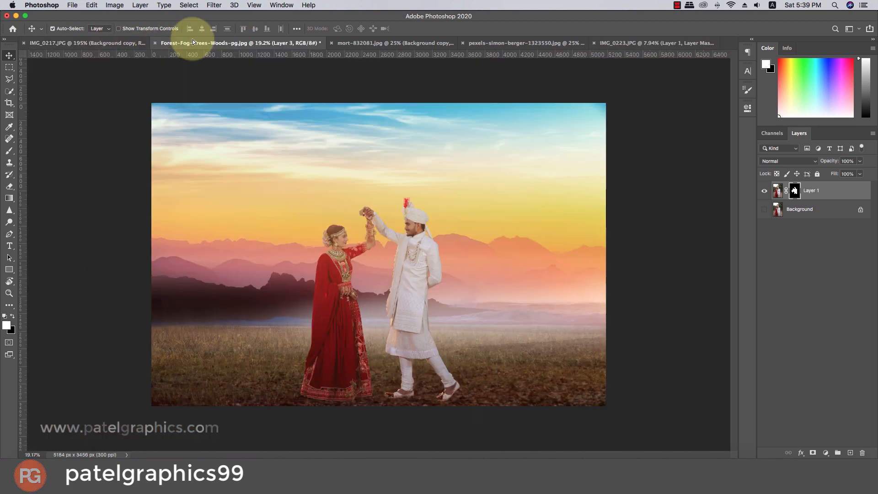
pyautogui.moveTo(421, 176); pyautogui.dragTo(388, 226)
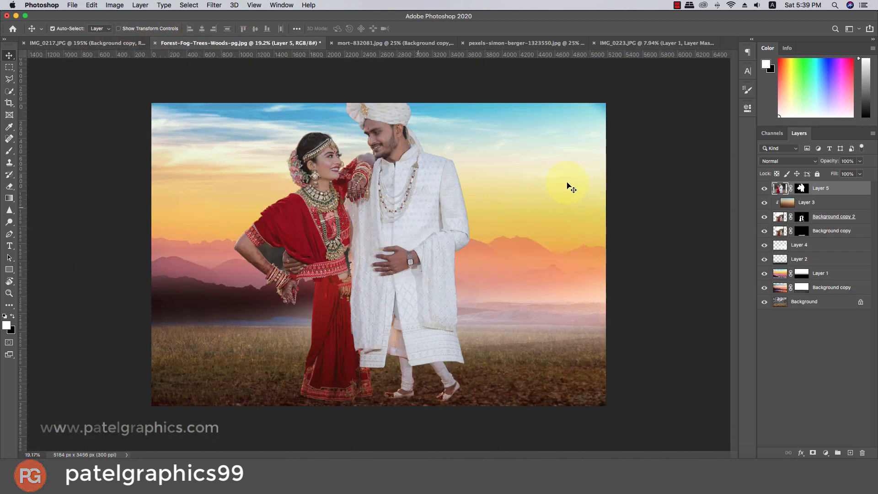
# Place Layer 5 behind the small couple's layers, directly above Layer 4, and blend it in Hard Light mode.
pyautogui.moveTo(832, 227); pyautogui.dragTo(832, 238)
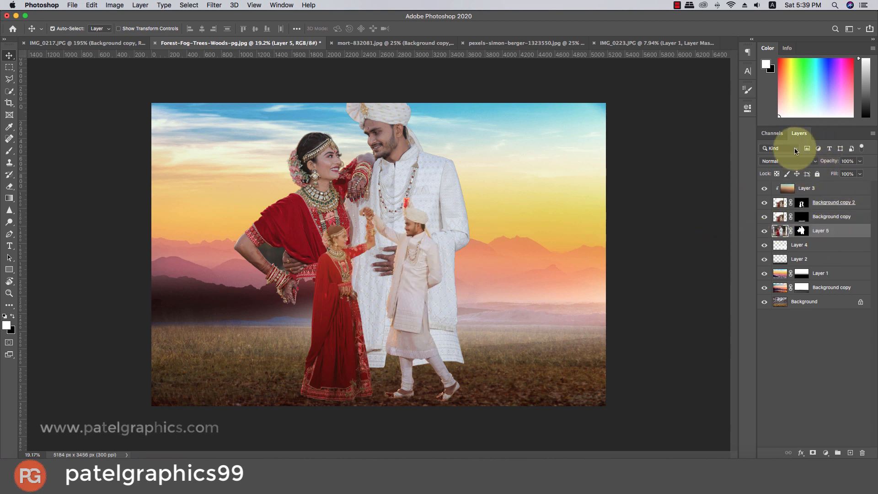
pyautogui.click(788, 161)
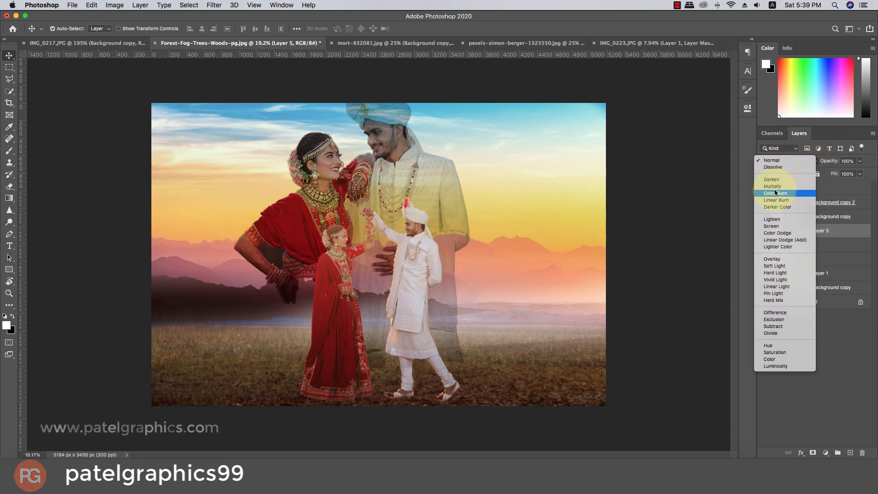
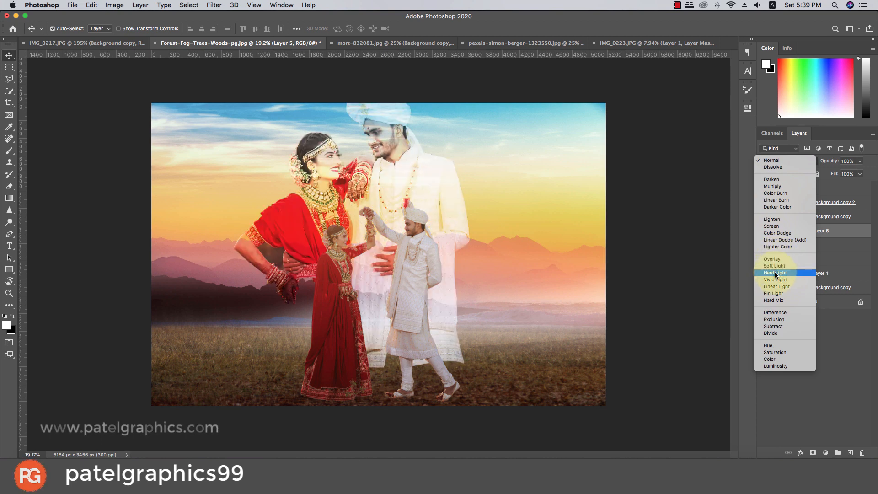
pyautogui.scroll(-2, 774, 272)
pyautogui.click(774, 243)
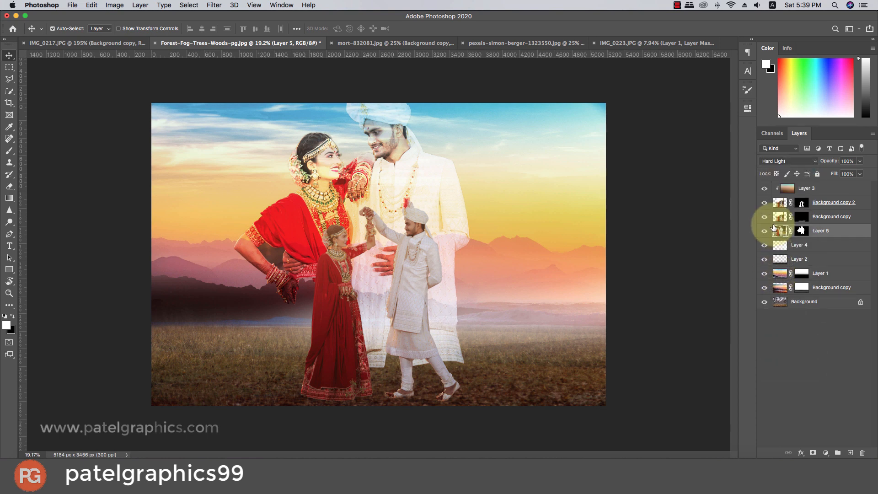
# Scale Layer 5 proportionally to about 166% and move it down and right so both faces fill the sky.
pyautogui.press('super+t')
pyautogui.press('super+minus')
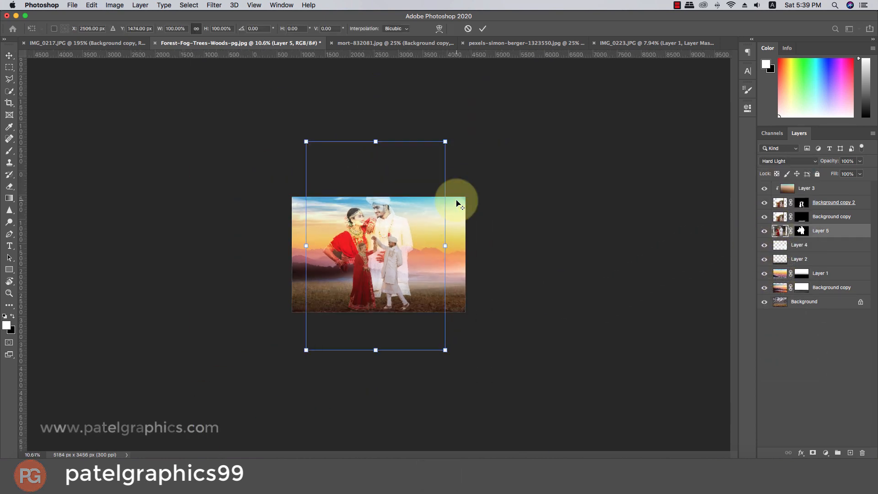
pyautogui.moveTo(451, 130); pyautogui.dragTo(521, 91)
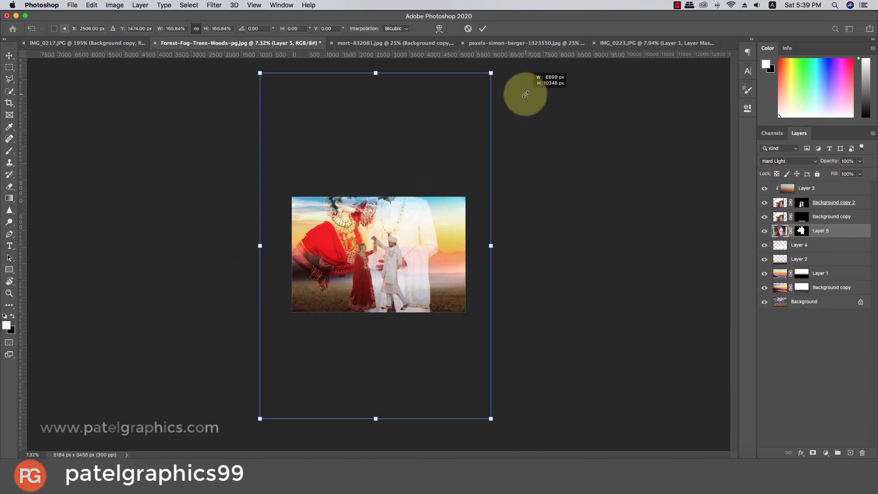
pyautogui.moveTo(463, 151); pyautogui.dragTo(473, 169)
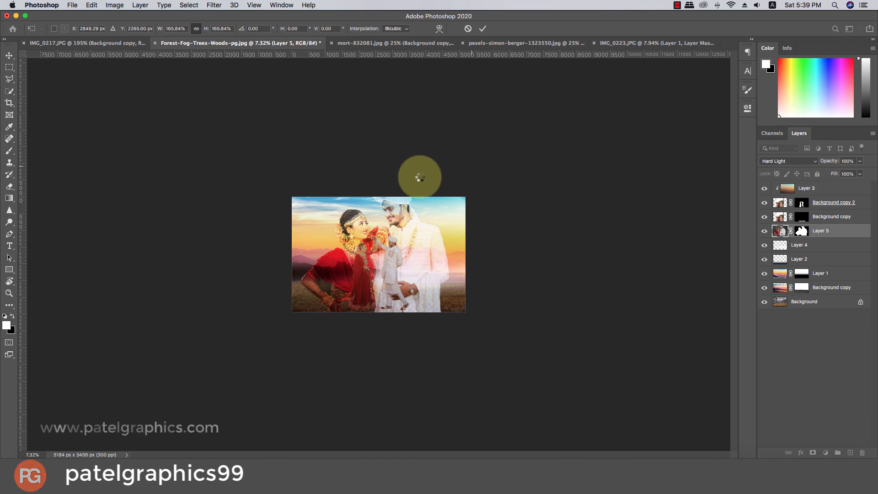
# Apply the pending transform to Layer 5 and reduce the layer's opacity to 54%.
pyautogui.press('Return')
pyautogui.scroll(5, 395, 187)
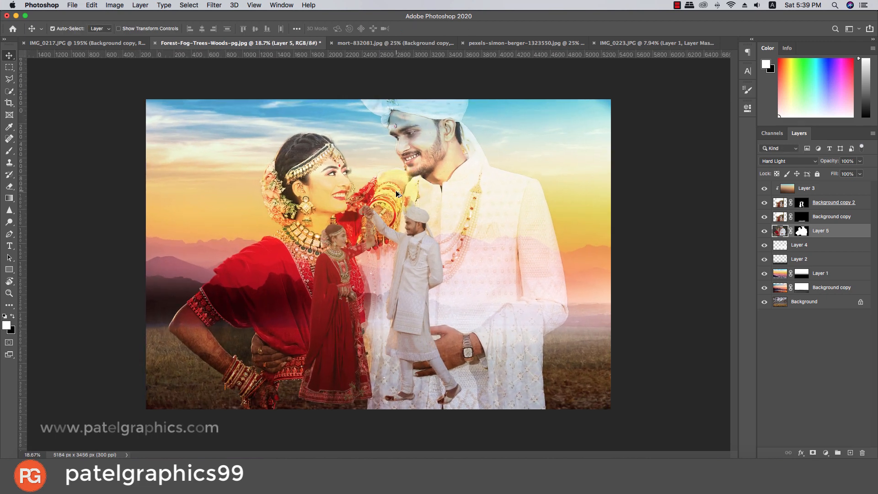
pyautogui.click(858, 165)
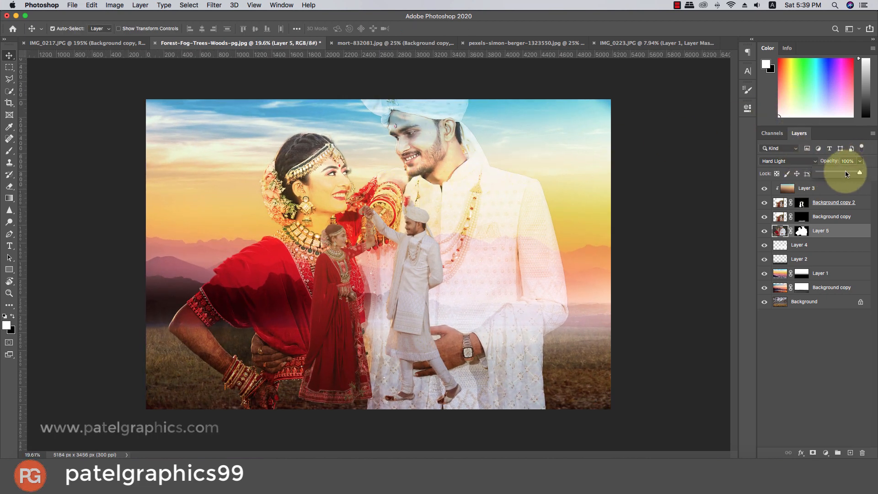
pyautogui.moveTo(860, 172); pyautogui.dragTo(840, 171)
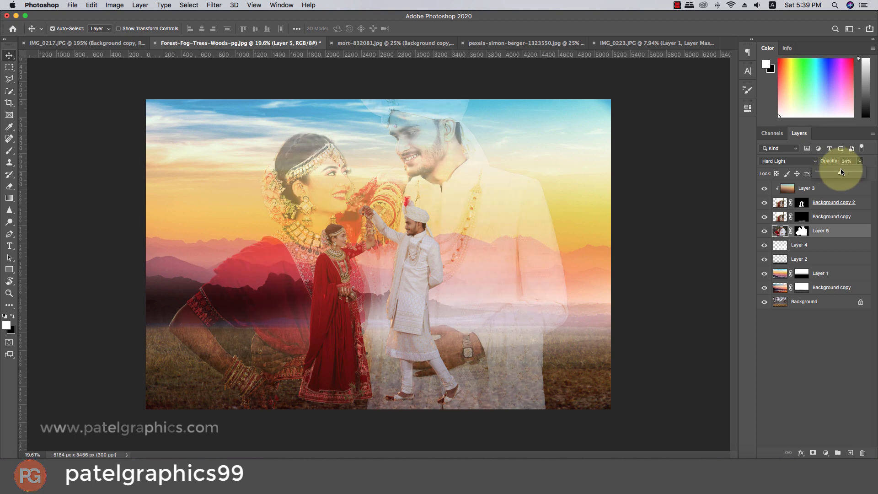
# Hide the lower part of the large couple over the grass field by painting Layer 5's mask with a 1300 px black brush.
pyautogui.click(800, 231)
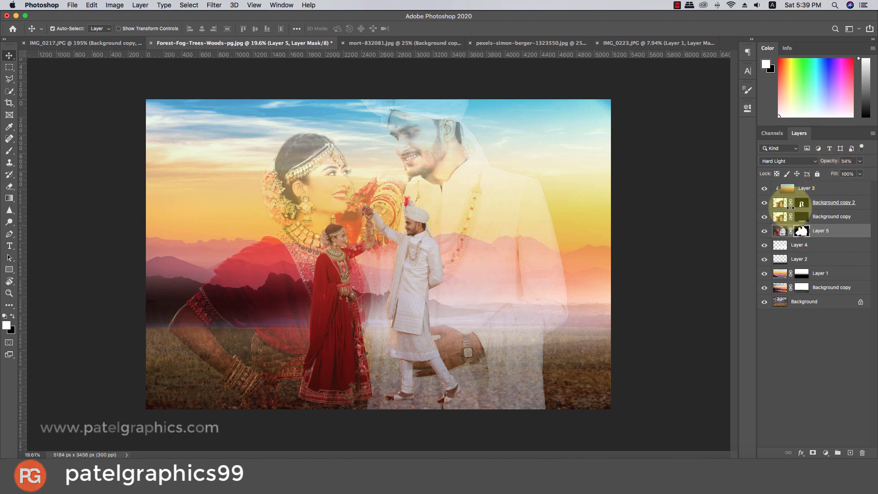
pyautogui.press('b')
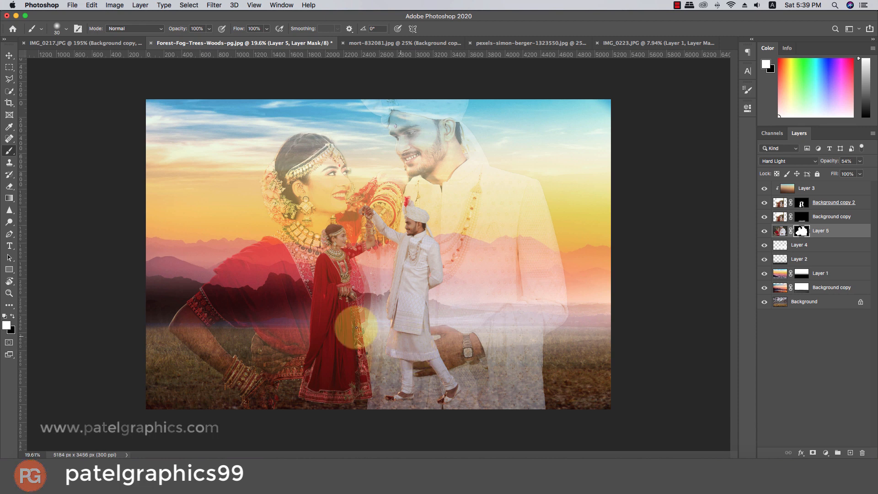
pyautogui.press(']')
pyautogui.press(']')
pyautogui.press(']')
pyautogui.press(']')
pyautogui.press(']')
pyautogui.press(']')
pyautogui.press(']')
pyautogui.press(']')
pyautogui.press(']')
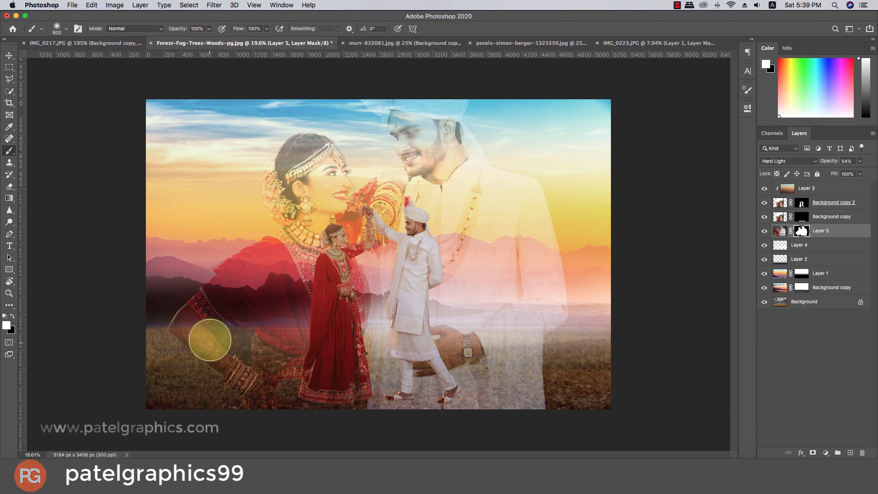
pyautogui.press(']')
pyautogui.press(']')
pyautogui.press(']')
pyautogui.press(']')
pyautogui.press(']')
pyautogui.press(']')
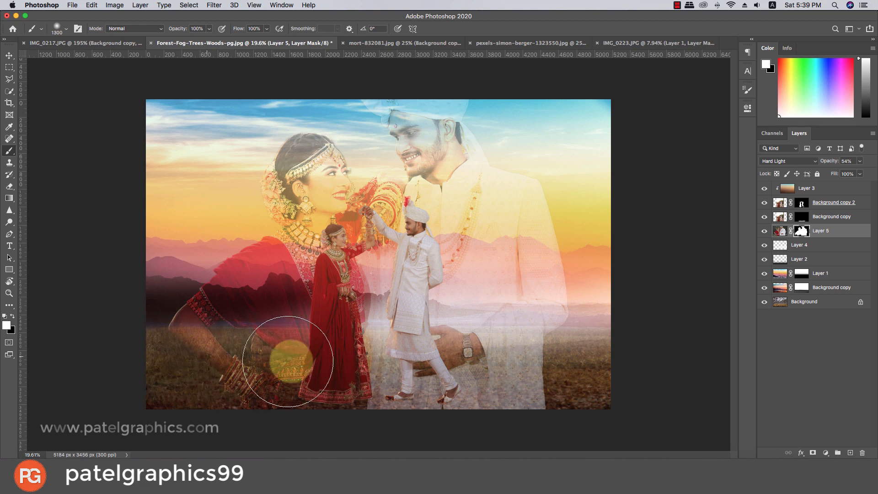
pyautogui.press('x')
pyautogui.moveTo(598, 353); pyautogui.dragTo(118, 363)
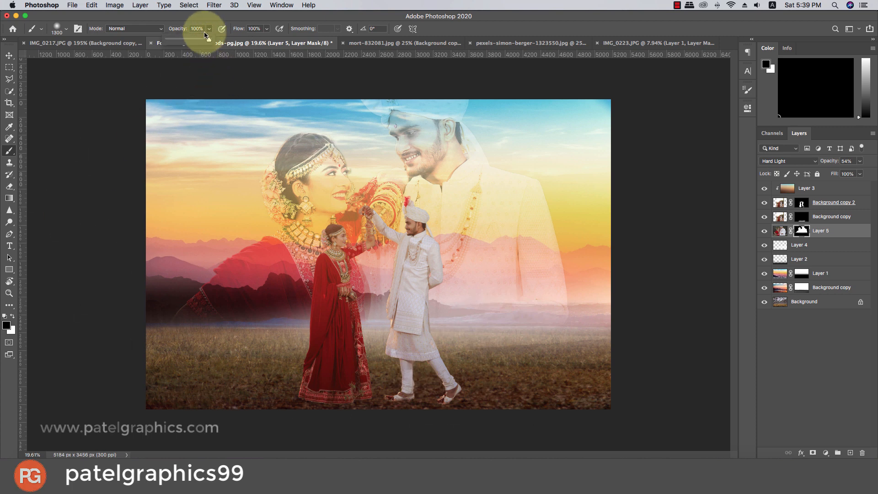
# Fade the large couple's lower edges into the hills on Layer 5's mask with a 31% opacity brush, enlarging it from 1300 to 2000 px.
pyautogui.moveTo(205, 36); pyautogui.dragTo(180, 35)
pyautogui.moveTo(170, 293)
pyautogui.mouseDown()
pyautogui.moveTo(148, 307)
pyautogui.moveTo(164, 316)
pyautogui.mouseUp()
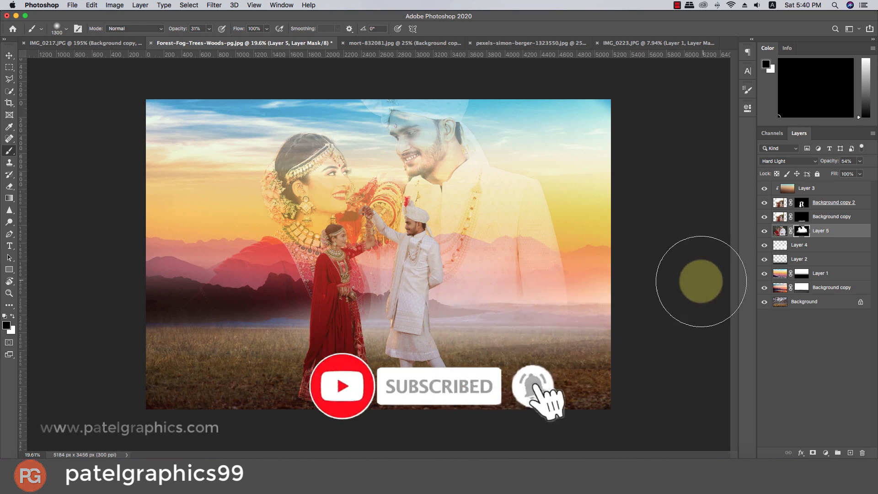
pyautogui.press(']')
pyautogui.press(']')
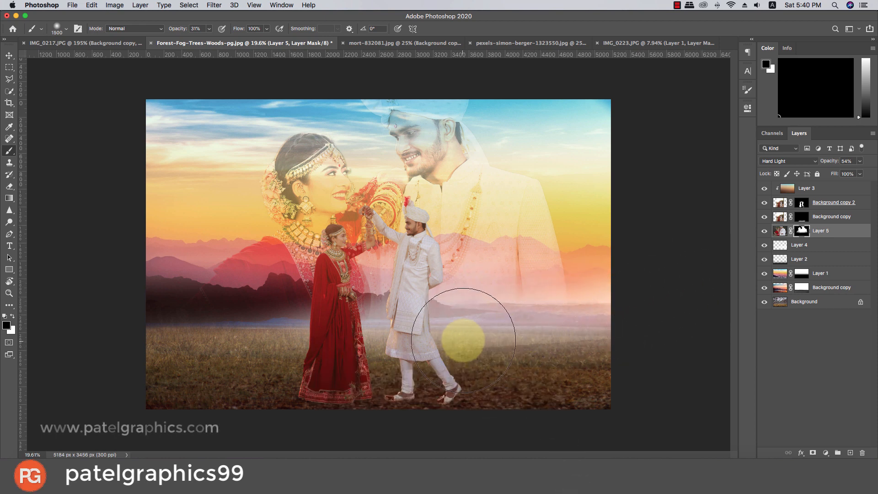
pyautogui.press(']')
pyautogui.press(']')
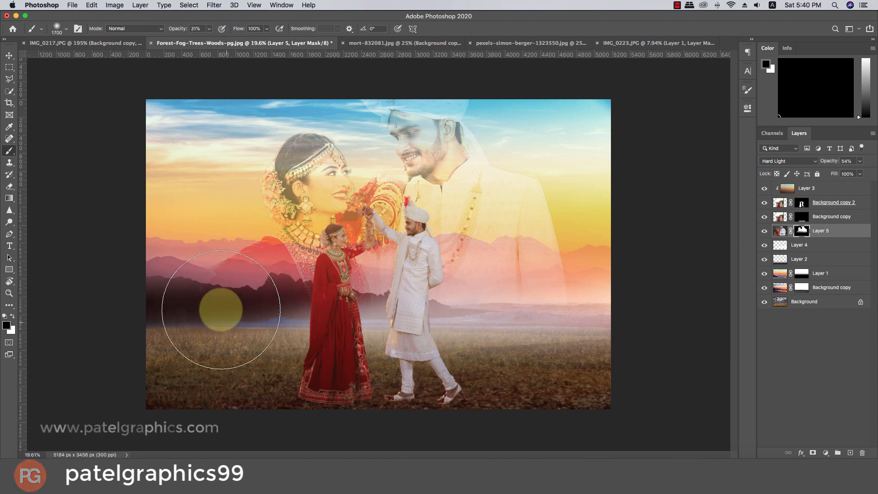
pyautogui.press(']')
pyautogui.press(']')
pyautogui.press(']')
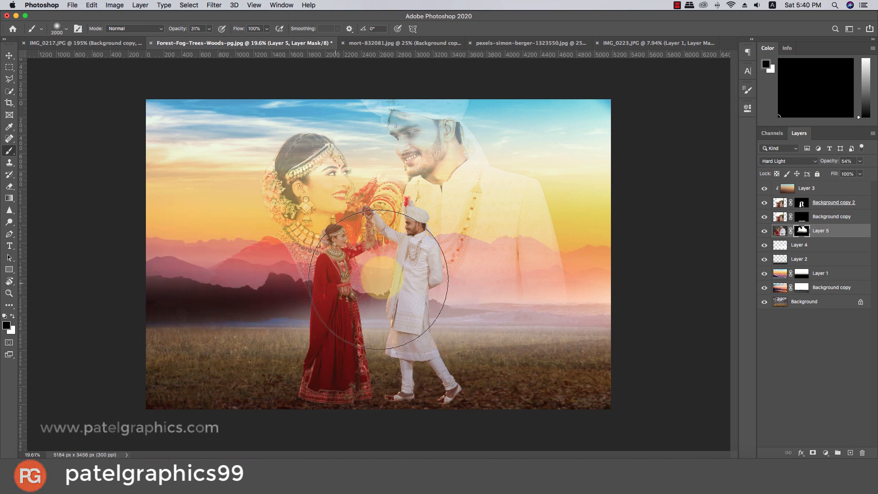
# Soften Layer 5's mask behind the small couple's raised hands and the small bride, using an 800 to 1100 px brush at 31% opacity.
pyautogui.press('[')
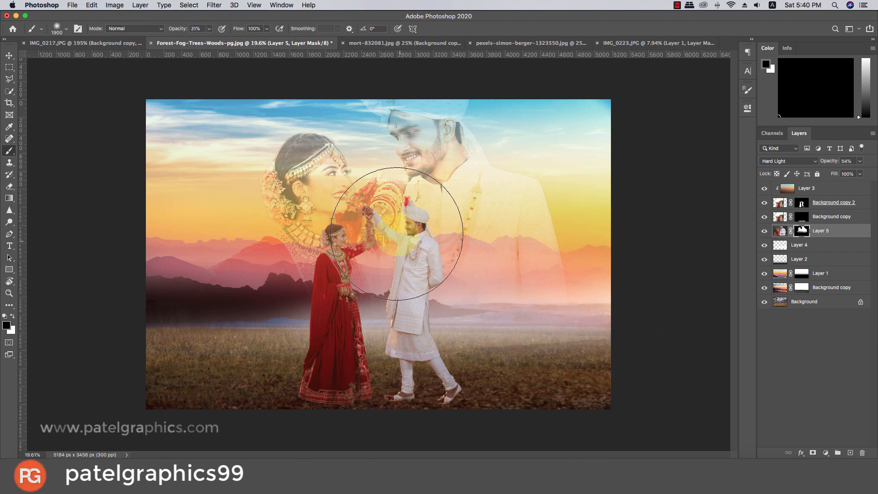
pyautogui.press('[')
pyautogui.press('[')
pyautogui.press('[')
pyautogui.press('[')
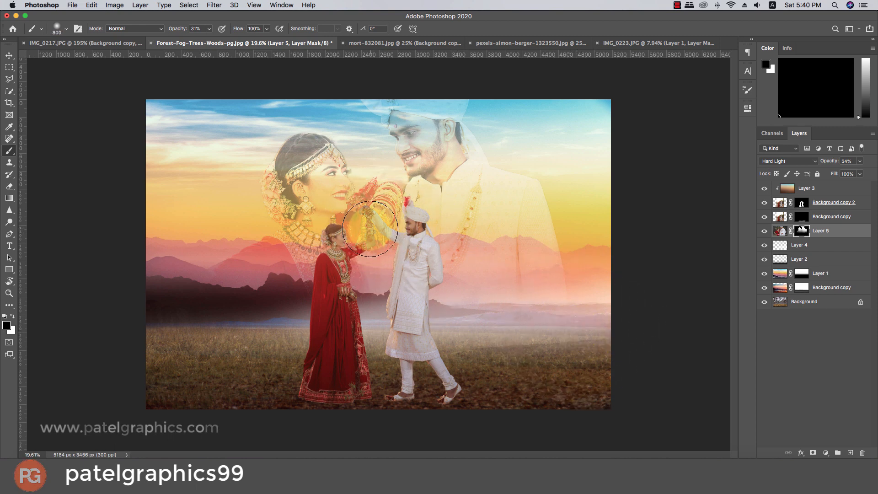
pyautogui.moveTo(374, 225); pyautogui.dragTo(366, 247)
pyautogui.press(']')
pyautogui.press(']')
pyautogui.press(']')
pyautogui.moveTo(318, 274); pyautogui.dragTo(325, 279)
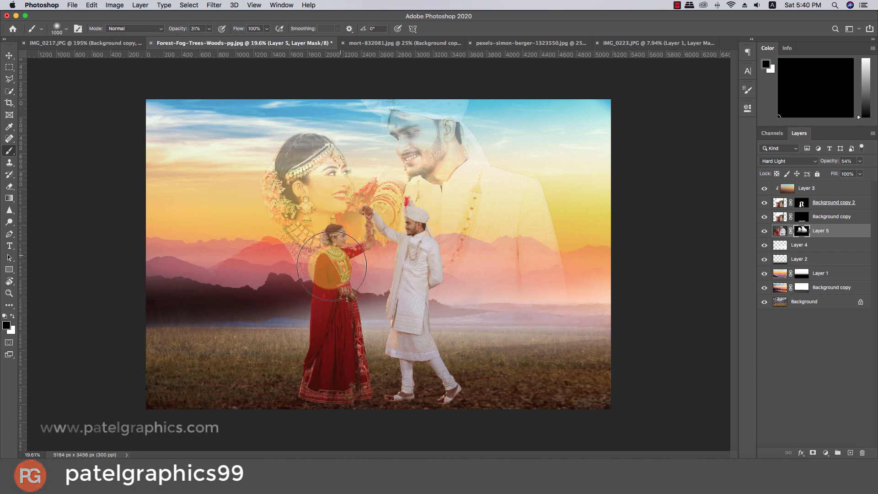
pyautogui.press(']')
pyautogui.press(']')
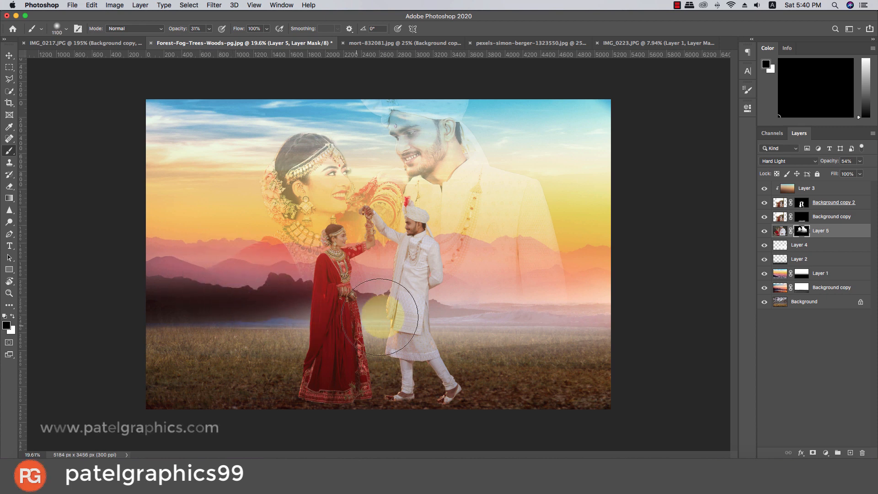
pyautogui.press(']')
pyautogui.press(']')
pyautogui.press(']')
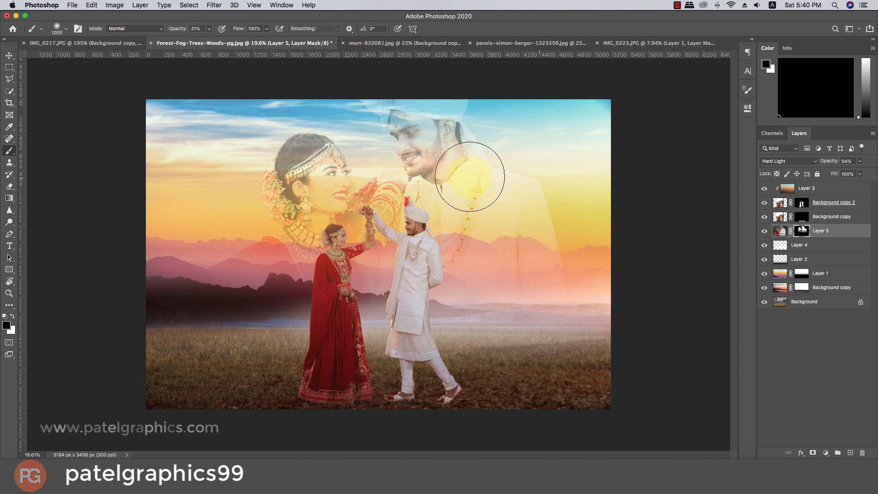
# Restore the brush opacity to 100% and blend the large groom's outer sleeve and shoulder into the sky on Layer 5's mask.
pyautogui.press('[')
pyautogui.press('[')
pyautogui.press('[')
pyautogui.press('[')
pyautogui.press('[')
pyautogui.press('[')
pyautogui.moveTo(216, 39); pyautogui.dragTo(337, 36)
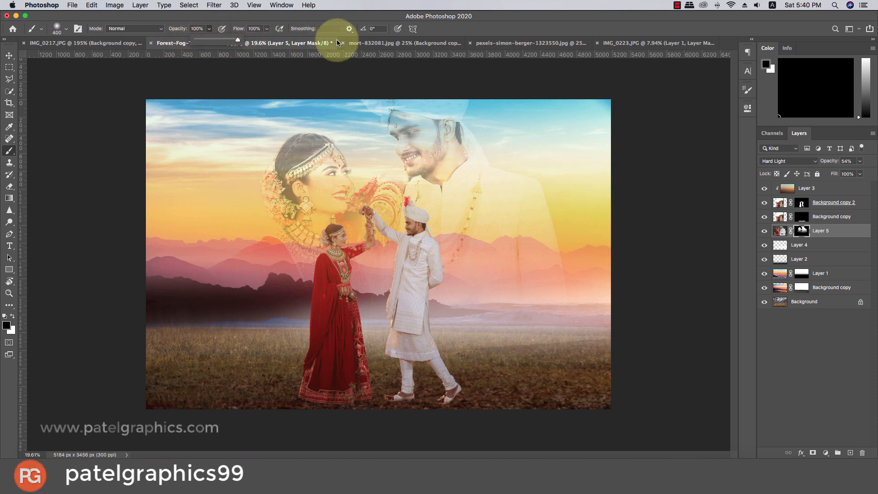
pyautogui.press('[')
pyautogui.press('[')
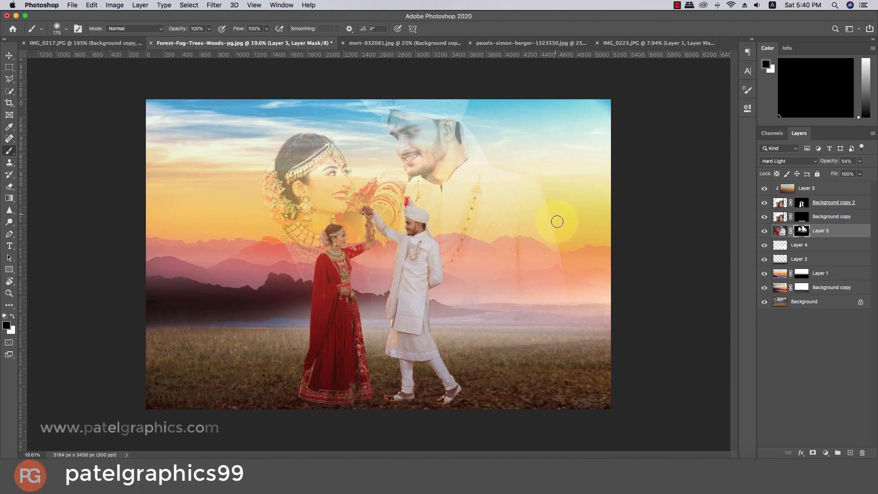
pyautogui.press(']')
pyautogui.press(']')
pyautogui.press(']')
pyautogui.press(']')
pyautogui.press(']')
pyautogui.press(']')
pyautogui.press(']')
pyautogui.press(']')
pyautogui.press(']')
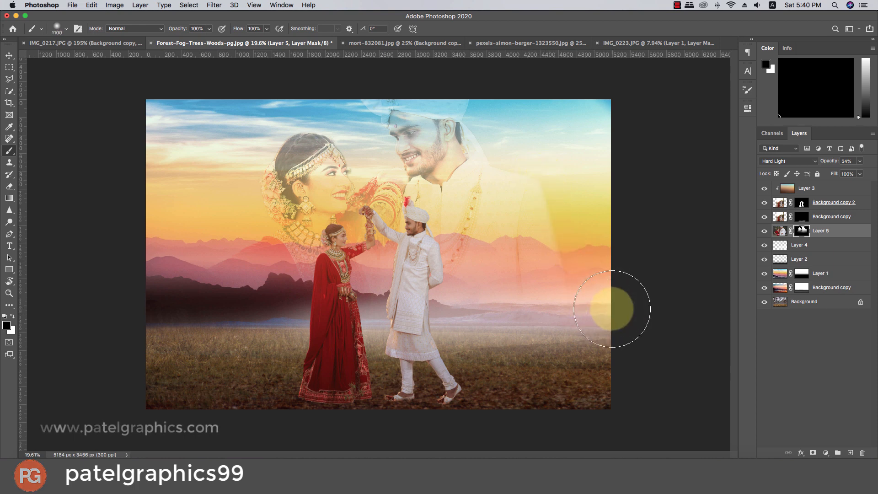
pyautogui.press(']')
pyautogui.press(']')
pyautogui.press(']')
pyautogui.press(']')
pyautogui.press(']')
pyautogui.press(']')
pyautogui.press(']')
pyautogui.press(']')
pyautogui.press(']')
pyautogui.press(']')
pyautogui.press(']')
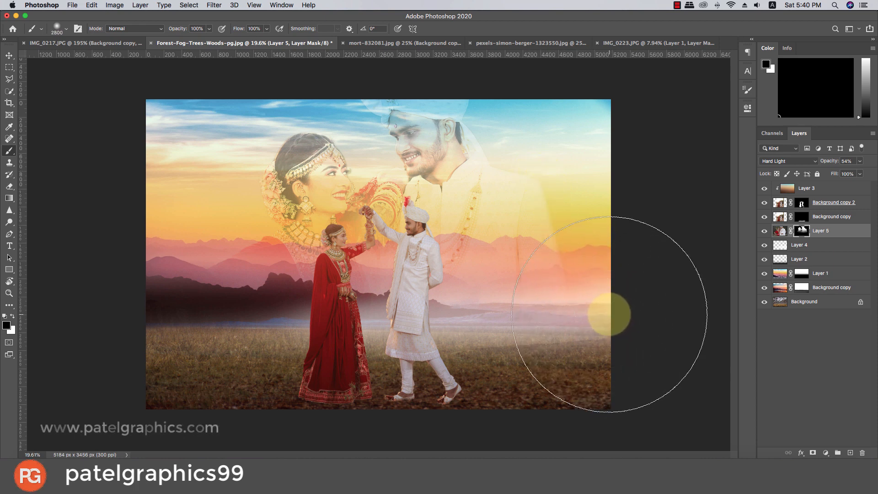
# Fade the veil behind the large groom's neck on Layer 5's mask, reducing the black brush from 1900 to 400 px.
pyautogui.press('[')
pyautogui.press('[')
pyautogui.press('[')
pyautogui.press('[')
pyautogui.press('[')
pyautogui.press('[')
pyautogui.press('[')
pyautogui.press('[')
pyautogui.press('[')
pyautogui.press('[')
pyautogui.press('[')
pyautogui.press('[')
pyautogui.press('[')
pyautogui.press('[')
pyautogui.press('[')
pyautogui.press('[')
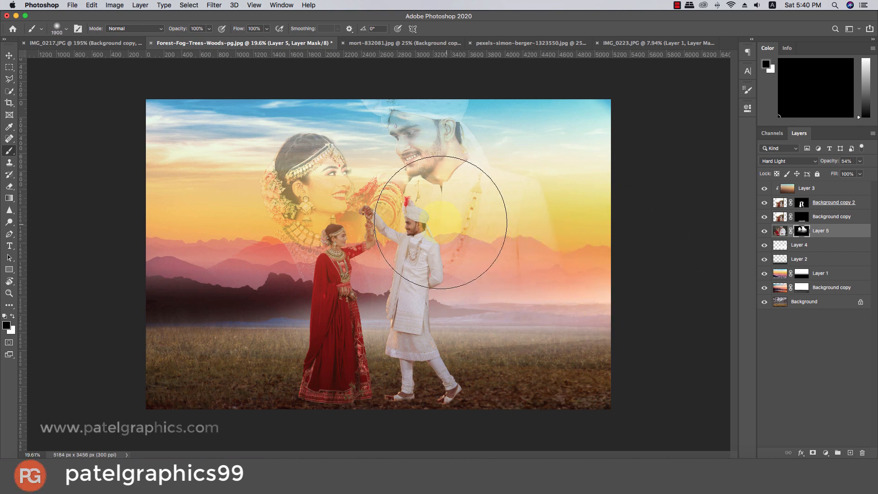
pyautogui.moveTo(440, 135); pyautogui.dragTo(484, 120)
pyautogui.press('[')
pyautogui.press('[')
pyautogui.press('[')
pyautogui.press('[')
pyautogui.press('[')
pyautogui.press('[')
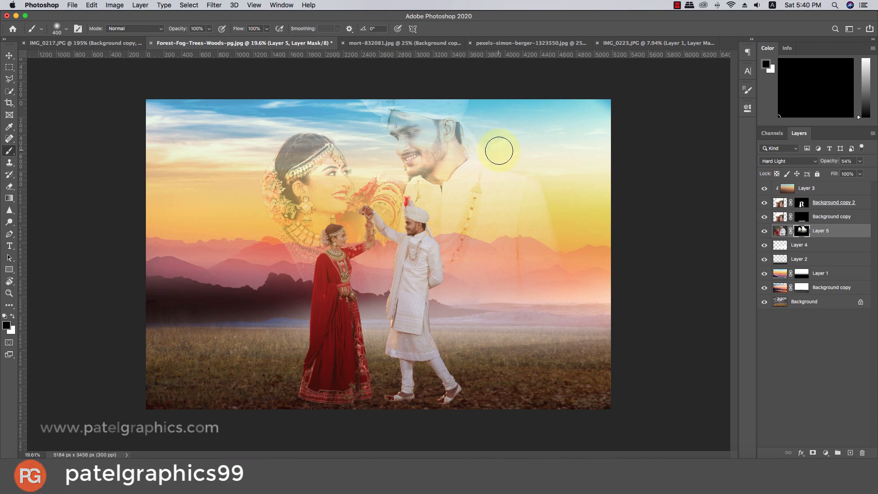
# Clean Layer 5's mask beside the large groom's chin and above the bride's bangles with a 15 to 25 px black brush.
pyautogui.press('[')
pyautogui.press('[')
pyautogui.press('[')
pyautogui.press('[')
pyautogui.press('[')
pyautogui.press('[')
pyautogui.press('[')
pyautogui.press('[')
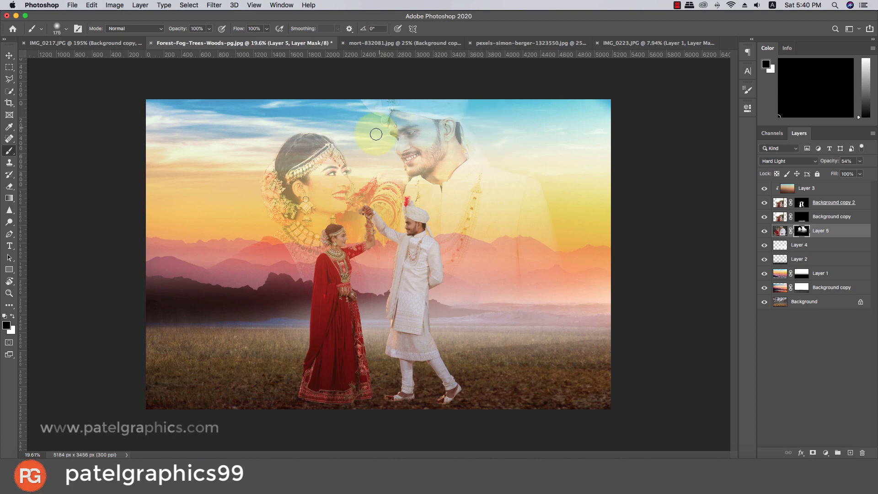
pyautogui.scroll(8, 402, 166)
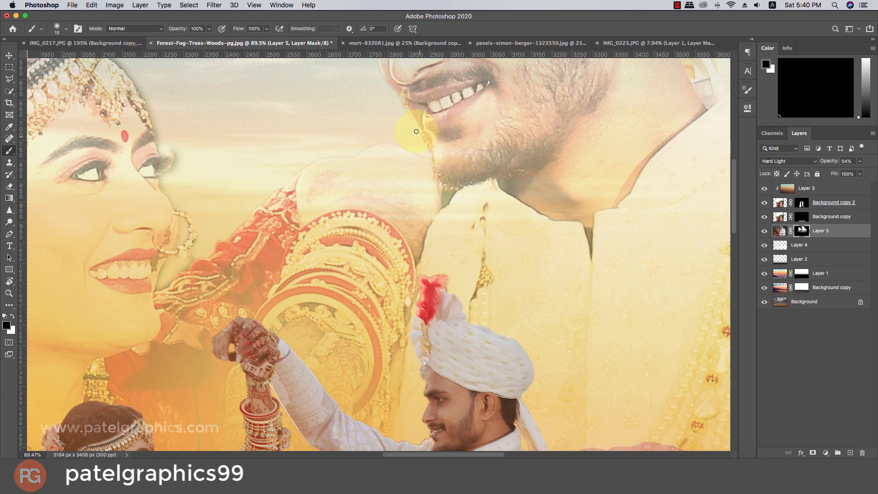
pyautogui.press(']')
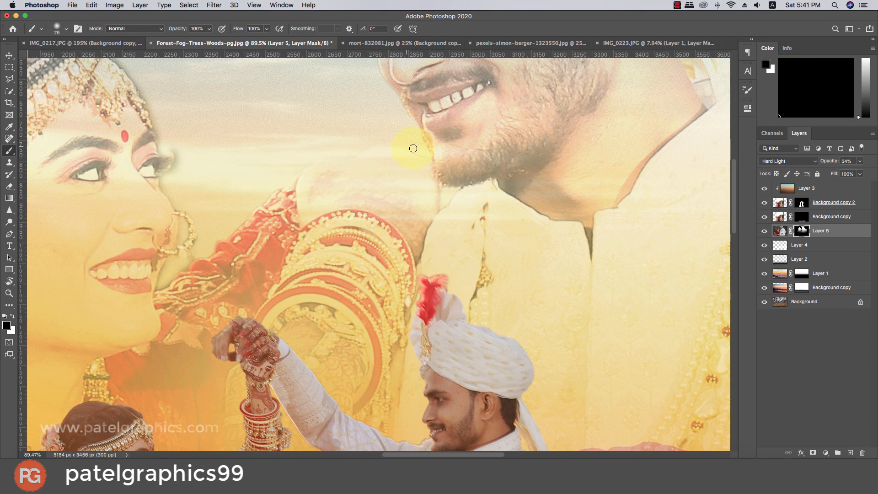
pyautogui.scroll(-5, 337, 152)
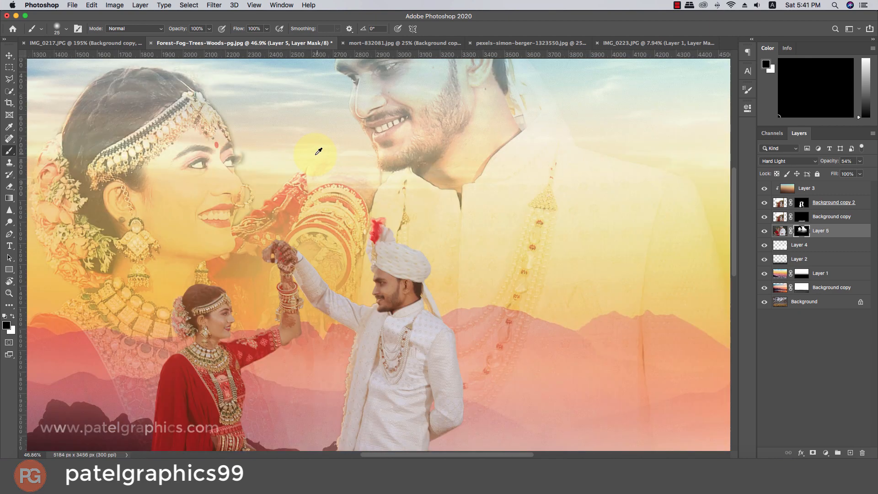
# Remove the fringe along the large bride's profile on Layer 5's mask with a 25 px brush.
pyautogui.press('x')
pyautogui.press('x')
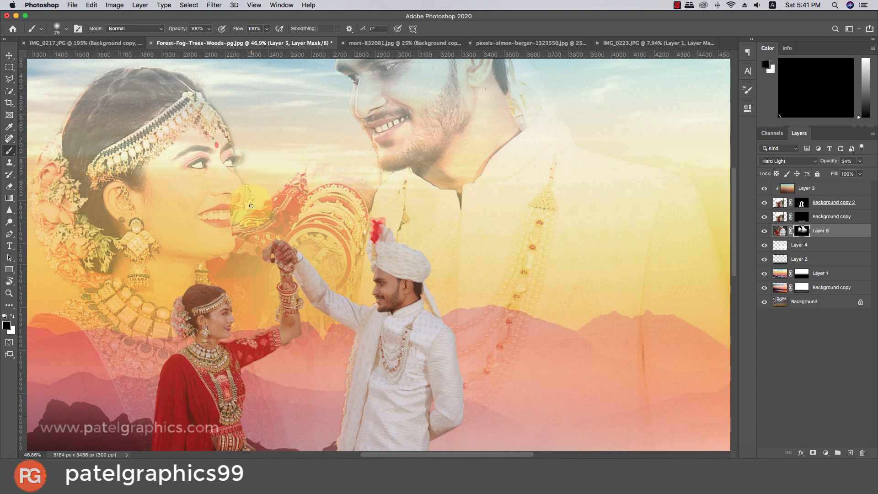
pyautogui.press('x')
pyautogui.press('x')
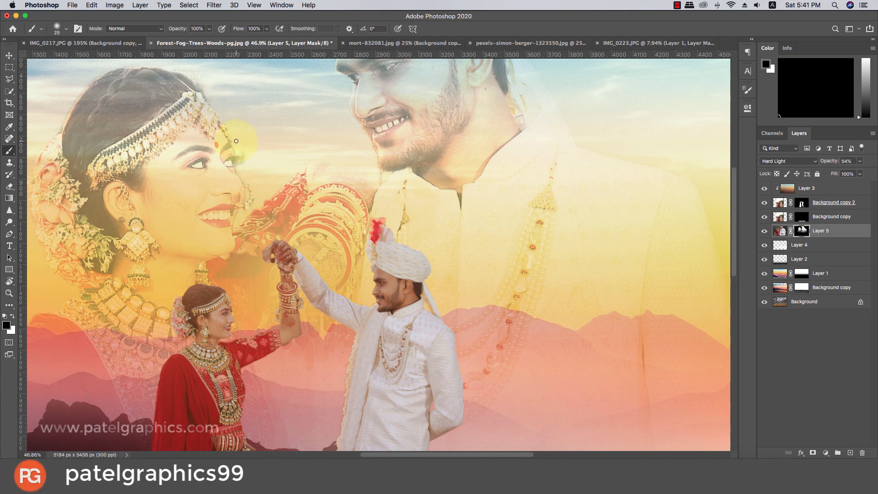
pyautogui.scroll(-5, 236, 141)
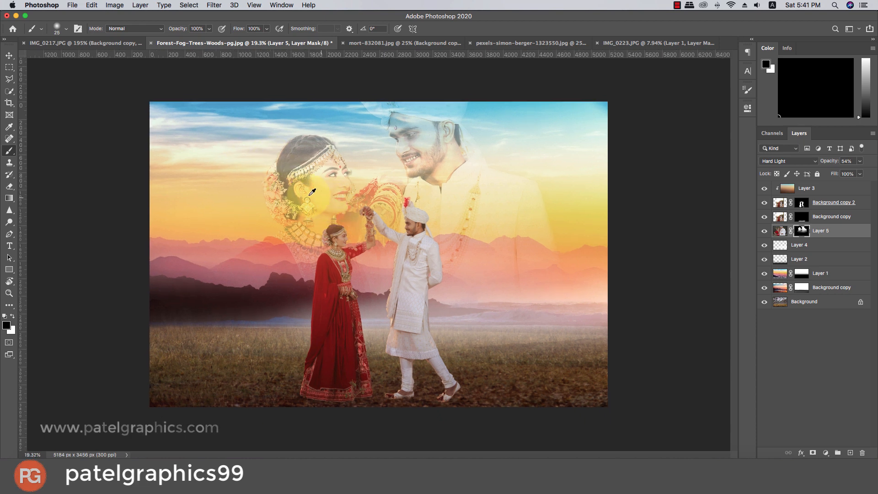
# Enlarge the brush to 200 px and soften Layer 5's mask around the large bride's head.
pyautogui.press(']')
pyautogui.press(']')
pyautogui.press(']')
pyautogui.press(']')
pyautogui.press(']')
pyautogui.press(']')
pyautogui.press(']')
pyautogui.press(']')
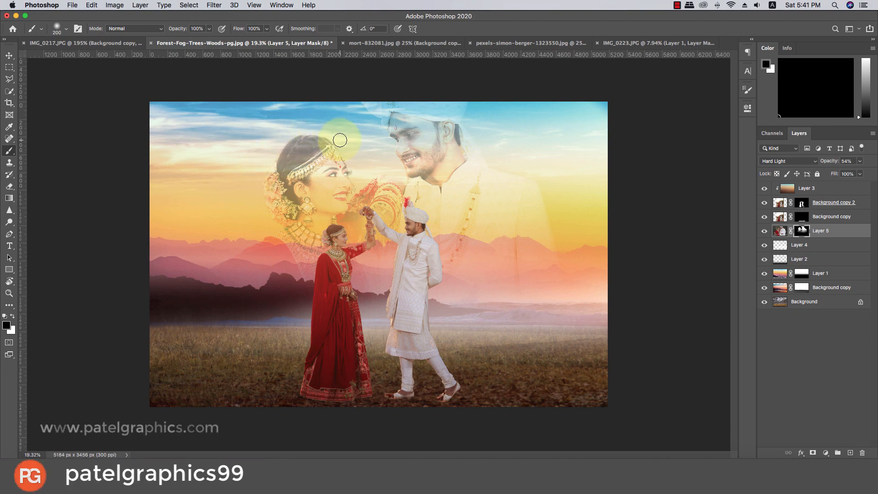
pyautogui.scroll(-3, 339, 140)
pyautogui.scroll(2, 428, 241)
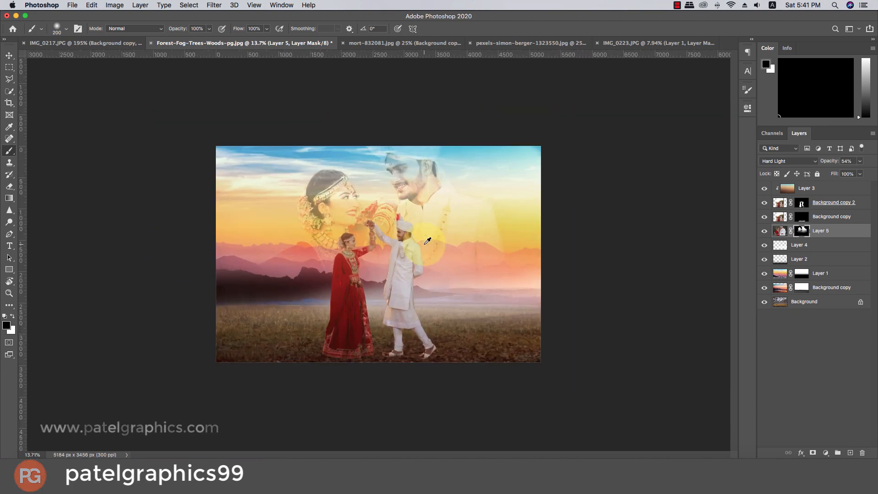
pyautogui.scroll(1, 427, 241)
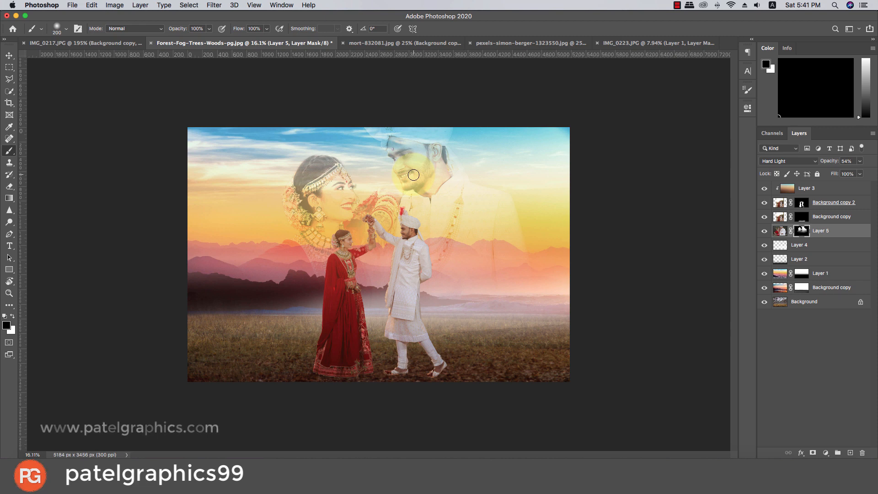
# Make Layer 5's image active instead of its mask, with white as the foreground colour.
pyautogui.click(780, 231)
pyautogui.press('x')
pyautogui.scroll(3, 394, 213)
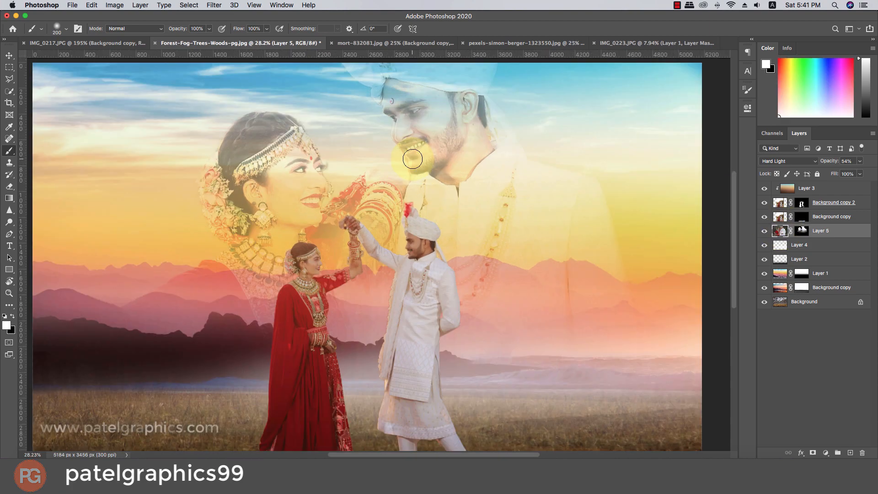
pyautogui.scroll(-2, 407, 166)
pyautogui.scroll(-3, 405, 165)
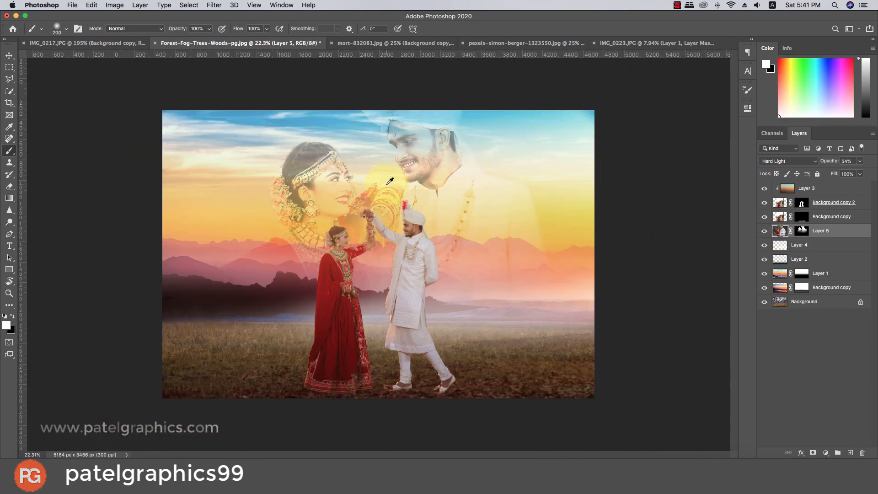
# Add a new empty layer at the top of the layer stack, above Layer 3.
pyautogui.press('v')
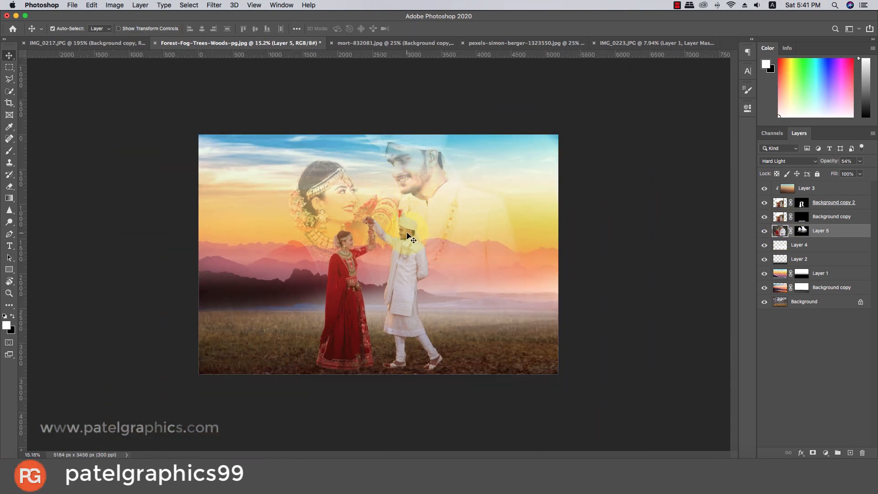
pyautogui.moveTo(407, 235); pyautogui.dragTo(380, 206)
pyautogui.scroll(-2, 381, 207)
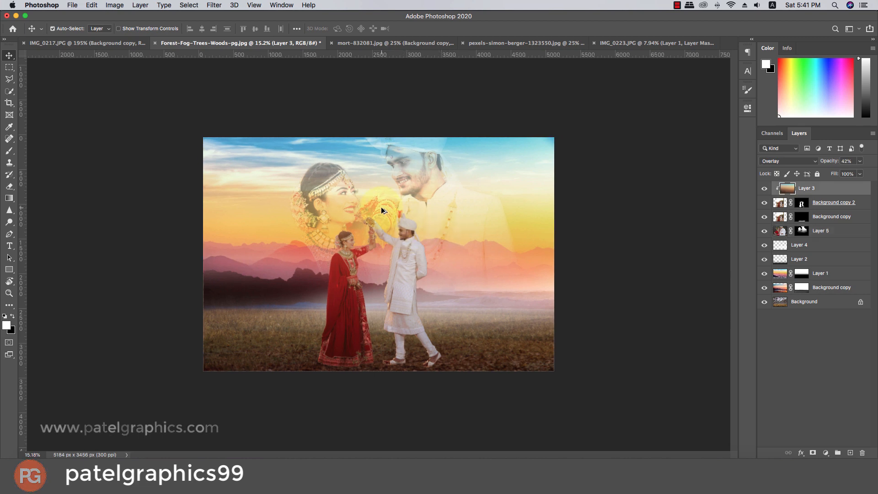
pyautogui.scroll(-1, 381, 206)
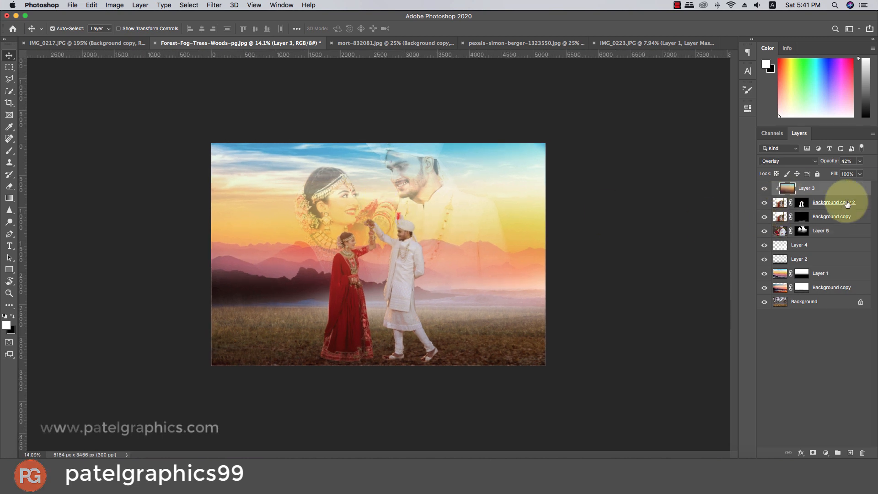
pyautogui.click(849, 452)
pyautogui.scroll(5, 401, 236)
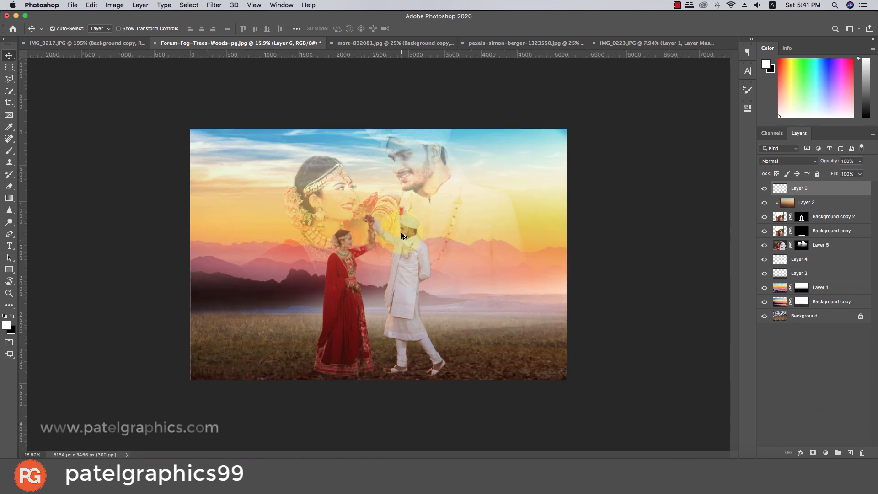
pyautogui.scroll(-4, 400, 235)
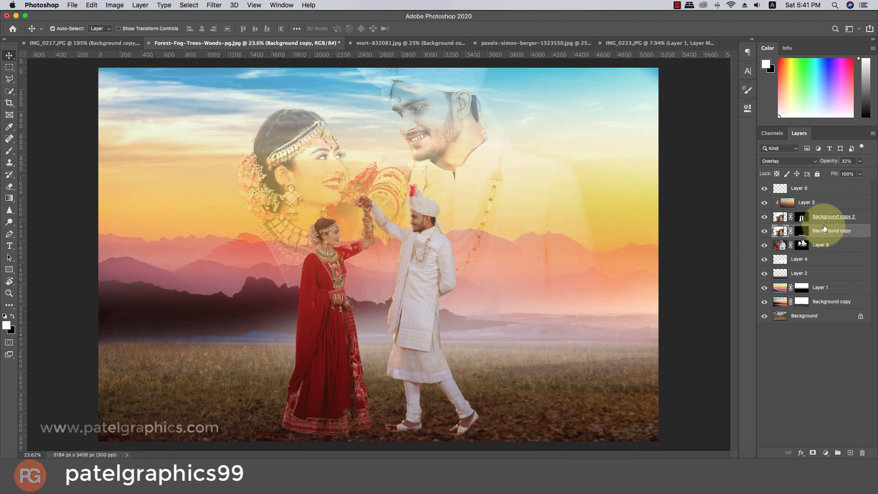
# Merge the full-length couple layers Background copy 2 and Background copy into one layer.
pyautogui.click(829, 219)
pyautogui.click(764, 217)
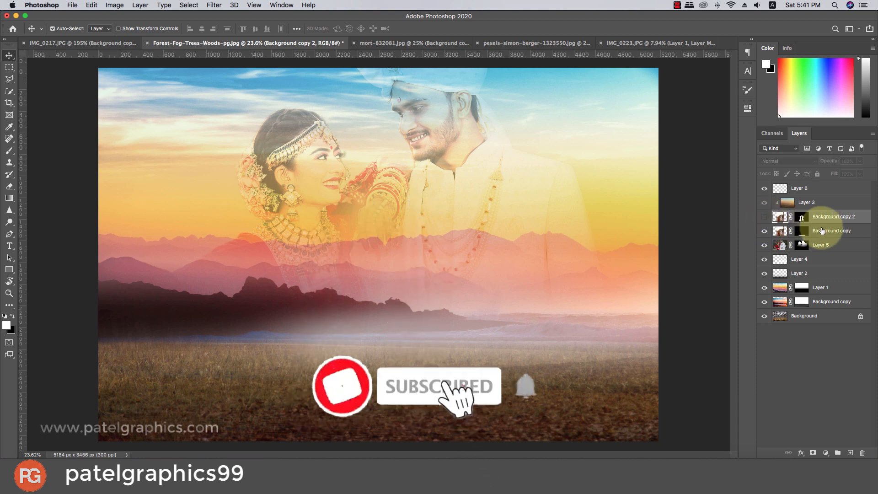
pyautogui.click(764, 217)
pyautogui.keyDown('shift'); pyautogui.click(829, 232); pyautogui.keyUp('shift')
pyautogui.rightClick(854, 229)
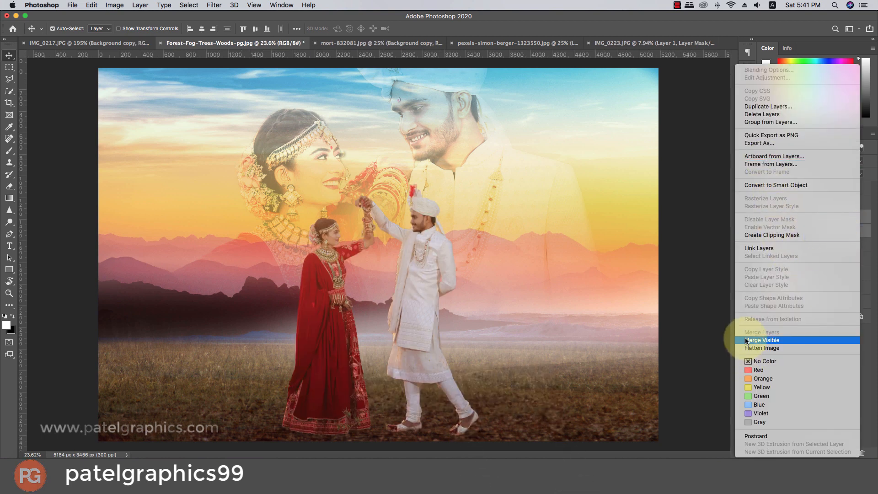
pyautogui.click(867, 224)
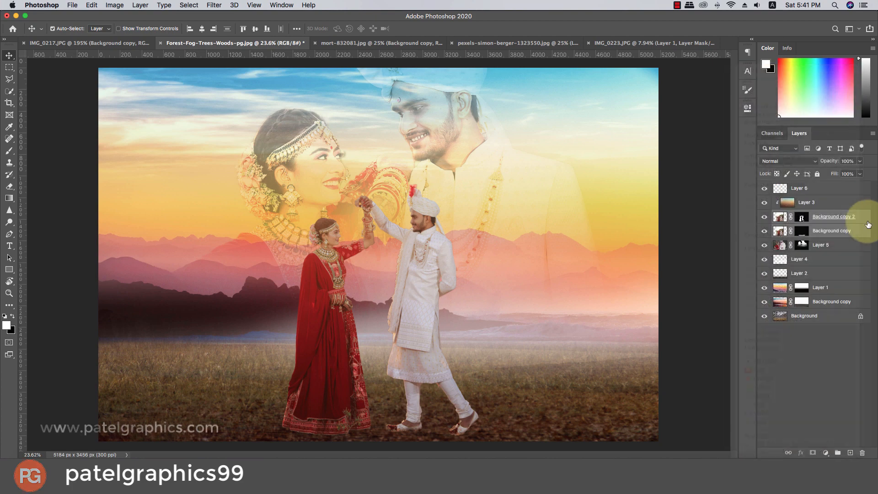
pyautogui.rightClick(857, 228)
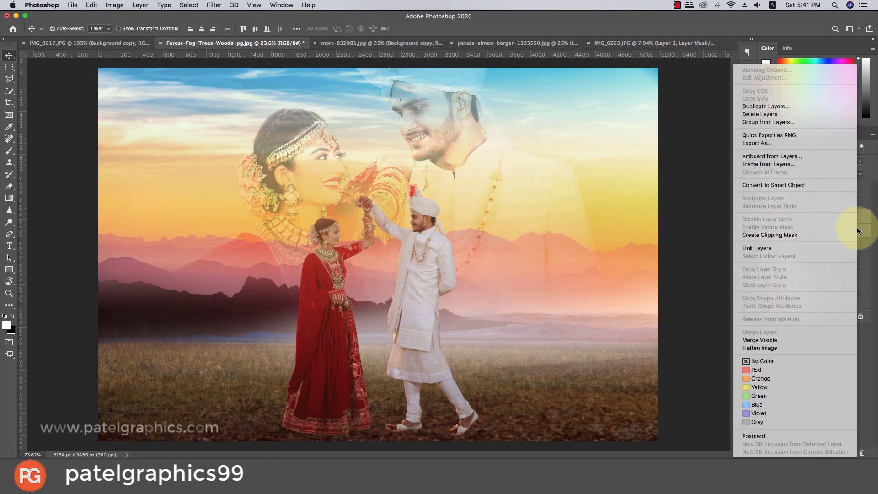
pyautogui.click(857, 230)
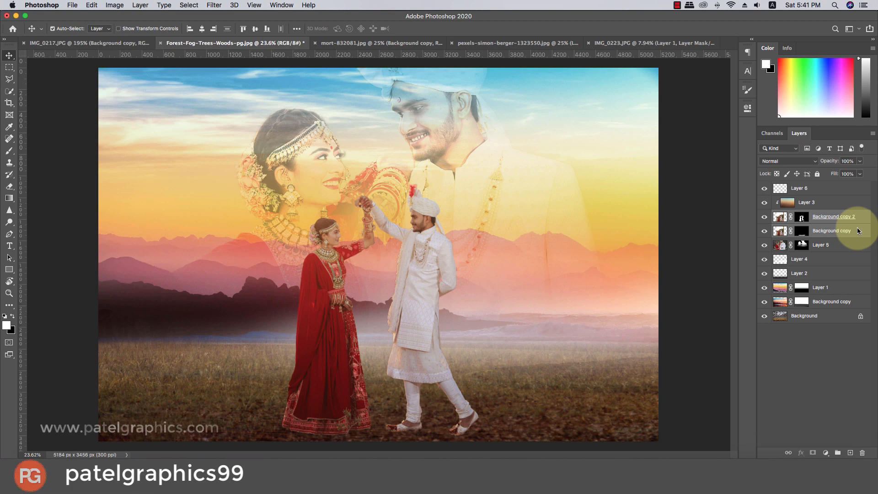
pyautogui.rightClick(858, 231)
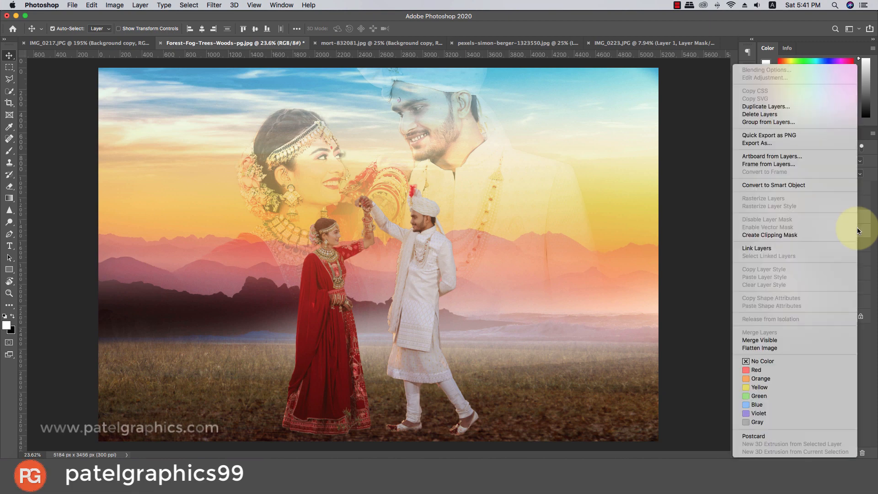
pyautogui.click(817, 186)
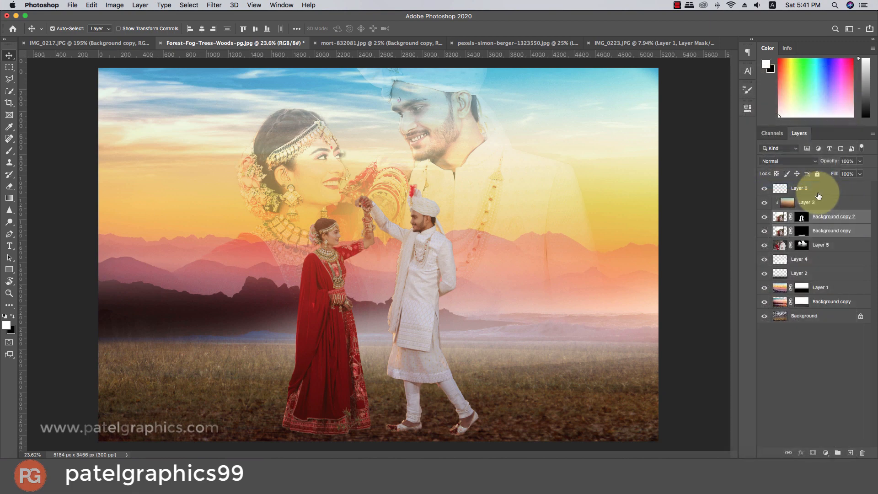
pyautogui.click(764, 217)
pyautogui.click(764, 216)
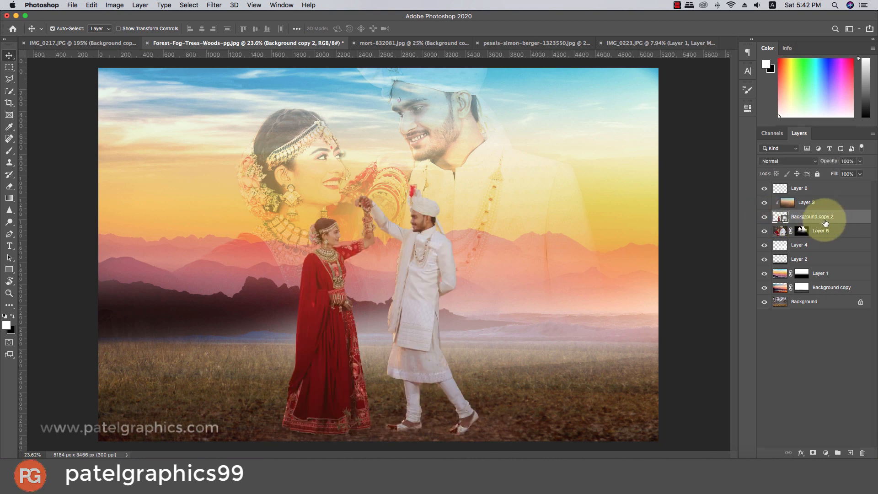
# Create a new layer clipped to the merged couple and darken their feet with an upward black-to-transparent linear gradient.
pyautogui.click(850, 452)
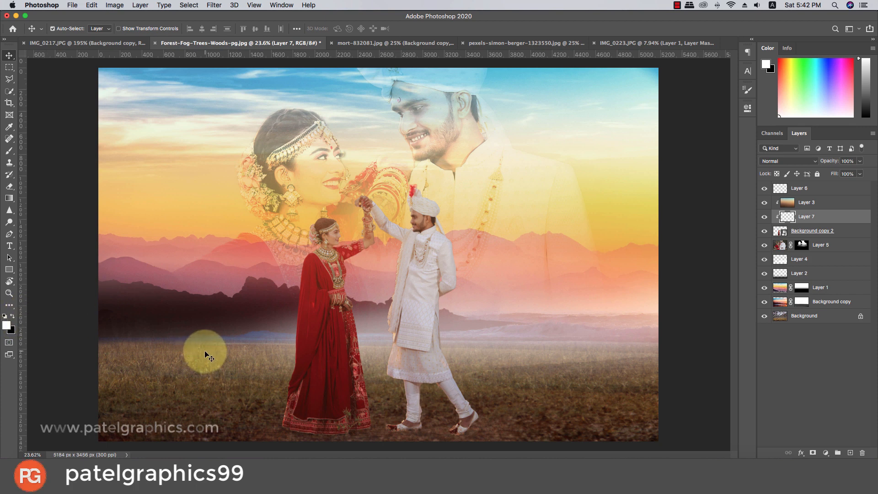
pyautogui.click(10, 198)
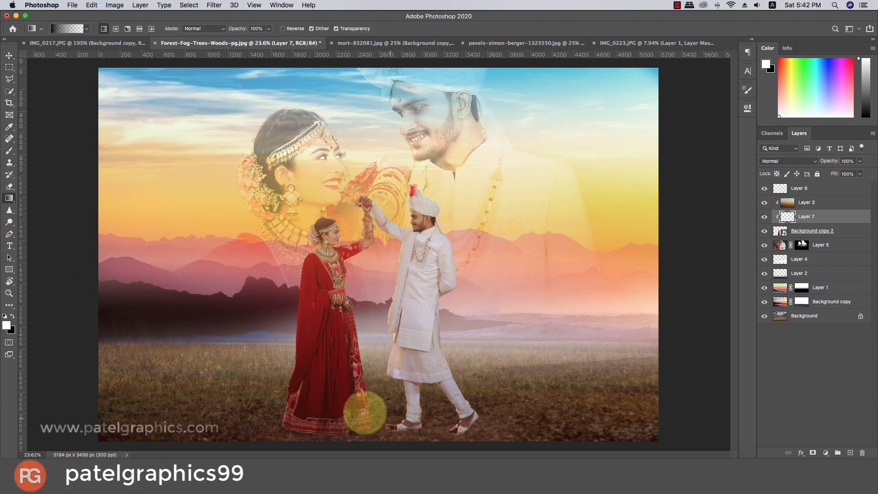
pyautogui.moveTo(364, 413); pyautogui.dragTo(352, 341)
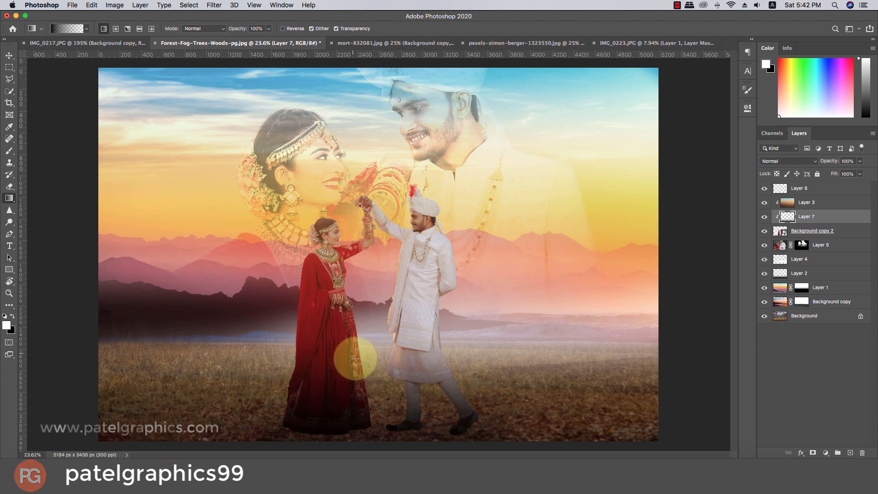
# Set the gradient layer's blend mode to Multiply and its opacity to 41%.
pyautogui.click(800, 161)
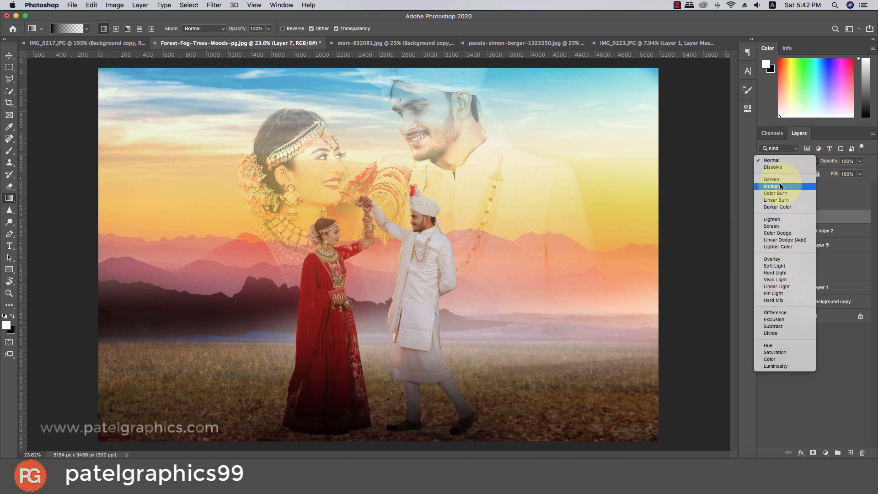
pyautogui.click(780, 186)
pyautogui.click(859, 161)
pyautogui.moveTo(861, 171); pyautogui.dragTo(828, 178)
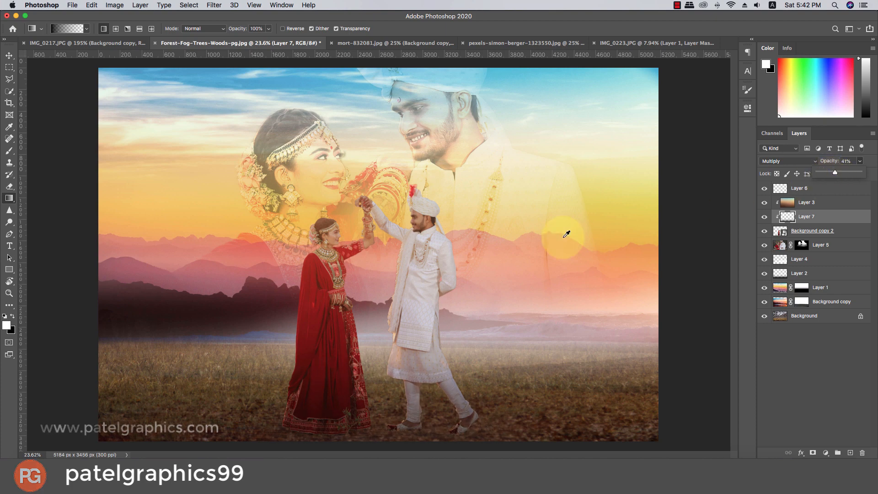
pyautogui.scroll(-5, 539, 242)
pyautogui.scroll(4, 540, 243)
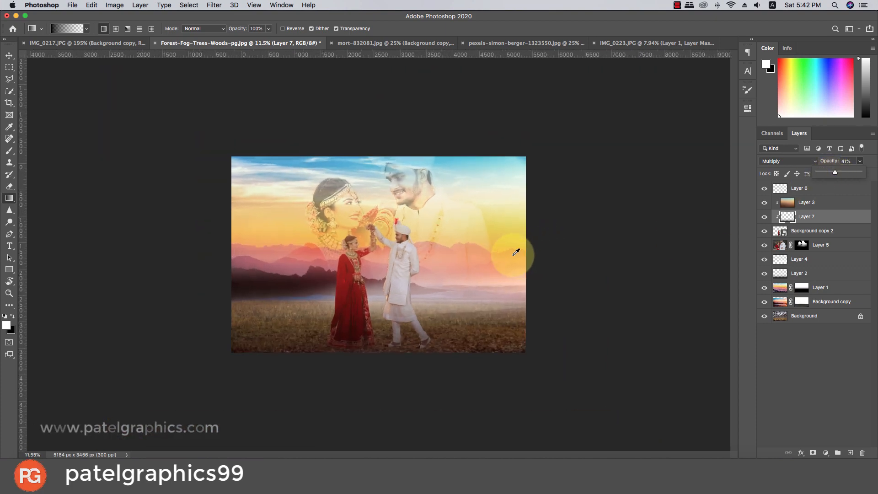
pyautogui.scroll(-1, 515, 252)
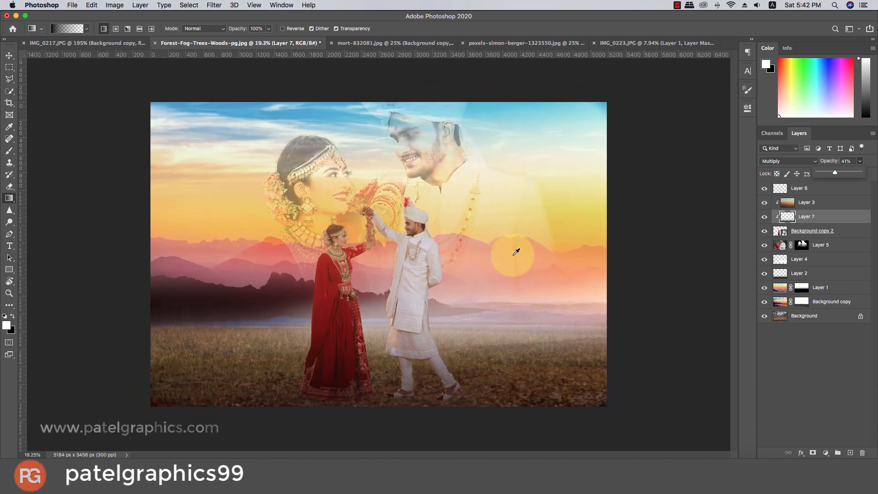
# Fill the empty Layer 6 with the merged composite using Apply Image and toggle its visibility to check it.
pyautogui.click(816, 189)
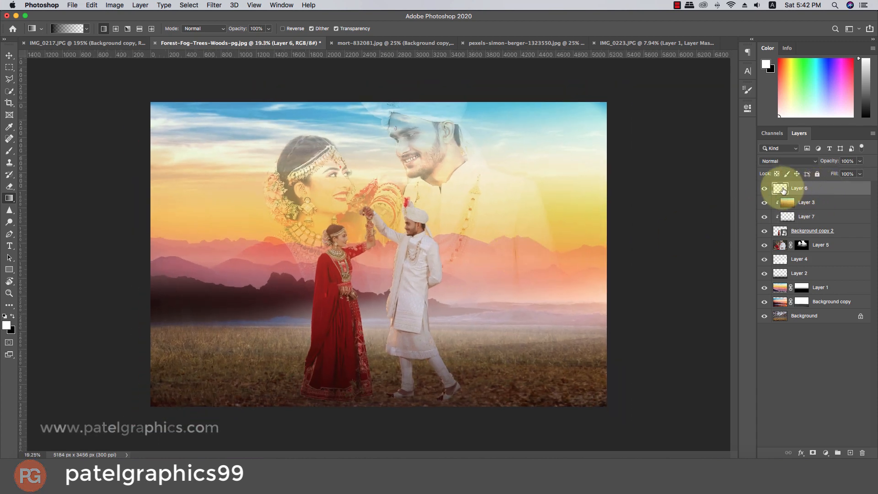
pyautogui.click(115, 5)
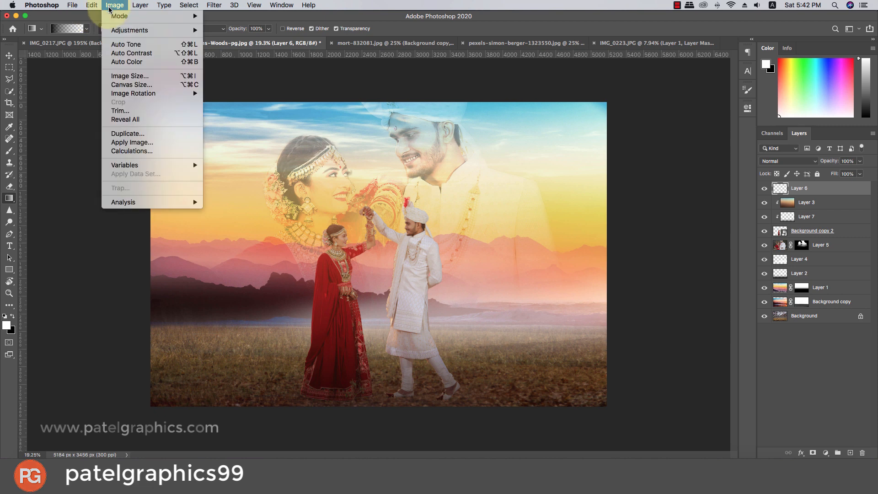
pyautogui.click(115, 144)
pyautogui.click(509, 139)
pyautogui.press('g')
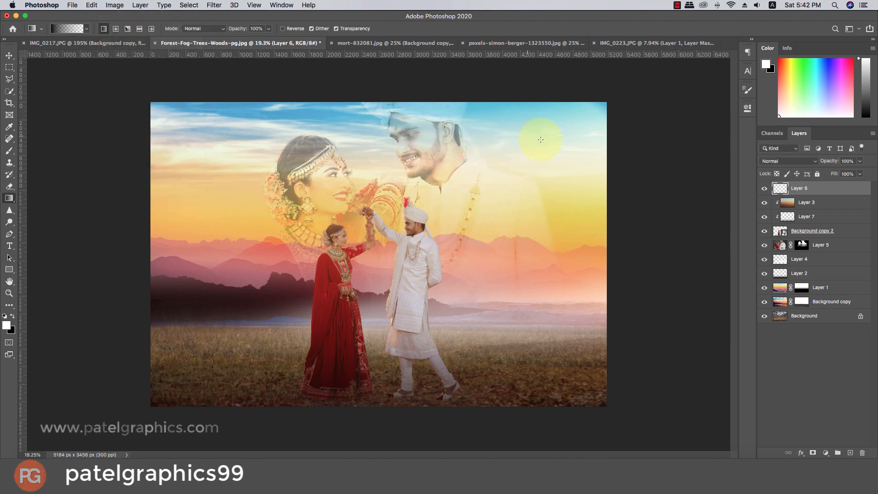
pyautogui.scroll(-2, 488, 162)
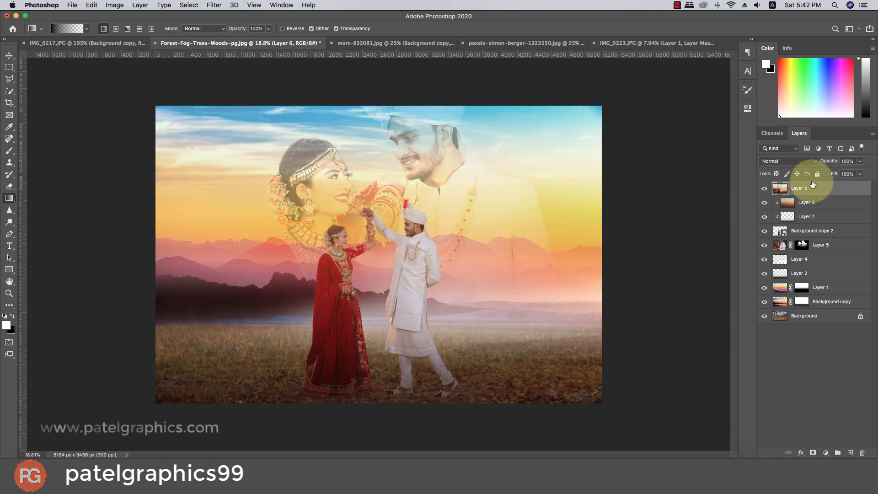
pyautogui.click(763, 189)
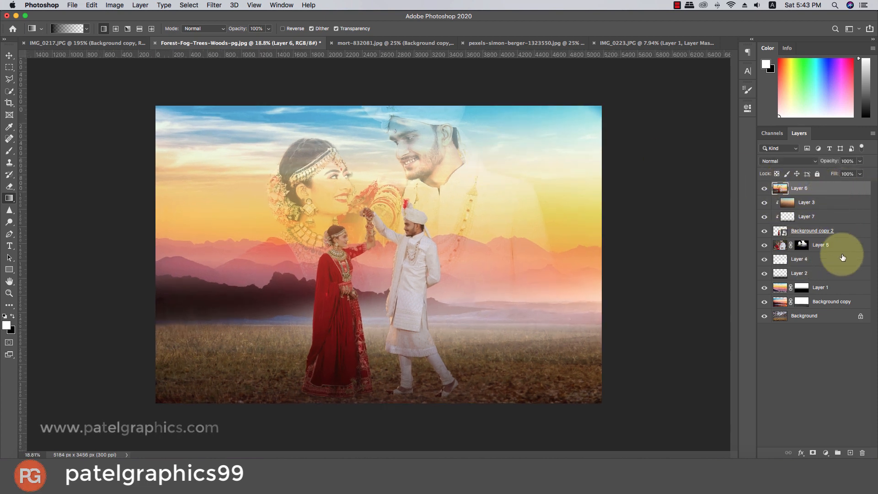
# Duplicate Layer 6 and open the copy in the Camera Raw Filter.
pyautogui.press('super+j')
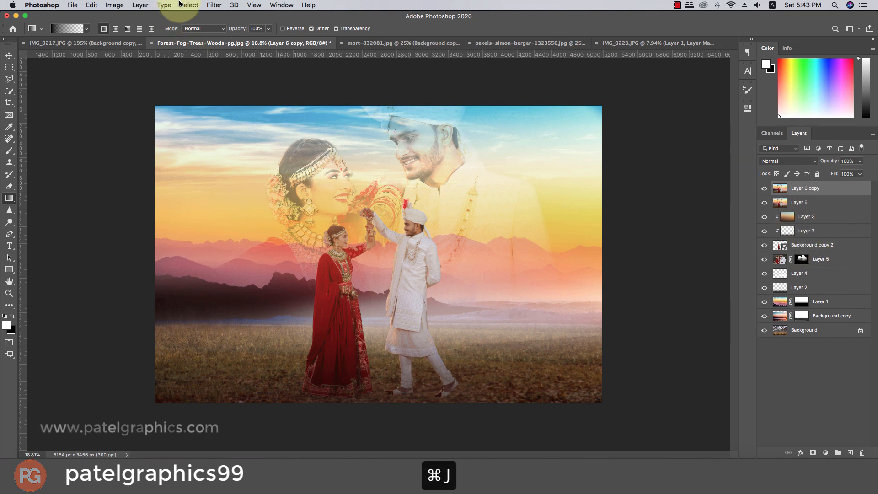
pyautogui.click(214, 5)
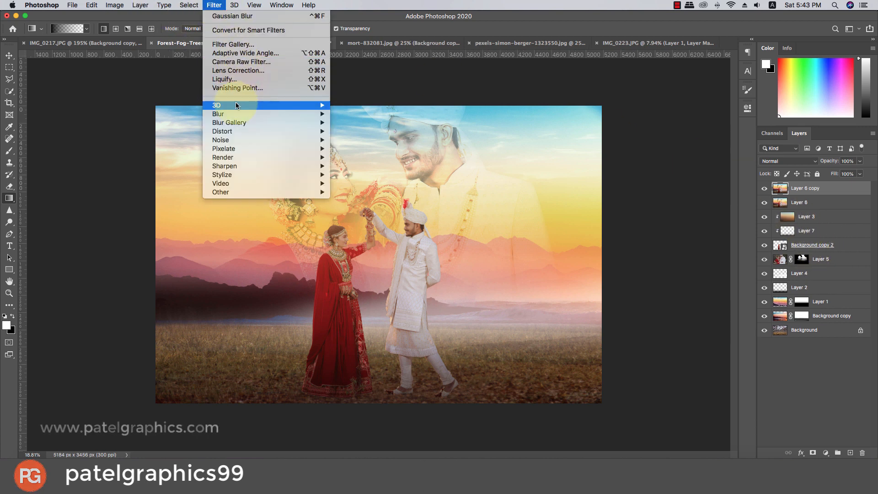
pyautogui.click(256, 62)
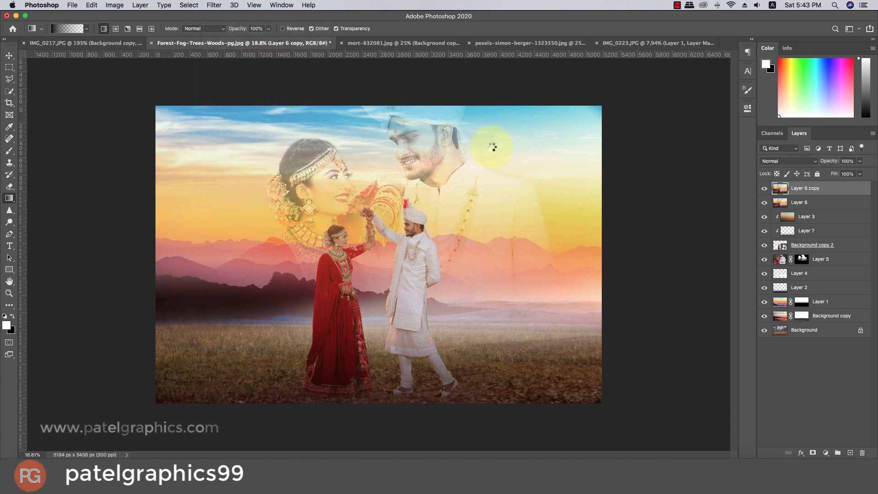
# Apply the Auto tone adjustments to the composite in Camera Raw.
pyautogui.scroll(-10, 613, 301)
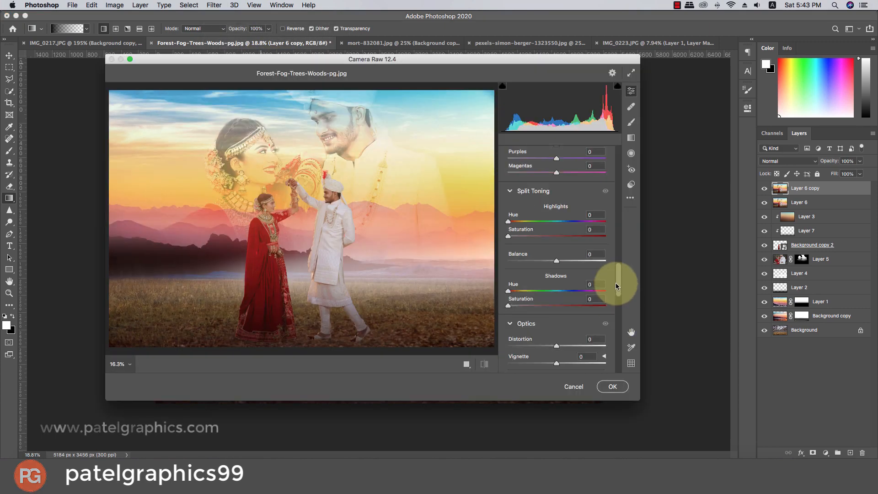
pyautogui.moveTo(616, 286); pyautogui.dragTo(619, 153)
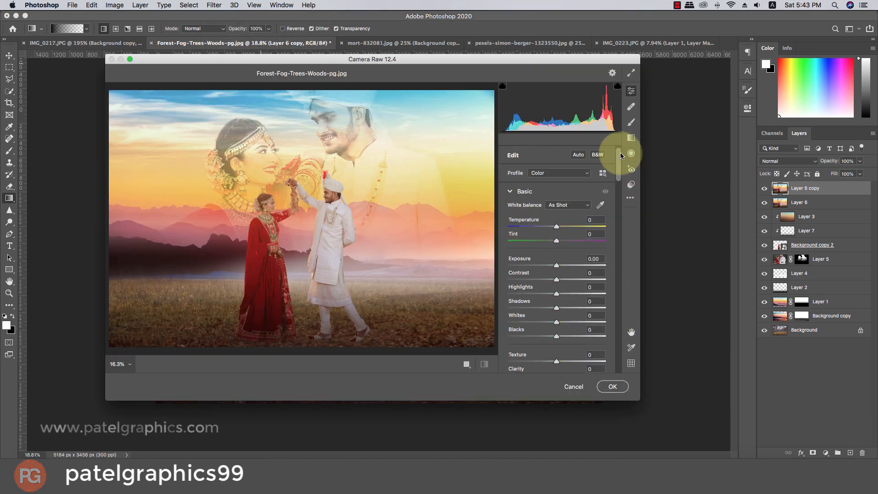
pyautogui.click(578, 155)
pyautogui.click(579, 155)
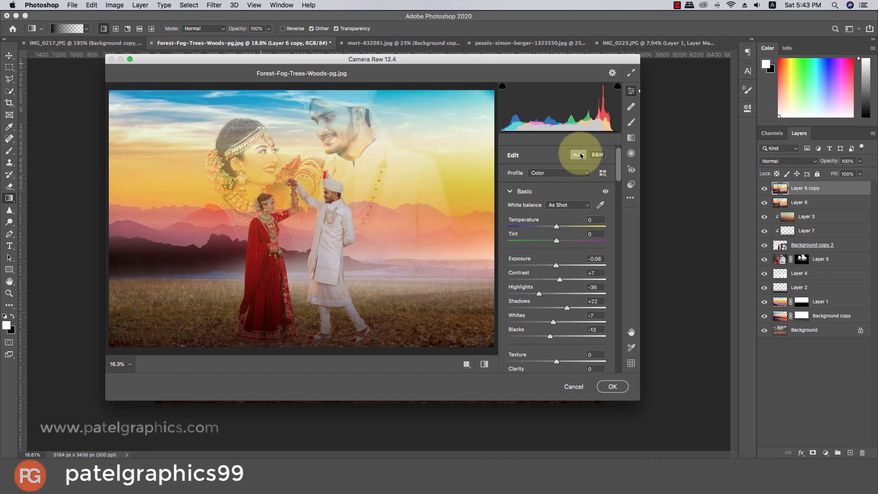
pyautogui.click(578, 155)
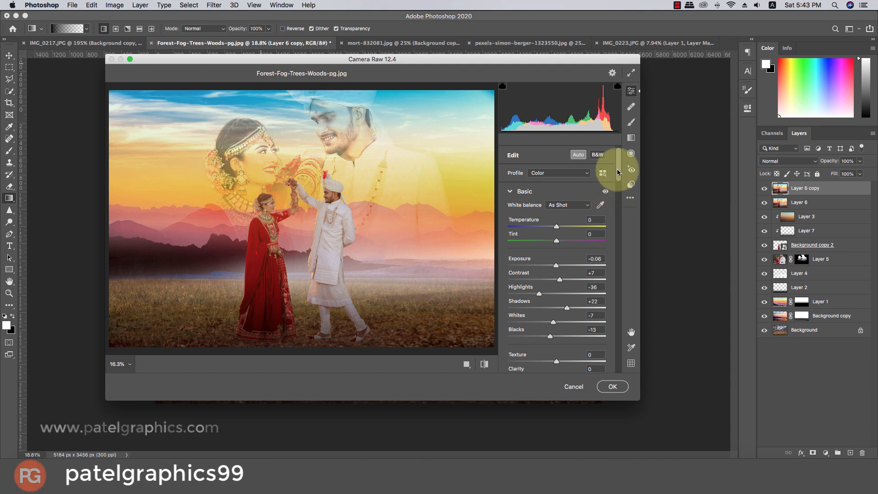
# Raise the composite's Texture to +24 and Clarity to +11 in the Basic adjustments.
pyautogui.moveTo(617, 165); pyautogui.dragTo(558, 180)
pyautogui.click(564, 182)
pyautogui.scroll(2, 567, 197)
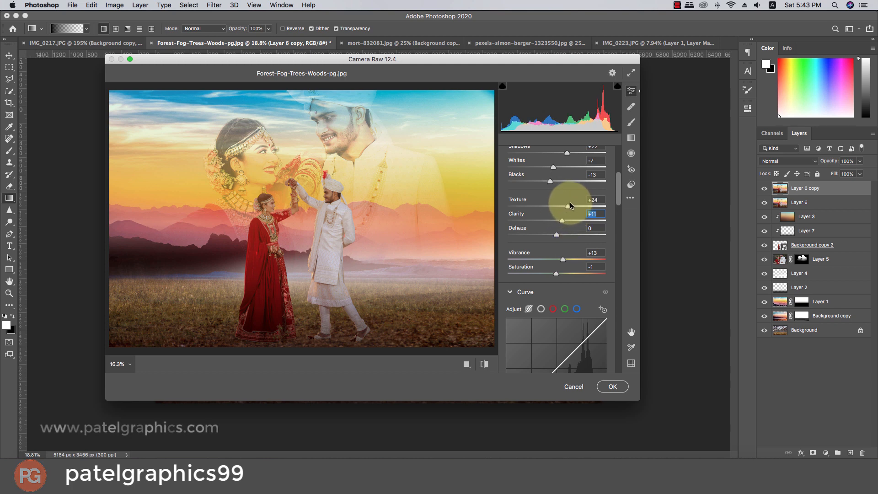
pyautogui.scroll(-5, 610, 206)
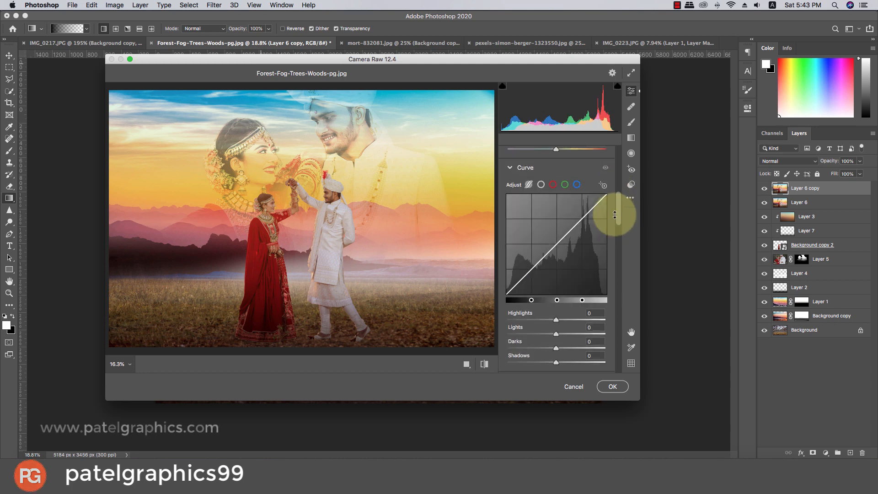
pyautogui.scroll(1, 574, 190)
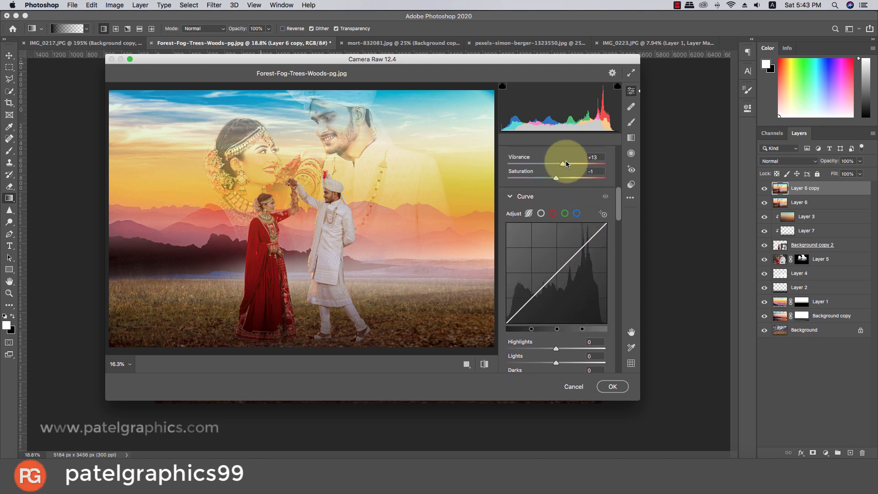
# Raise the Oranges luminance to +13 in the Camera Raw Color Mixer.
pyautogui.moveTo(619, 190); pyautogui.dragTo(616, 251)
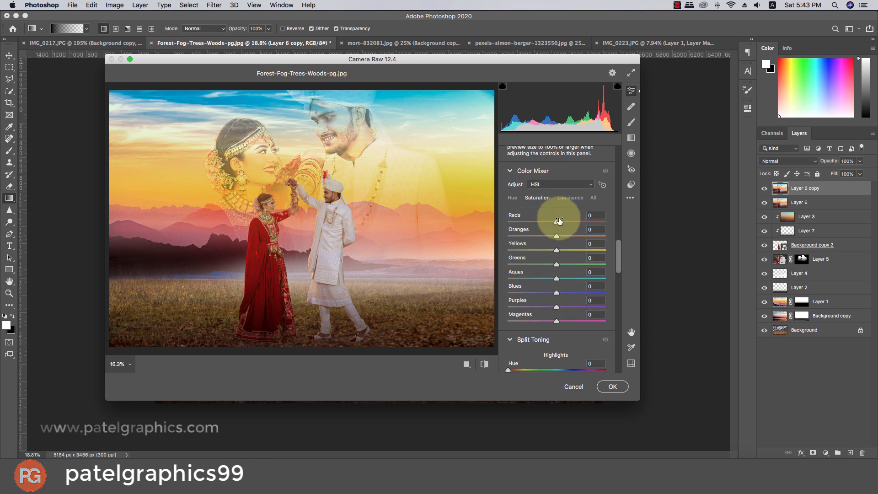
pyautogui.click(569, 199)
pyautogui.moveTo(560, 238); pyautogui.dragTo(567, 239)
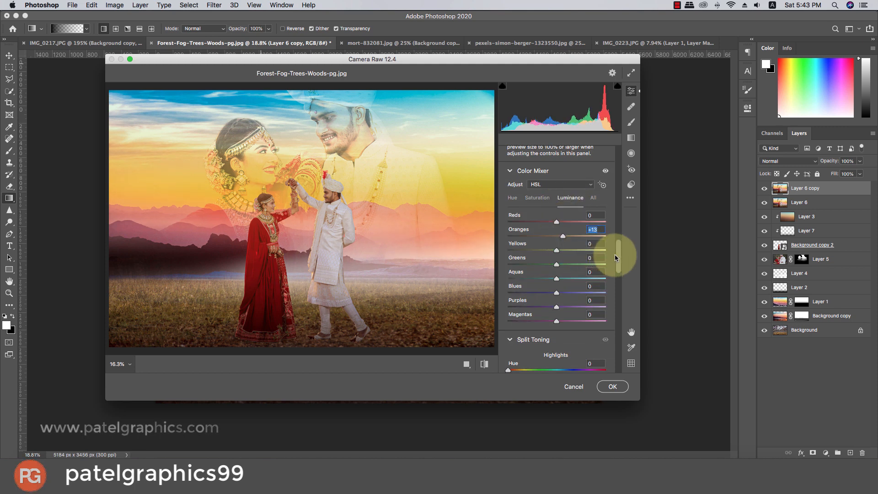
# Raise the Blue Primary saturation to +11 in Calibration and set Vignetting to -13 in Effects.
pyautogui.moveTo(619, 251); pyautogui.dragTo(615, 359)
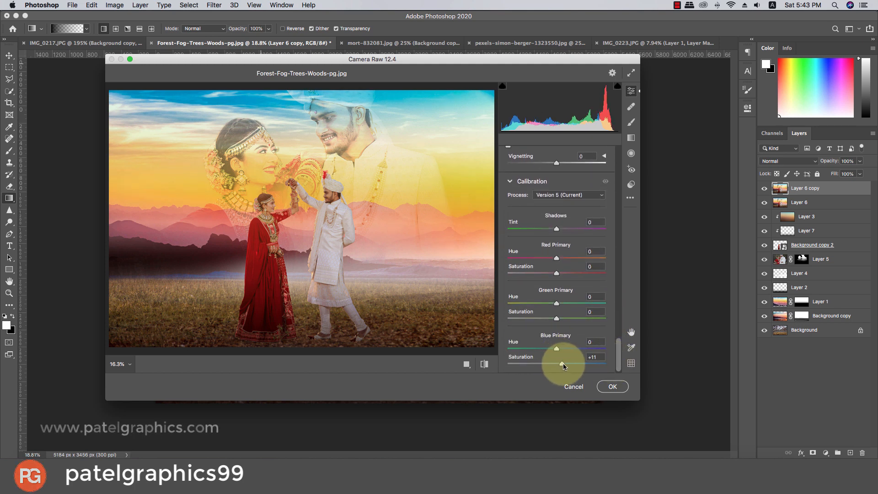
pyautogui.scroll(2, 554, 287)
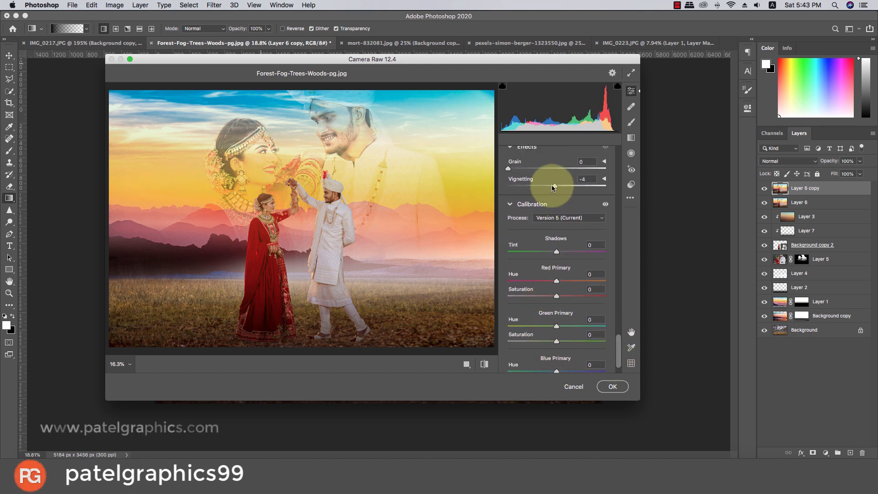
pyautogui.moveTo(554, 187); pyautogui.dragTo(547, 185)
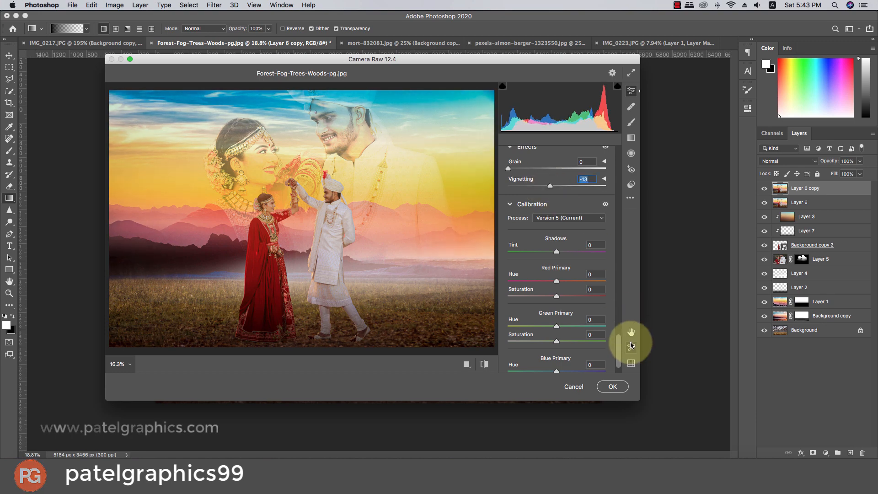
# Apply the Camera Raw adjustments and toggle the visibility of Layer 6 copy to compare the grading.
pyautogui.click(612, 386)
pyautogui.click(762, 188)
pyautogui.click(764, 189)
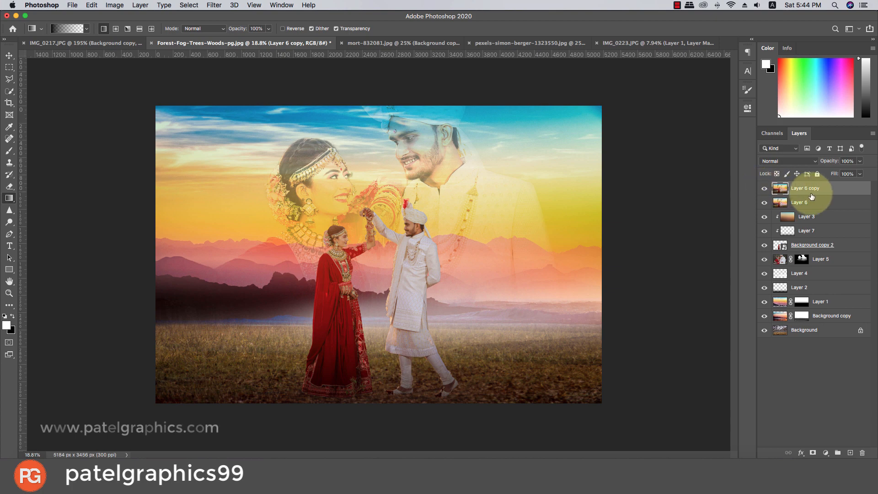
# Set up the Mixer Brush at size 70 for smoothing the skin of the faded groom's face.
pyautogui.click(10, 151)
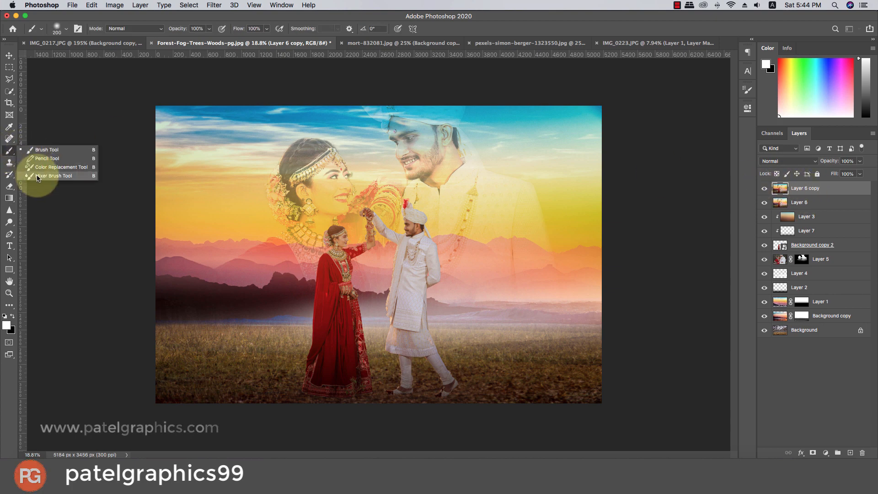
pyautogui.click(54, 176)
pyautogui.scroll(6, 418, 149)
pyautogui.scroll(-4, 432, 126)
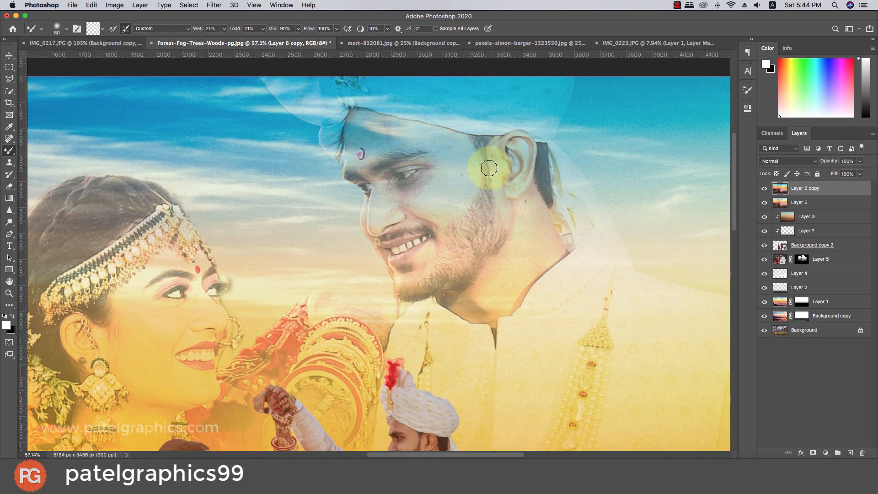
pyautogui.press('[')
pyautogui.press('[')
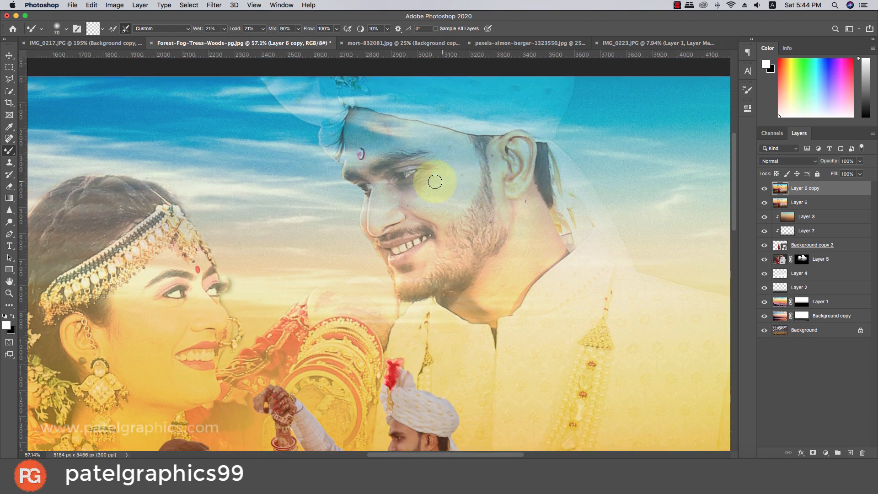
# Remove the blemishes on the faded groom's face with the Spot Healing Brush at size 30.
pyautogui.click(10, 139)
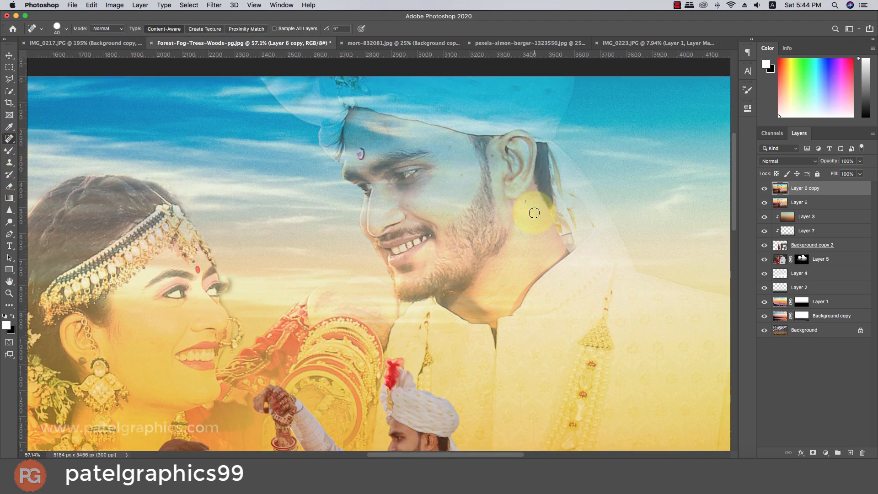
pyautogui.click(461, 174)
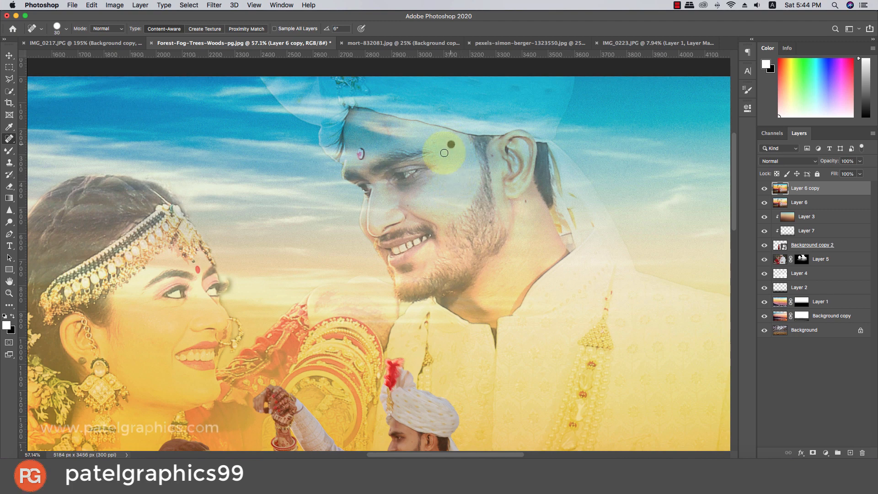
pyautogui.click(407, 205)
pyautogui.press(']')
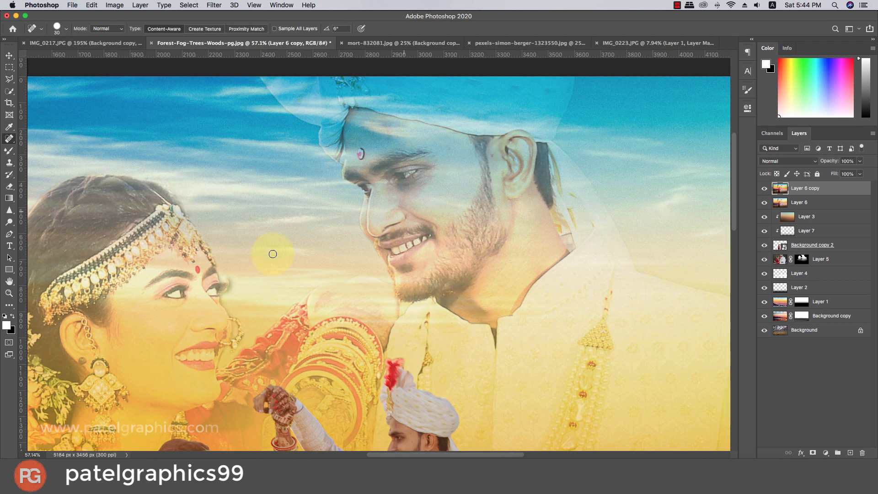
# Retouch small spots on the full-length groom's face and neck with the Spot Healing Brush at size 20.
pyautogui.scroll(-5, 372, 355)
pyautogui.scroll(-6, 372, 355)
pyautogui.press('[')
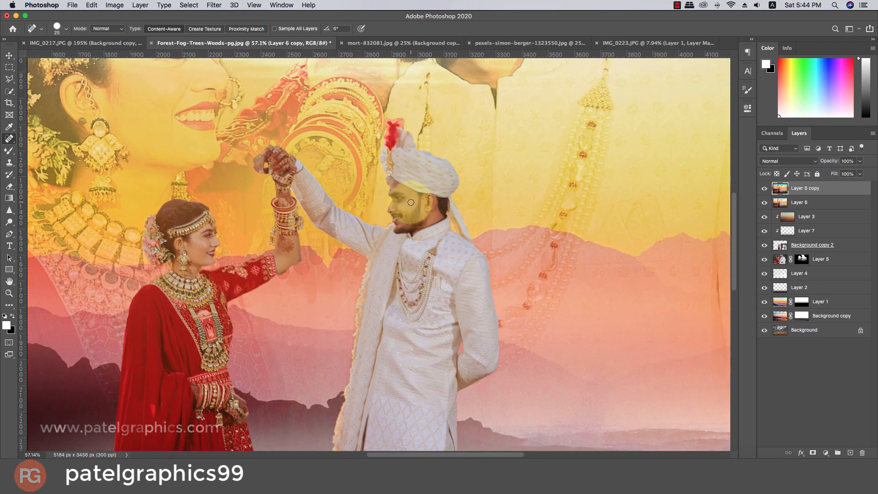
pyautogui.moveTo(409, 194)
pyautogui.mouseDown()
pyautogui.moveTo(436, 213)
pyautogui.moveTo(459, 203)
pyautogui.mouseUp()
pyautogui.scroll(5, 409, 194)
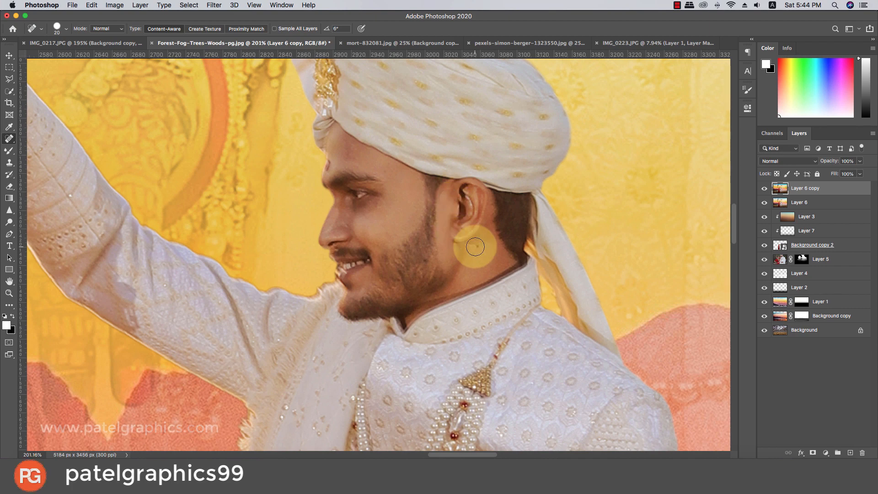
pyautogui.moveTo(390, 291); pyautogui.dragTo(390, 292)
pyautogui.moveTo(404, 292); pyautogui.dragTo(403, 293)
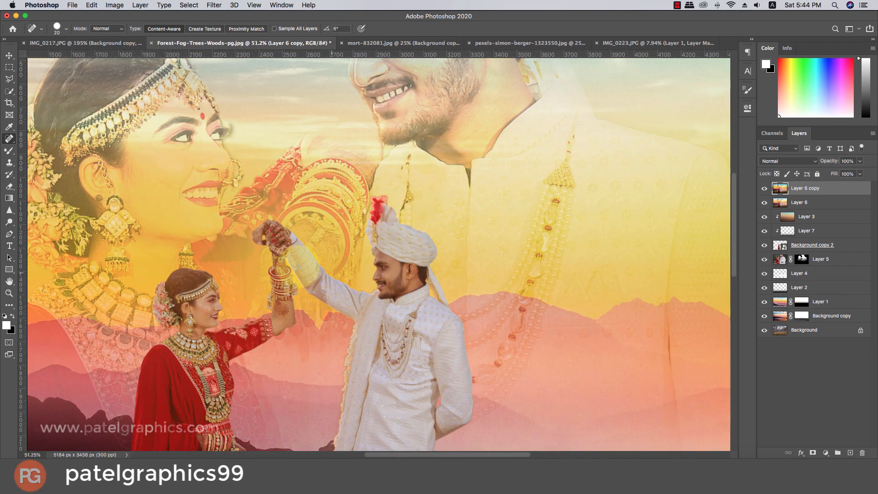
# Smooth the skin on the faded groom's and bride's faces with the Mixer Brush, varying its size between 70 and 90.
pyautogui.click(9, 150)
pyautogui.scroll(5, 393, 155)
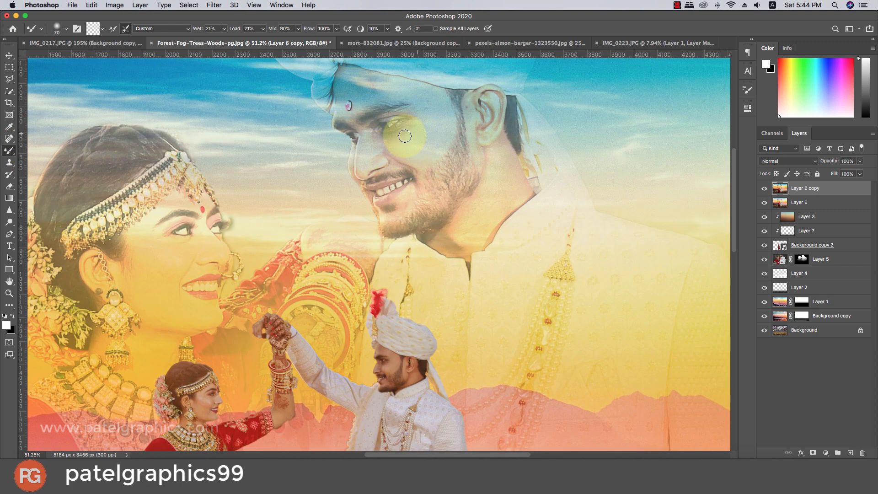
pyautogui.press(']')
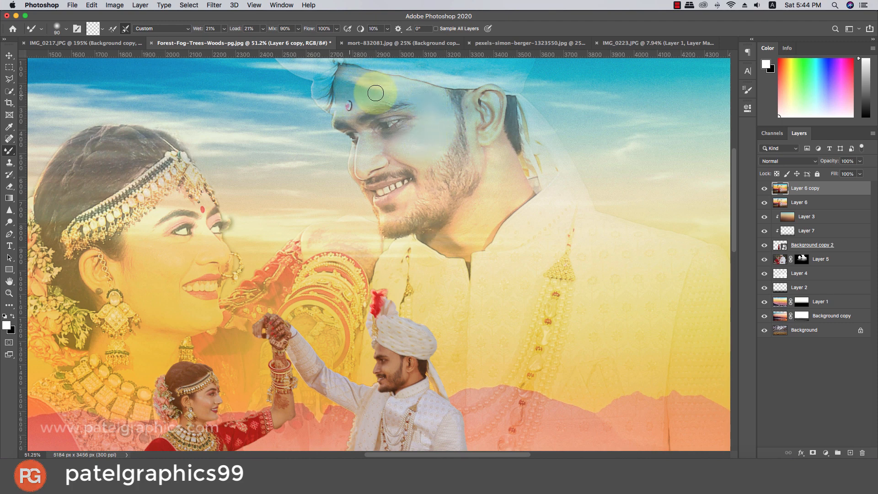
pyautogui.press('[')
pyautogui.press('[')
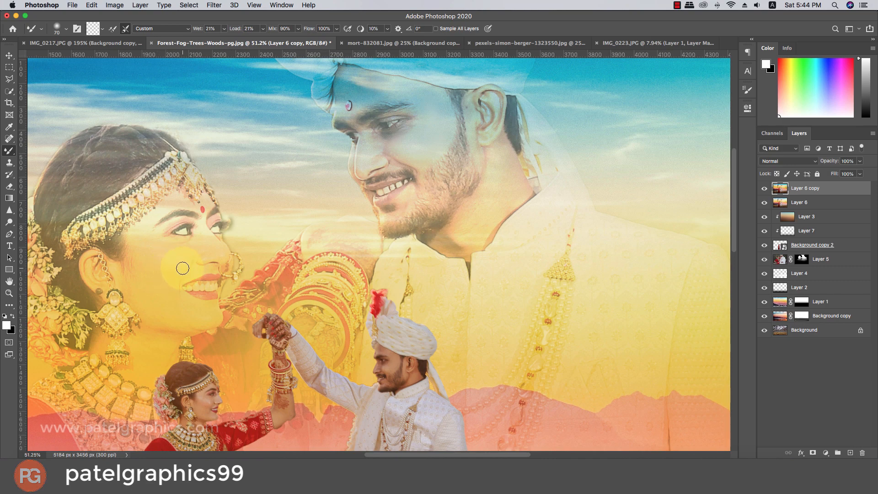
# Smooth the full-length bride's cheek, nose and chin with the Mixer Brush at sizes between 10 and 30.
pyautogui.scroll(-5, 493, 343)
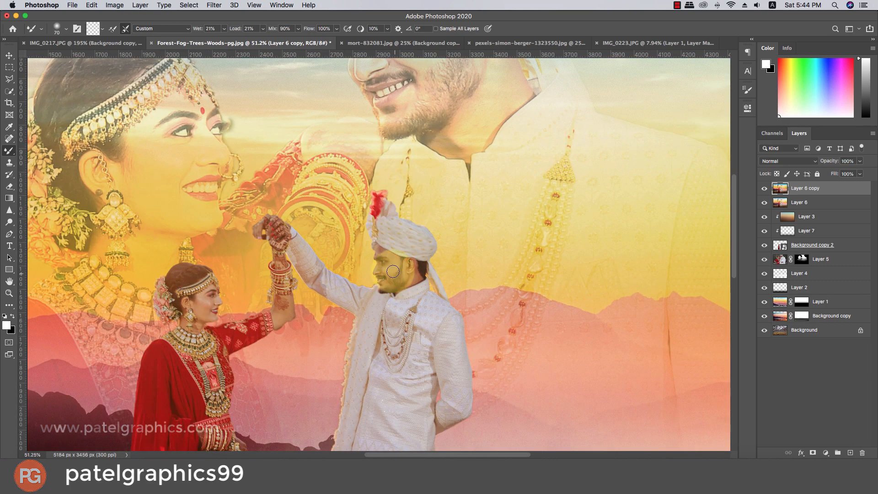
pyautogui.scroll(5, 197, 294)
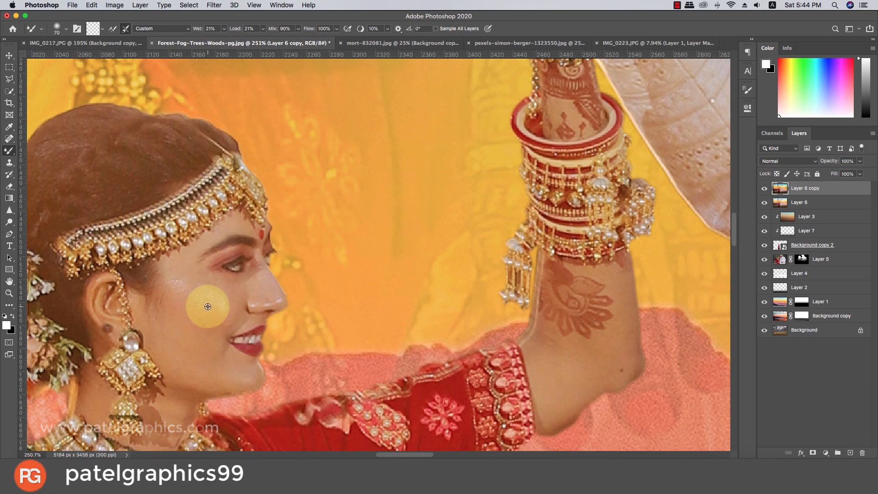
pyautogui.press('[')
pyautogui.press('[')
pyautogui.press('[')
pyautogui.press('[')
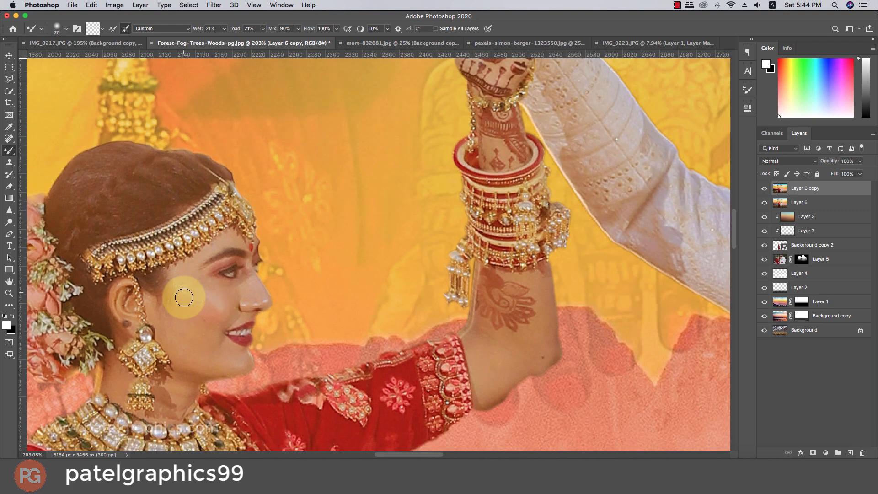
pyautogui.press(']')
pyautogui.press('[')
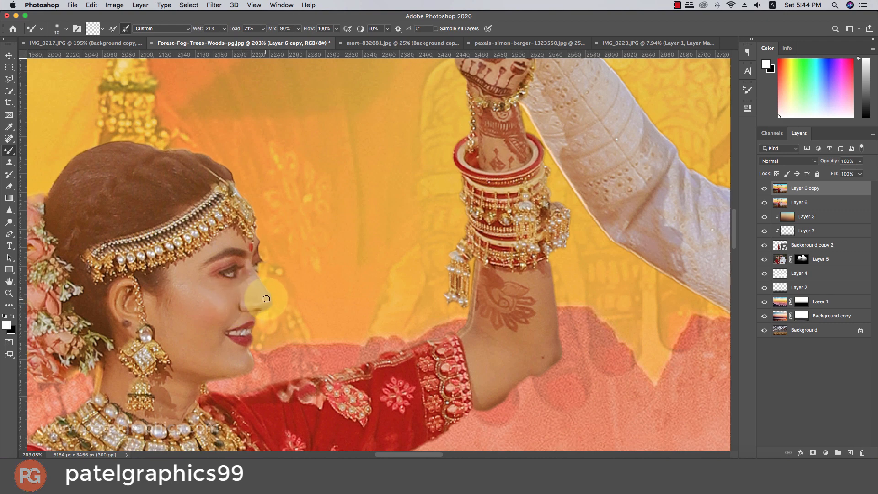
pyautogui.press(']')
pyautogui.press(']')
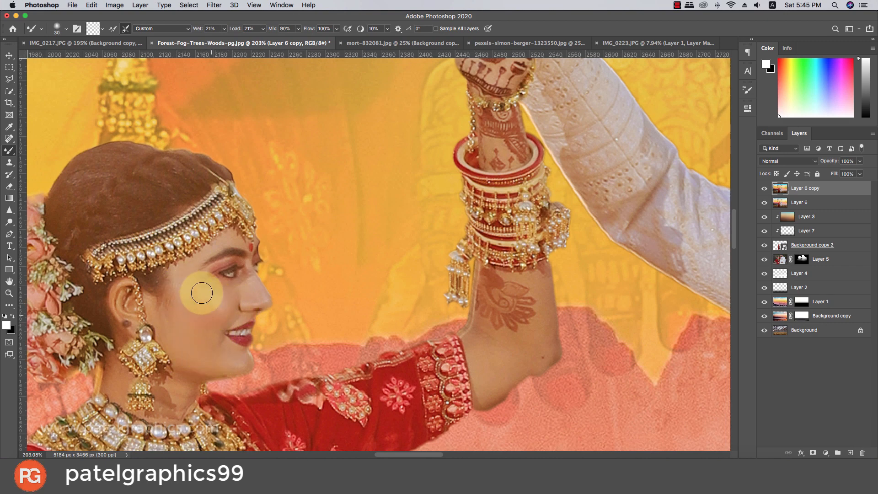
pyautogui.press('[')
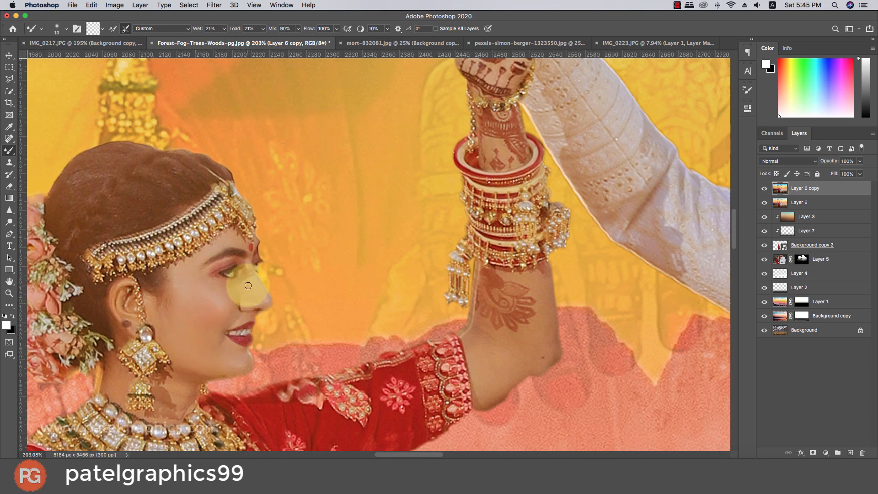
pyautogui.press(']')
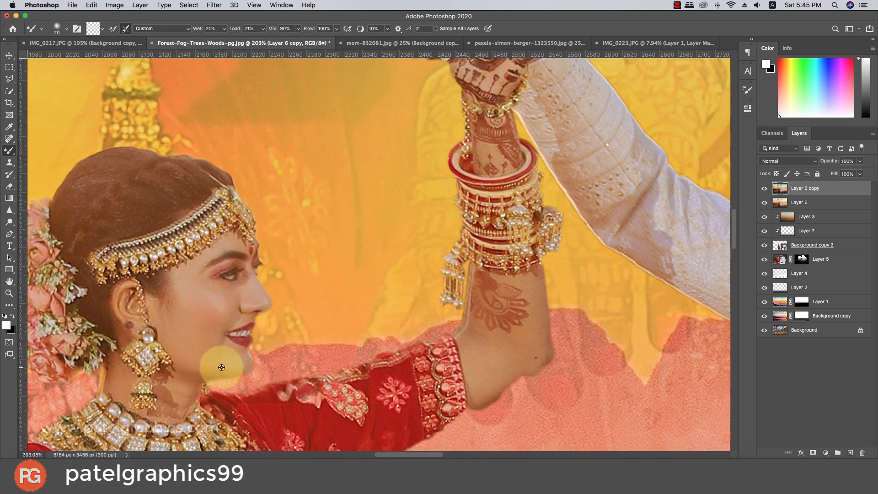
# Smooth the full-length groom's face with the Mixer Brush at size 20 and duplicate Layer 6 copy.
pyautogui.press('super+0')
pyautogui.scroll(10, 568, 275)
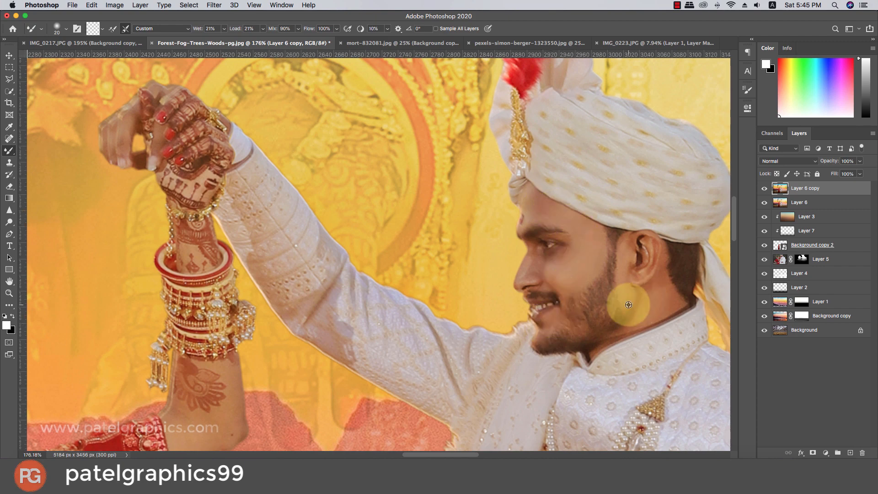
pyautogui.press('super+0')
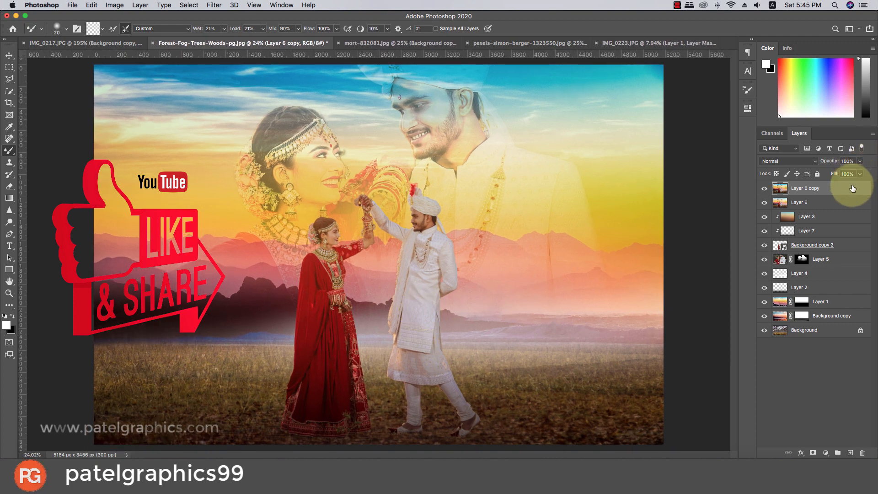
pyautogui.press('super+j')
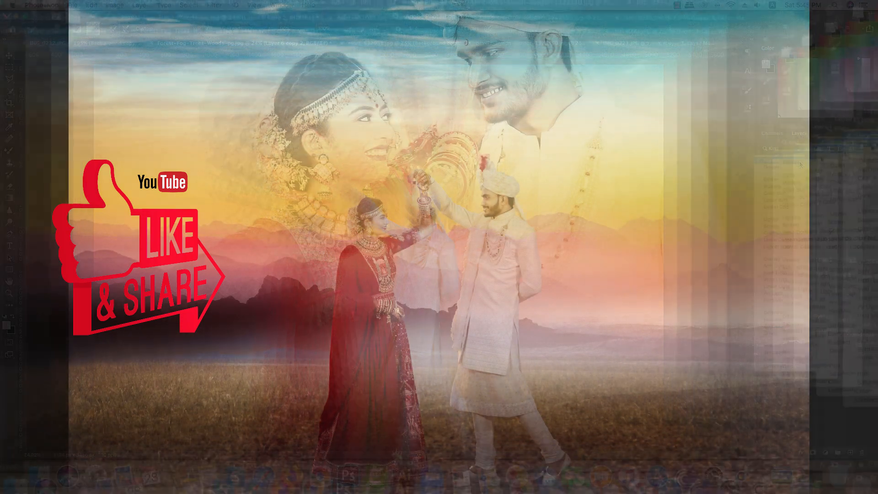